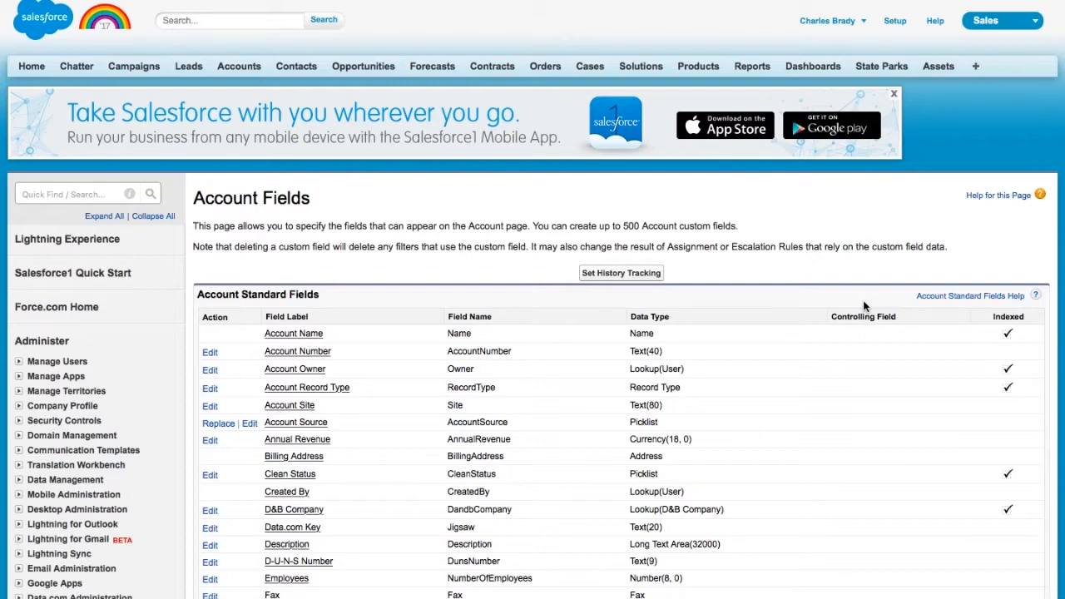
# - Go to Customize > Accounts > Page Layouts in the Setup sidebar
pyautogui.scroll(-3, 602, 349)
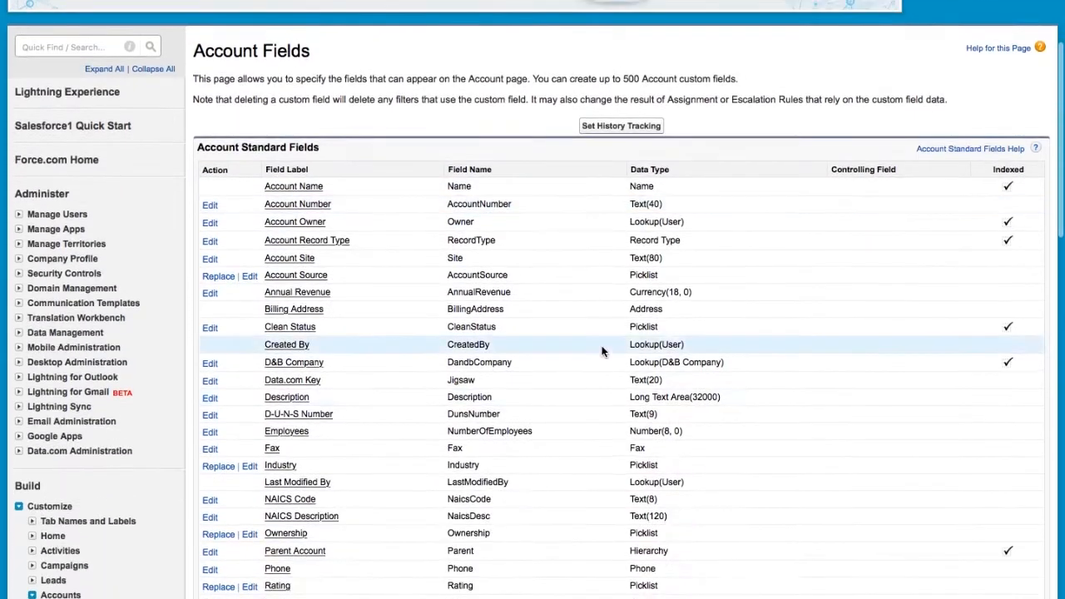
pyautogui.scroll(-3, 209, 446)
pyautogui.scroll(-3, 105, 539)
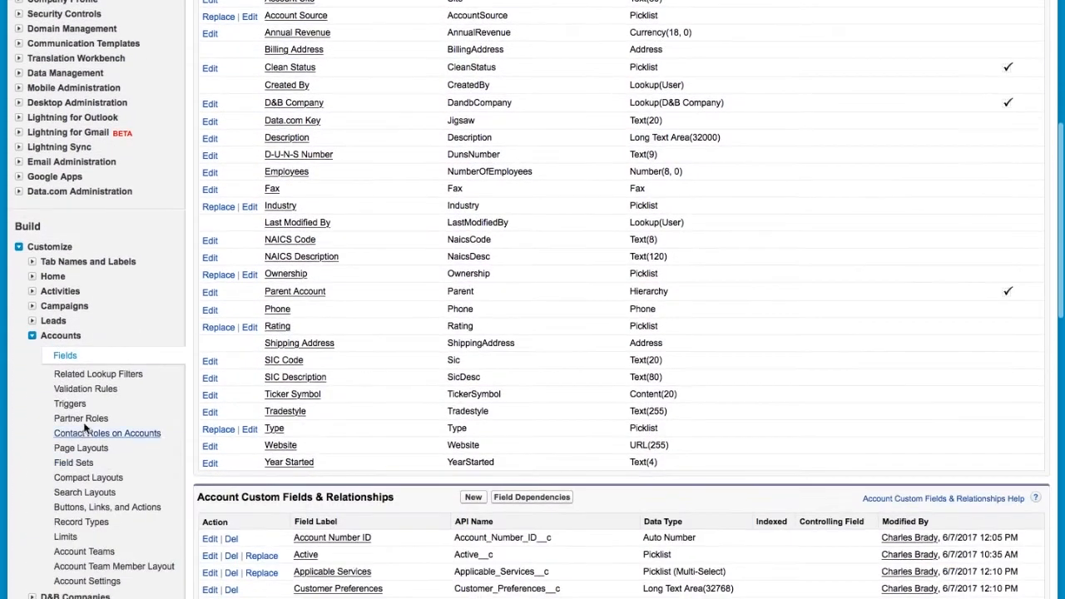
pyautogui.click(83, 449)
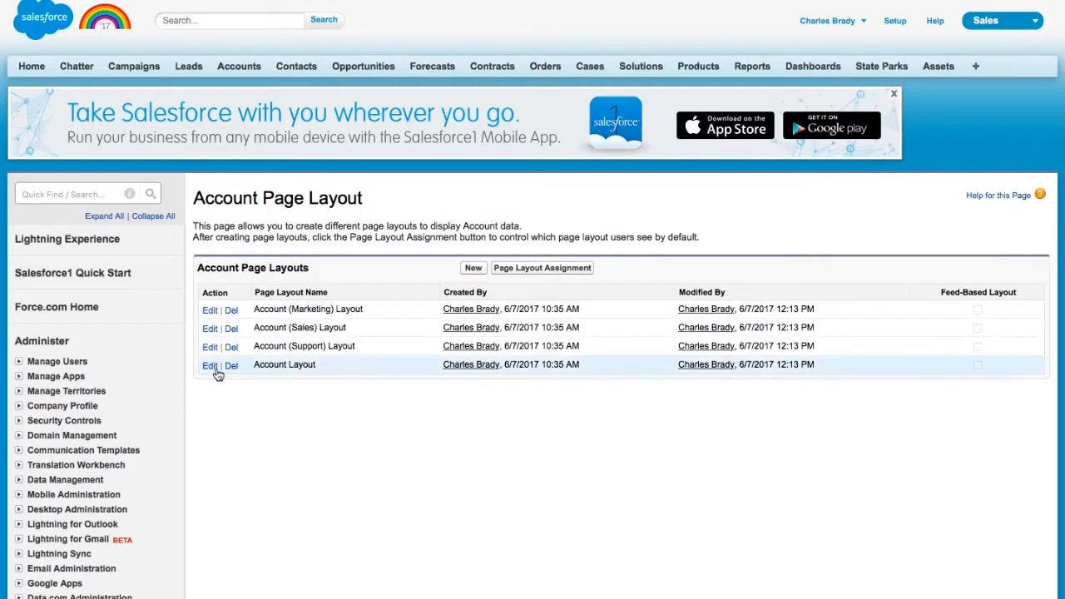
# - Create a new page layout named 'Residential Account Layout', cloned from Account Layout
pyautogui.click(479, 272)
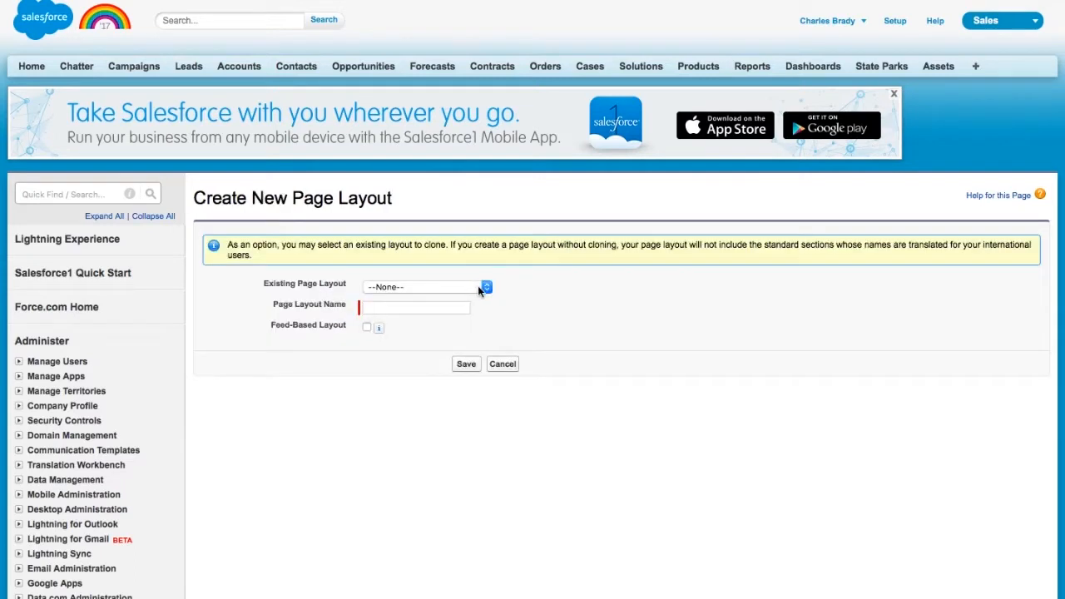
pyautogui.click(480, 288)
pyautogui.click(460, 330)
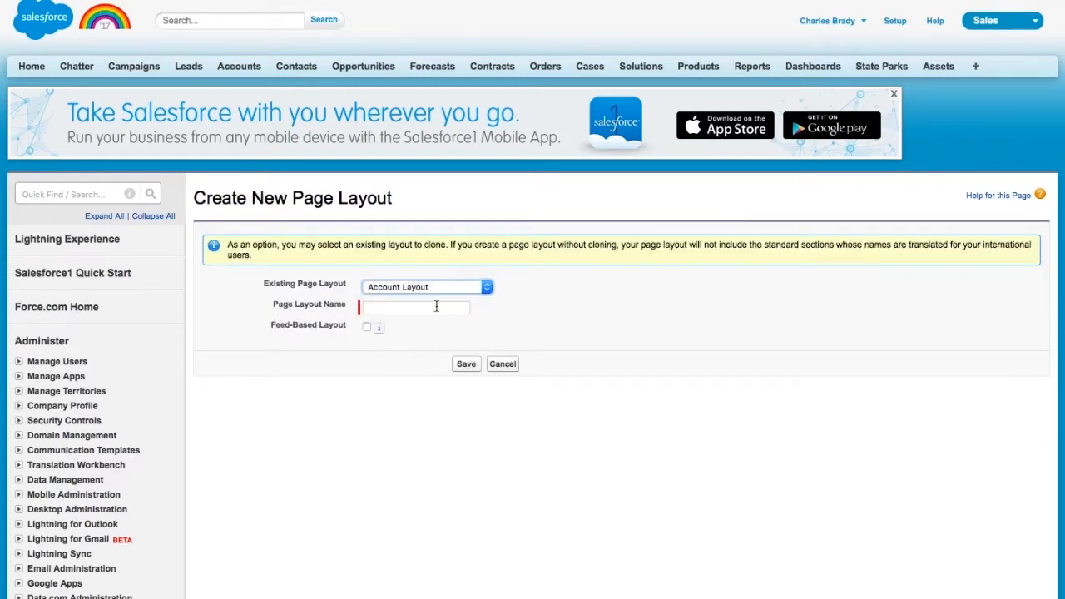
pyautogui.click(436, 307)
pyautogui.write('Resdiential Acc')
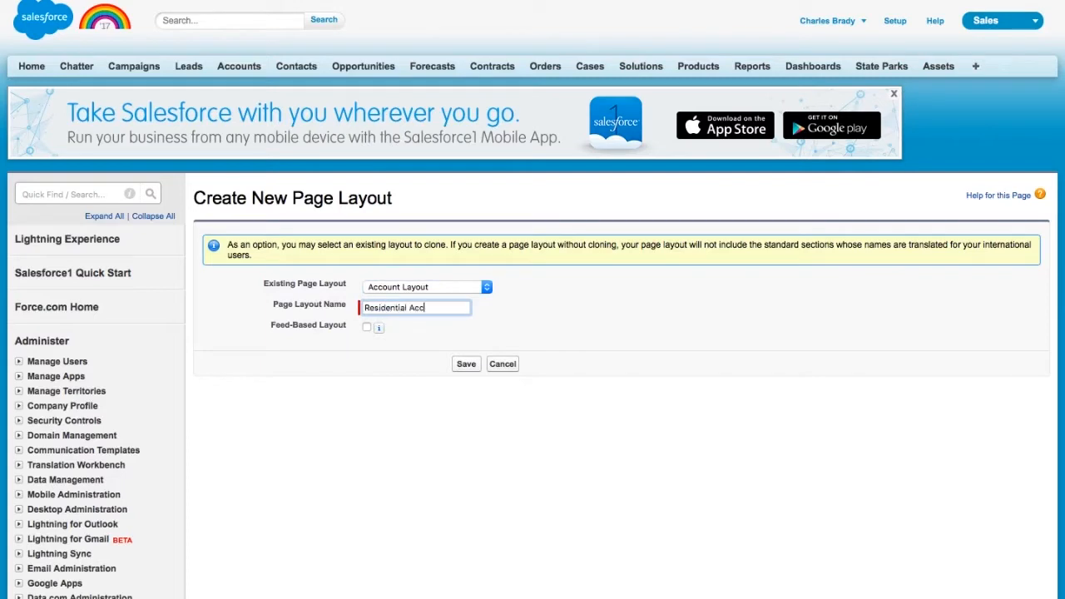
pyautogui.write('ount Layout')
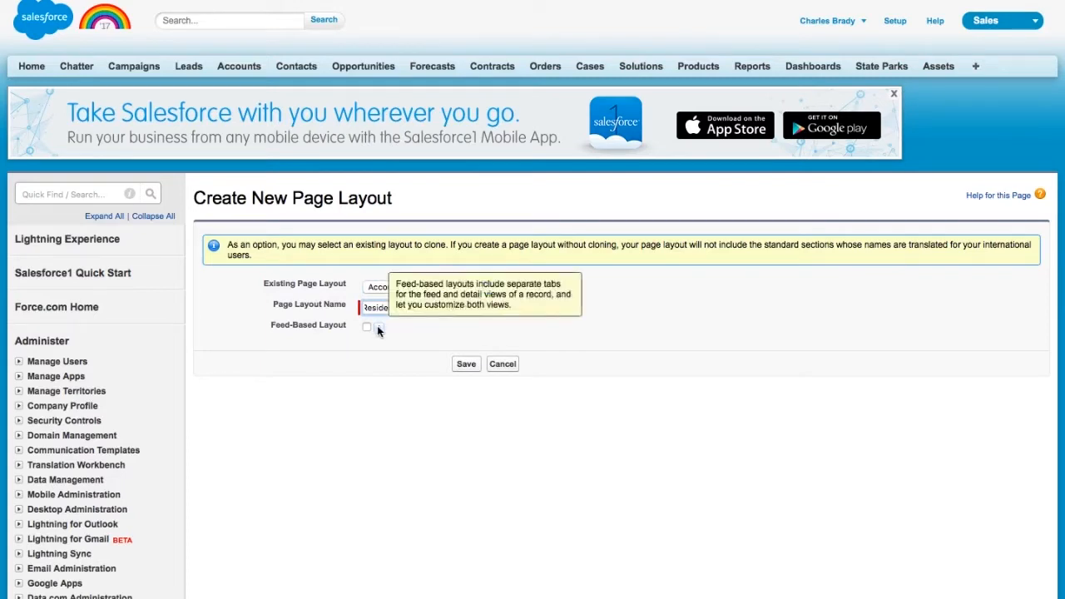
pyautogui.click(464, 364)
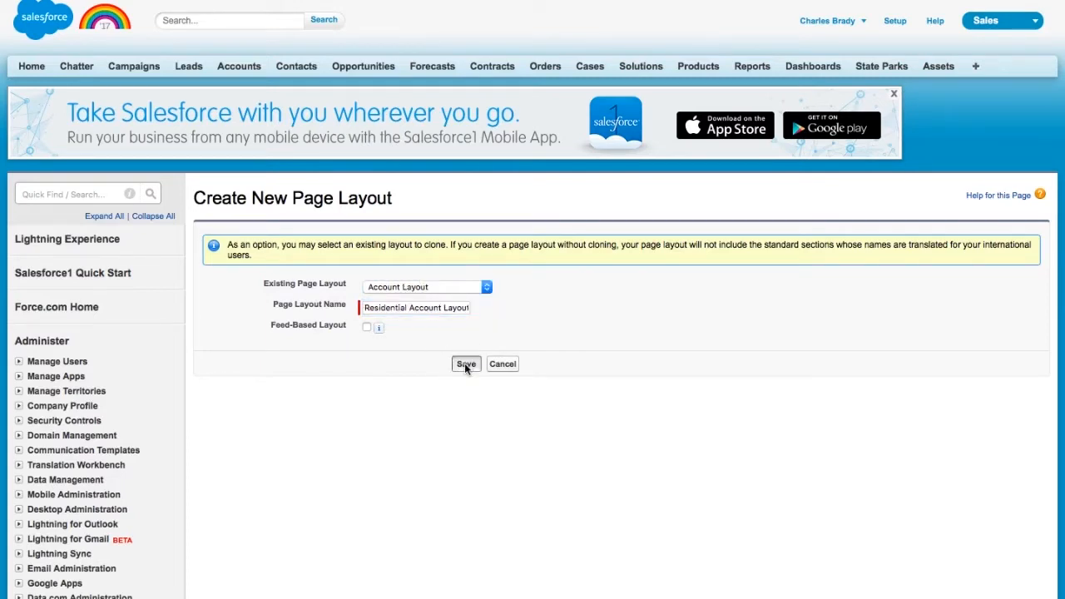
# - Drag Customer Priority into the Account Information section and save the layout
pyautogui.scroll(-1, 443, 378)
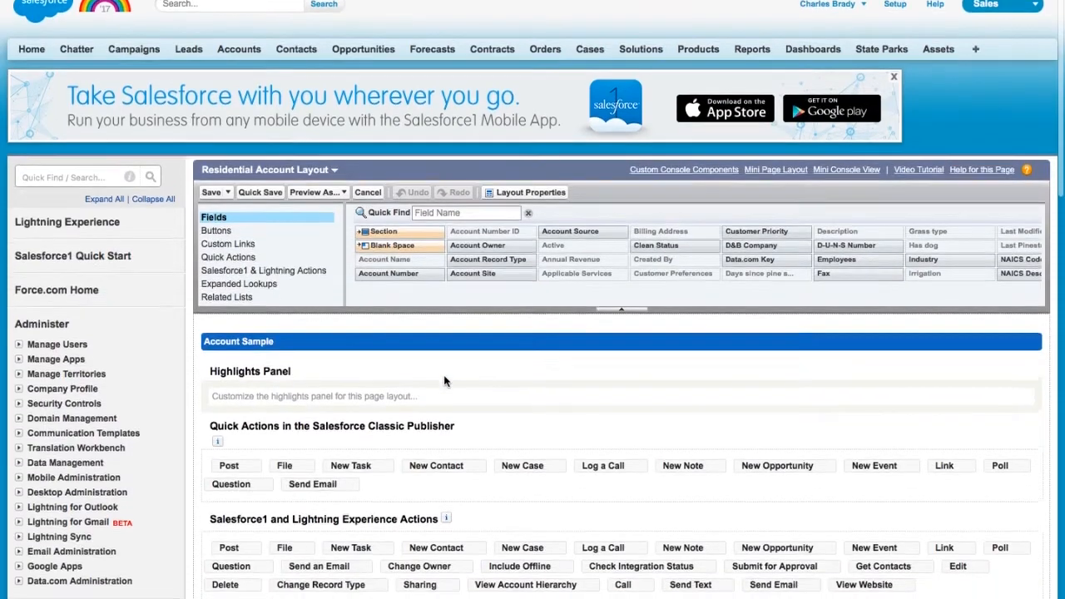
pyautogui.scroll(-5, 444, 382)
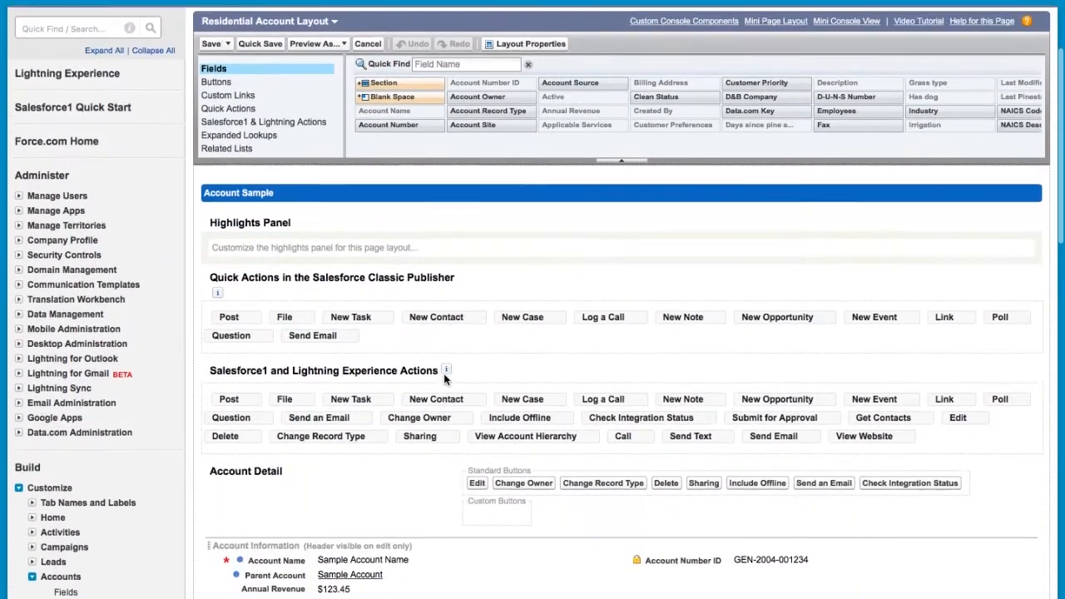
pyautogui.scroll(-1, 745, 123)
pyautogui.scroll(2, 672, 137)
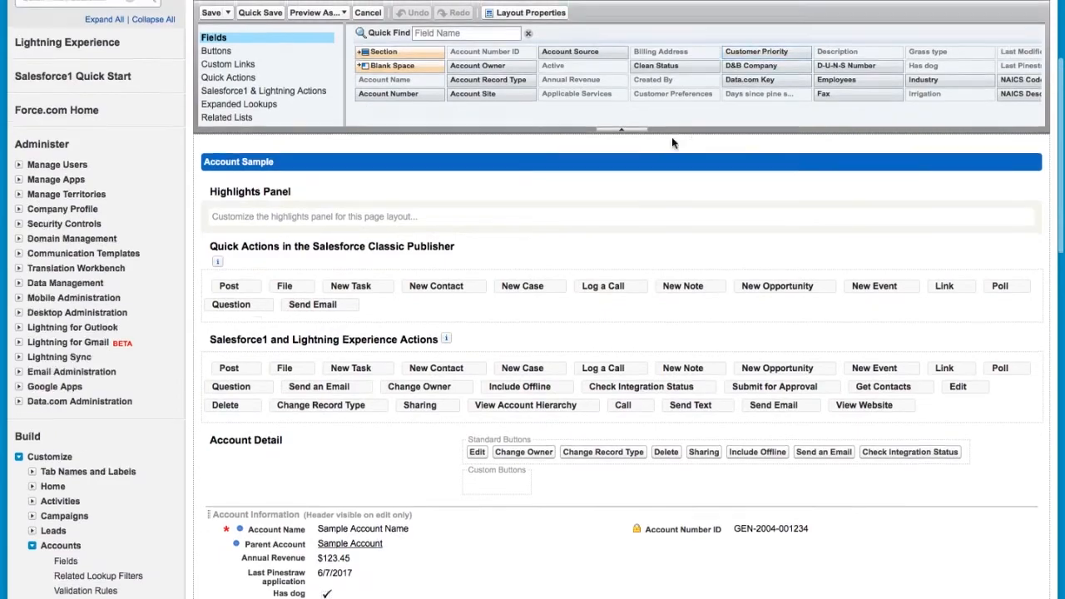
pyautogui.moveTo(745, 97); pyautogui.dragTo(666, 562)
pyautogui.scroll(5, 499, 452)
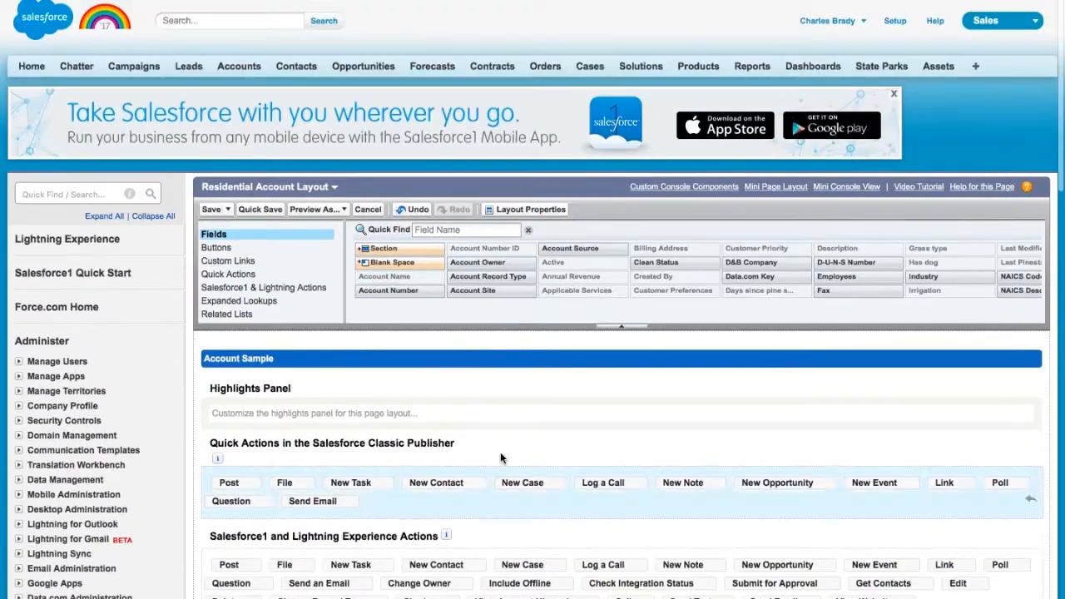
pyautogui.click(210, 210)
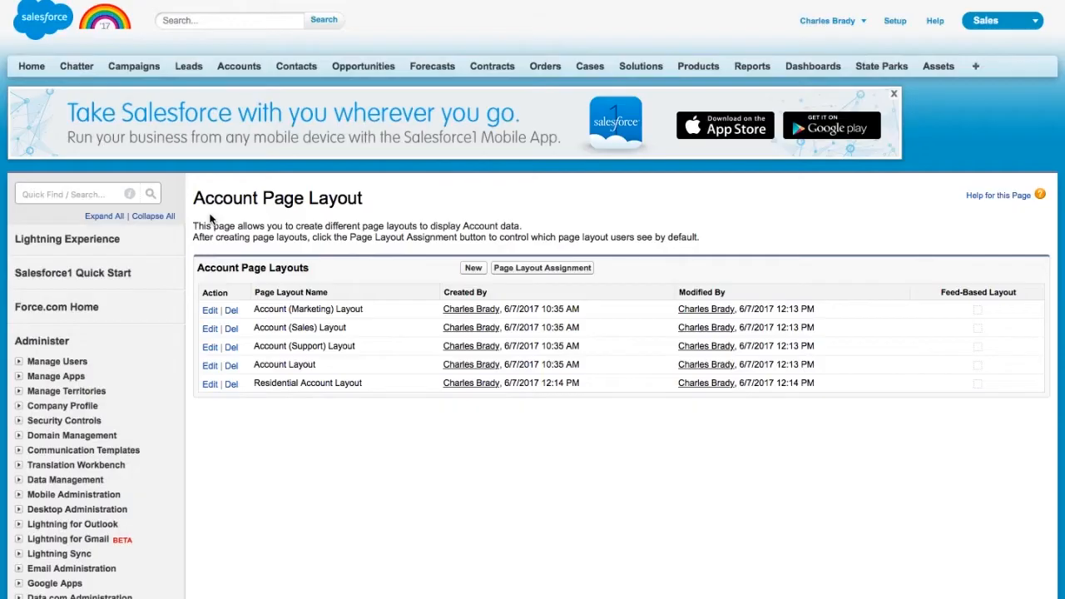
# - Create a new page layout named 'Commercial Account Layout', cloned from Account Layout
pyautogui.click(474, 269)
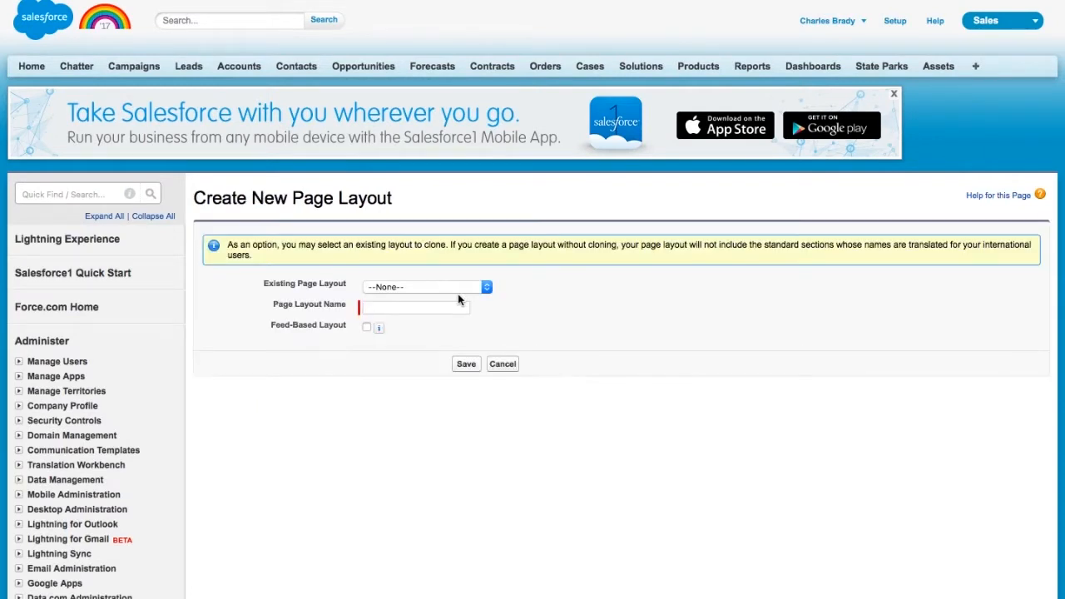
pyautogui.click(474, 287)
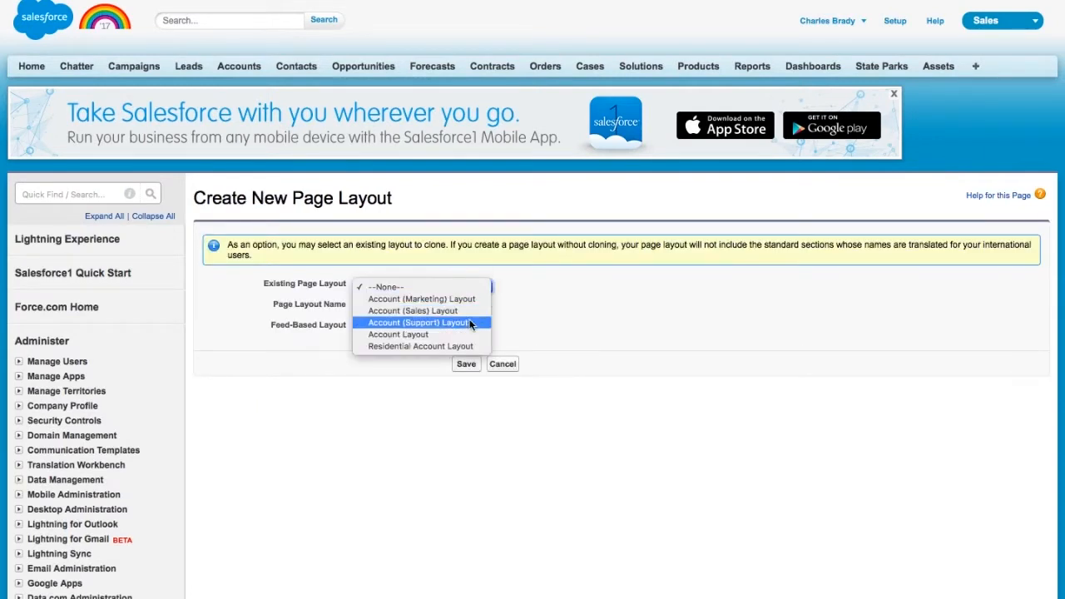
pyautogui.click(508, 310)
pyautogui.click(469, 285)
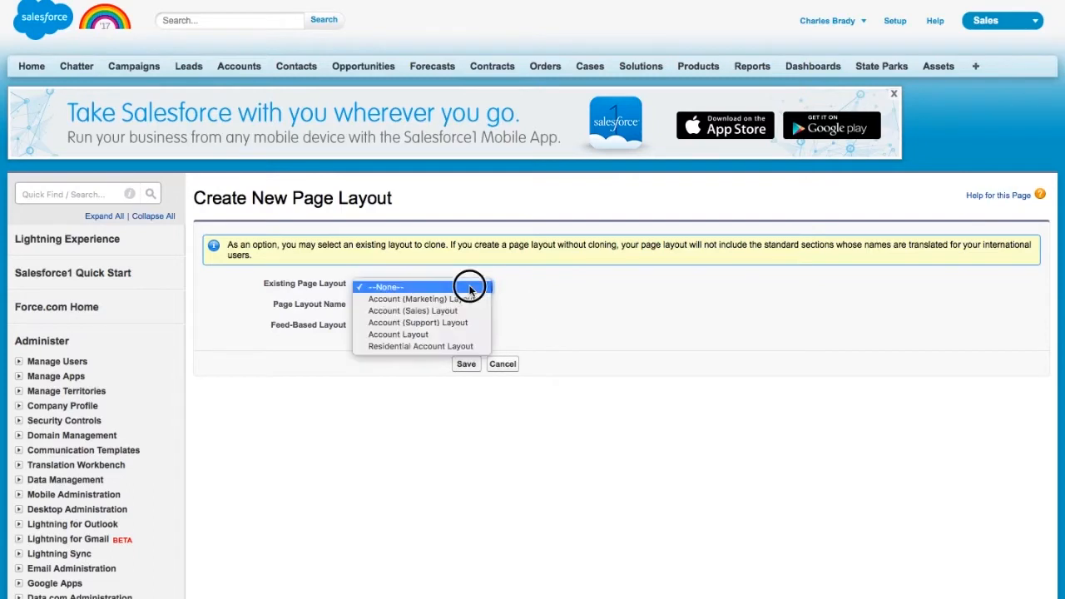
pyautogui.click(454, 334)
pyautogui.click(406, 308)
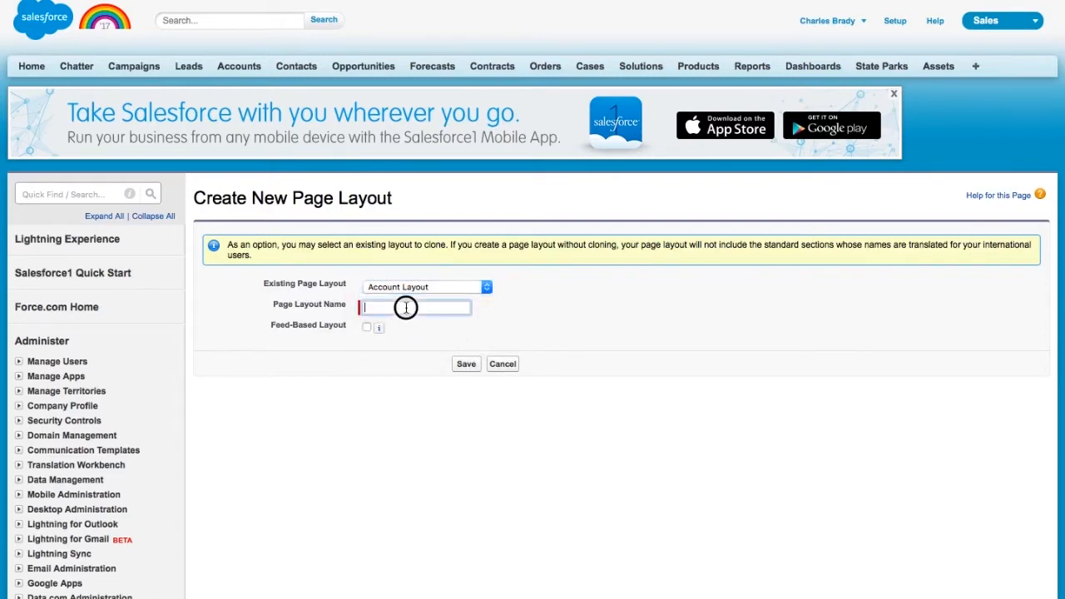
pyautogui.write('Commercial Account Layout')
pyautogui.click(466, 366)
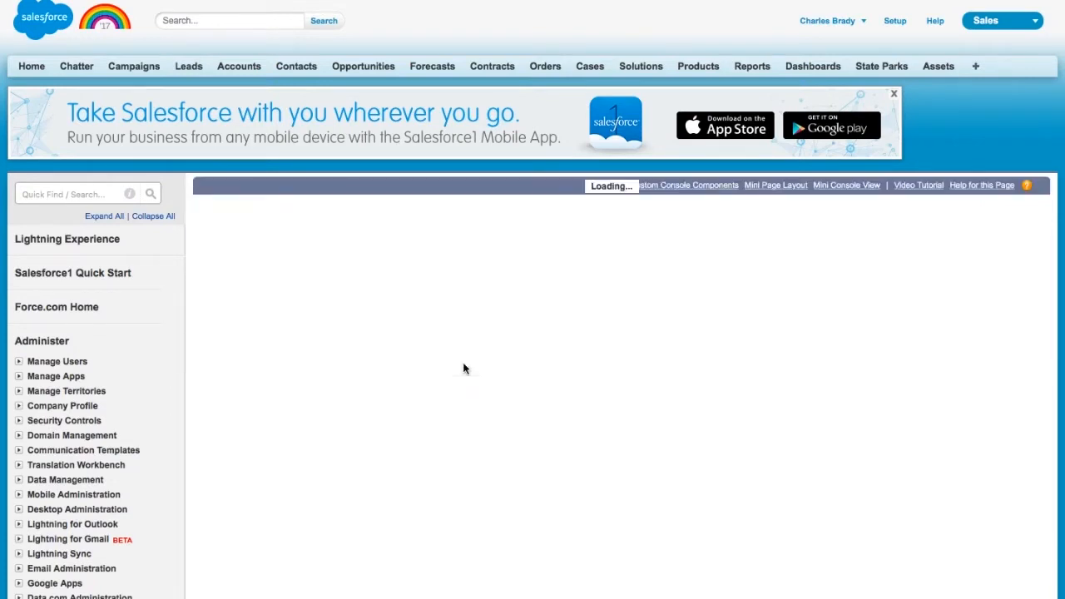
# - Remove Has dog, move Irrigation, Grass type and Pine Straw Bales under Account Number, then save
pyautogui.scroll(-5, 464, 369)
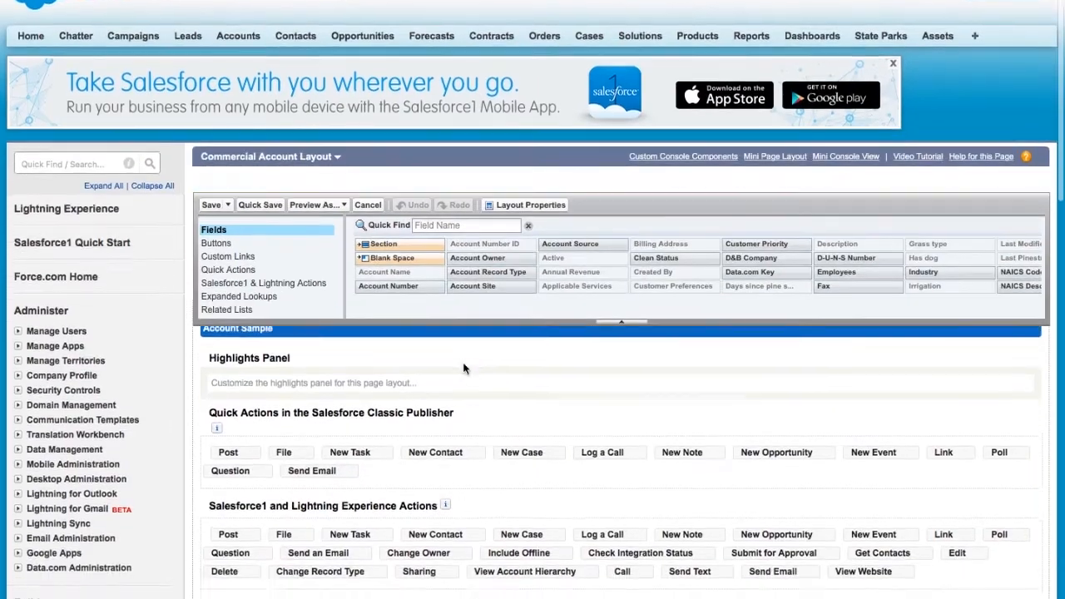
pyautogui.scroll(-5, 463, 368)
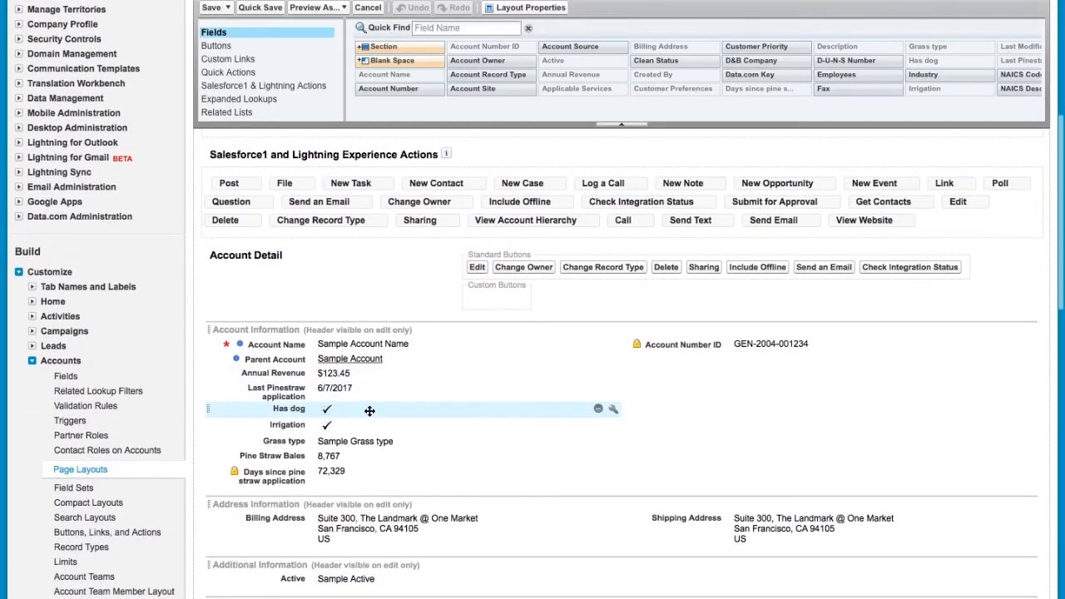
pyautogui.moveTo(294, 411); pyautogui.dragTo(586, 62)
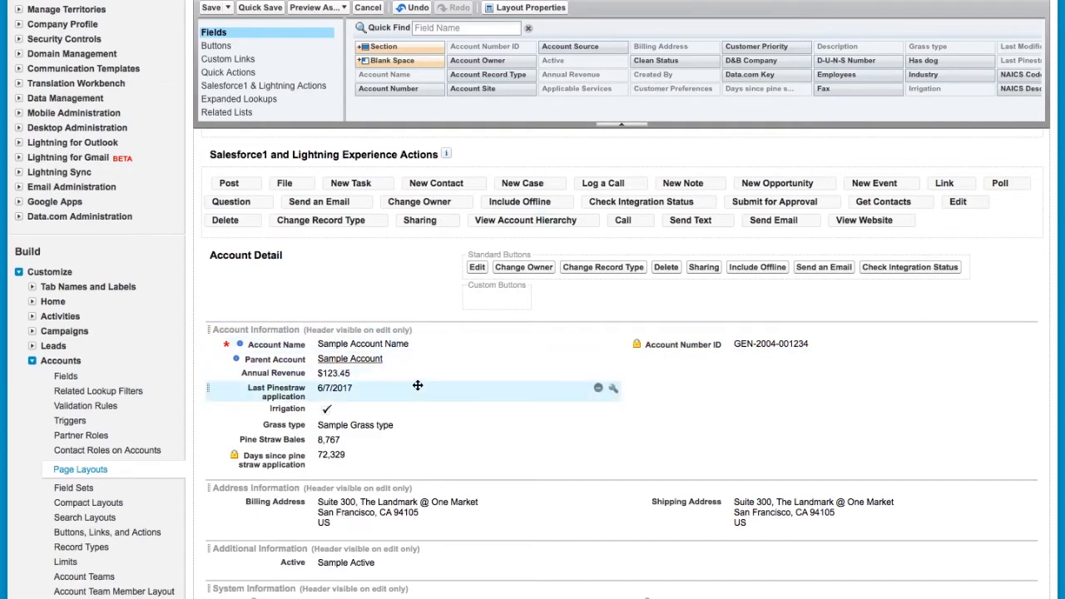
pyautogui.click(293, 409)
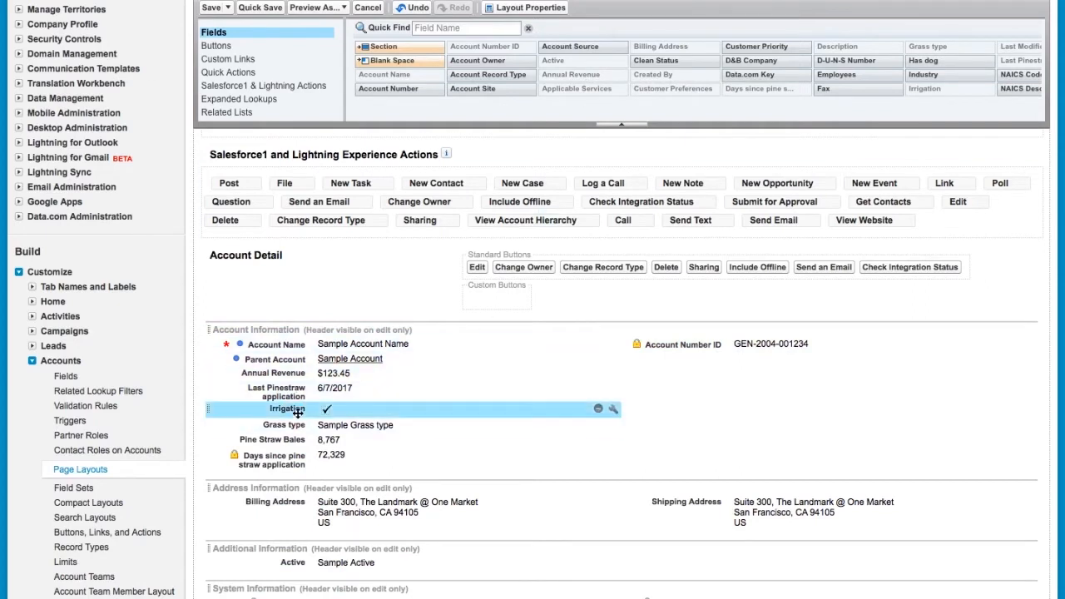
pyautogui.keyDown('ctrl'); pyautogui.click(299, 425); pyautogui.keyUp('ctrl')
pyautogui.keyDown('ctrl'); pyautogui.click(298, 441); pyautogui.keyUp('ctrl')
pyautogui.moveTo(297, 441); pyautogui.dragTo(724, 360)
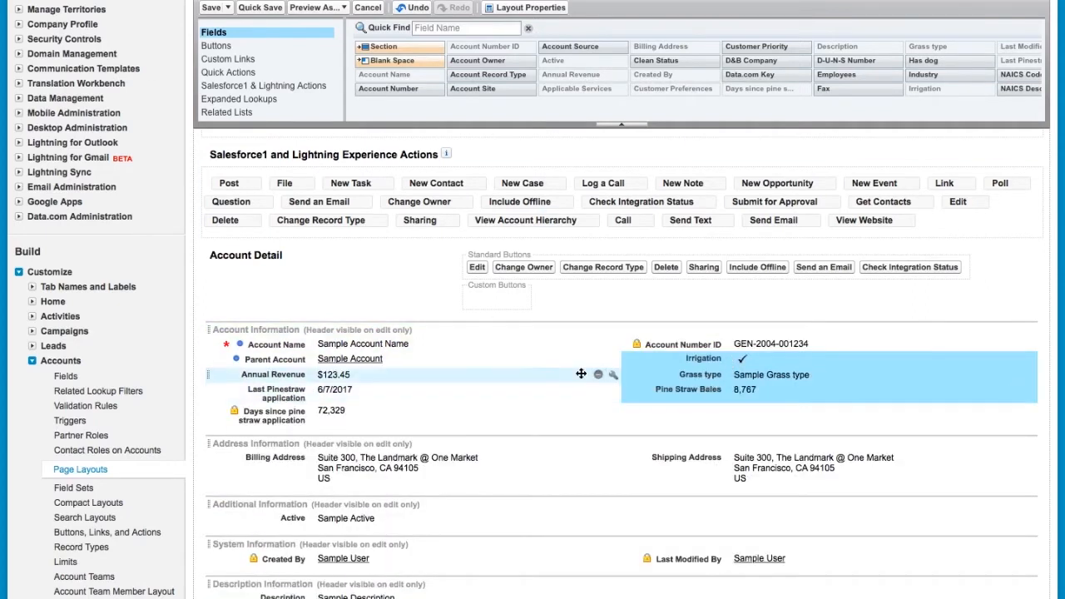
pyautogui.scroll(1, 521, 371)
pyautogui.scroll(5, 521, 371)
pyautogui.click(211, 53)
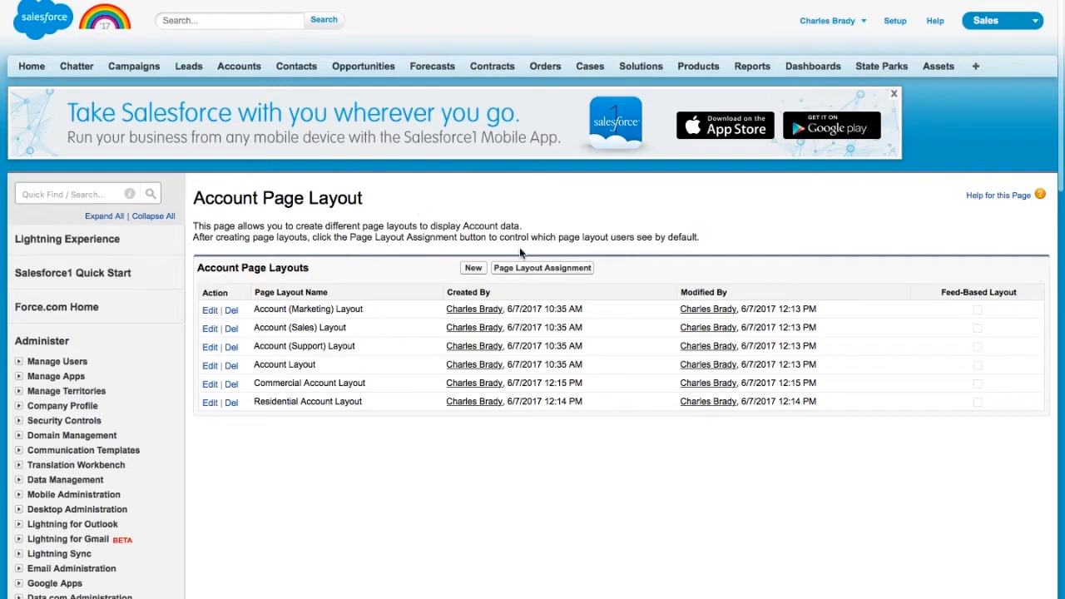
# - Assign Commercial Account Layout to the Commercial record type for every profile
pyautogui.moveTo(604, 267); pyautogui.dragTo(507, 273)
pyautogui.click(534, 274)
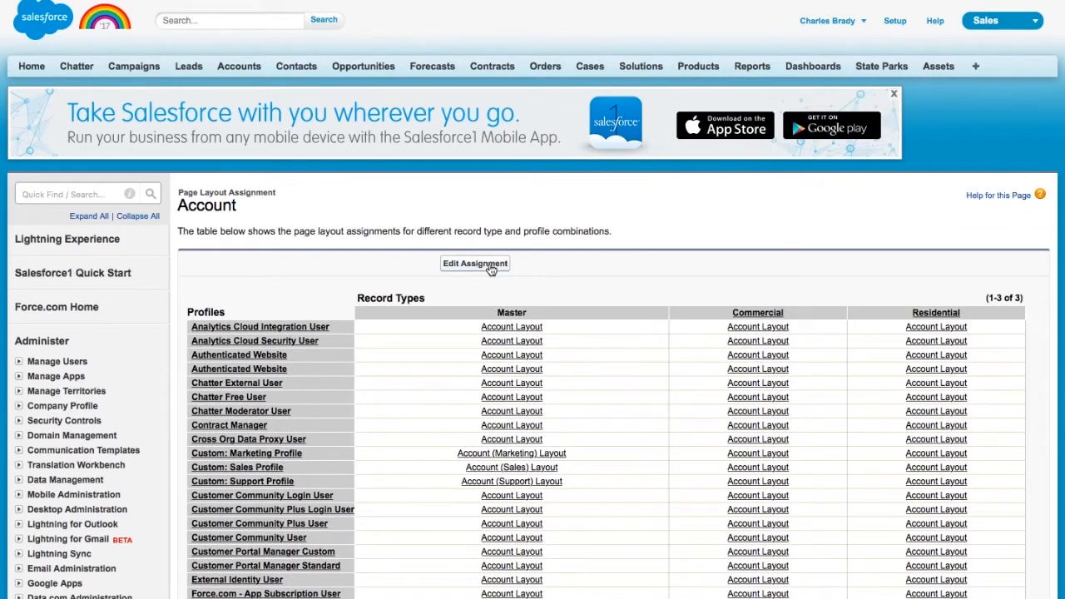
pyautogui.click(488, 263)
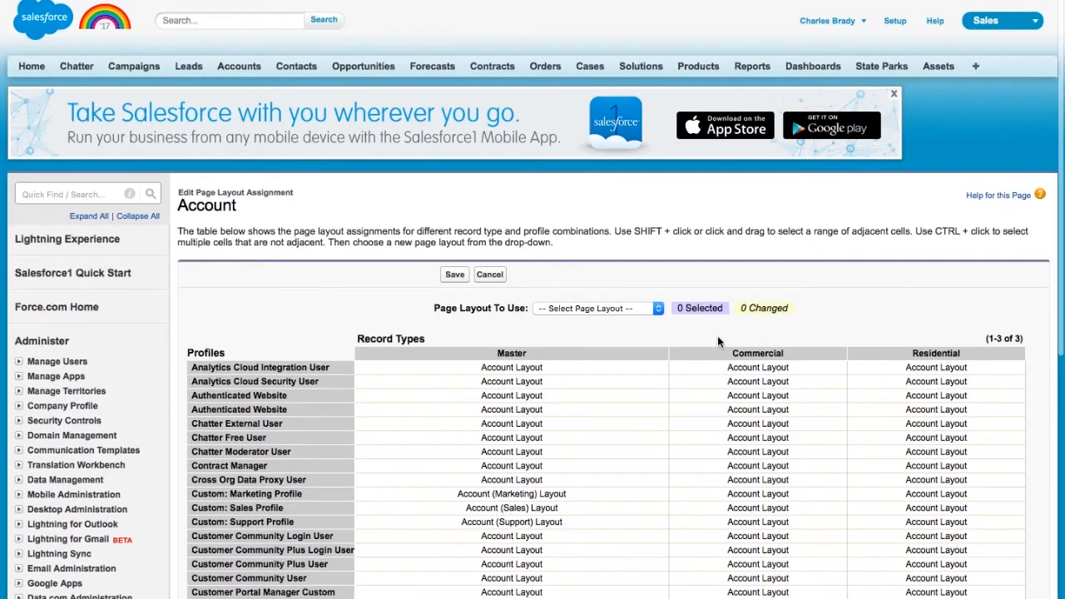
pyautogui.scroll(-1, 717, 336)
pyautogui.click(725, 331)
pyautogui.moveTo(726, 332); pyautogui.dragTo(751, 521)
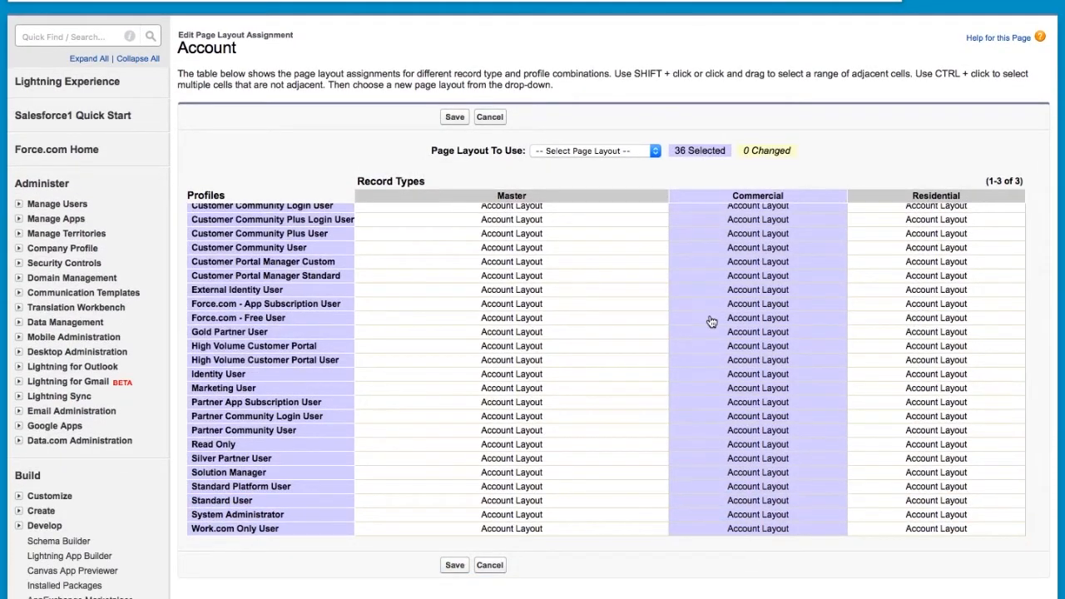
pyautogui.click(654, 152)
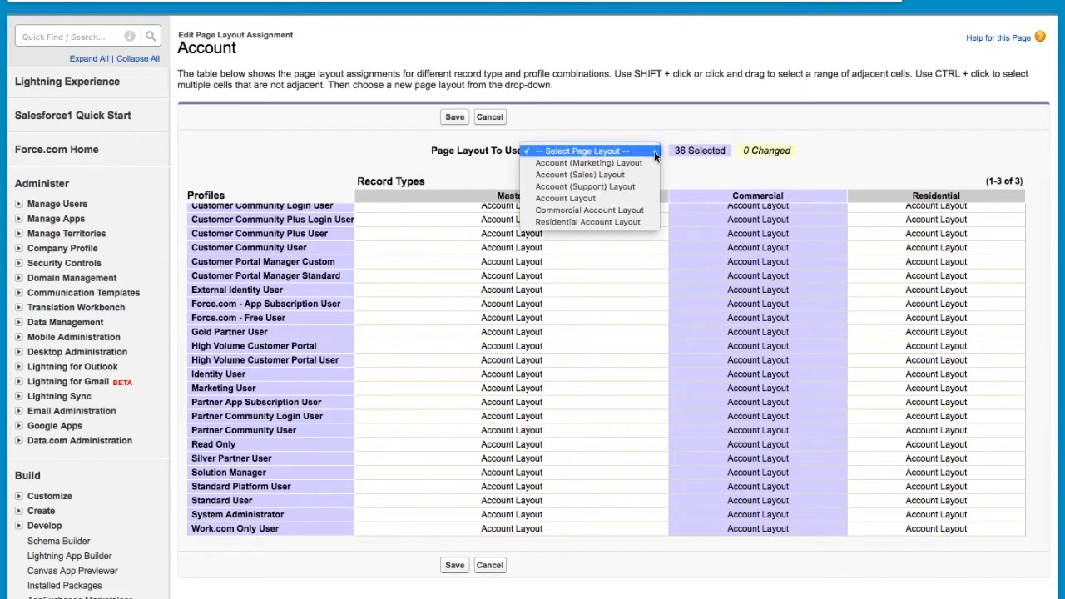
pyautogui.click(634, 210)
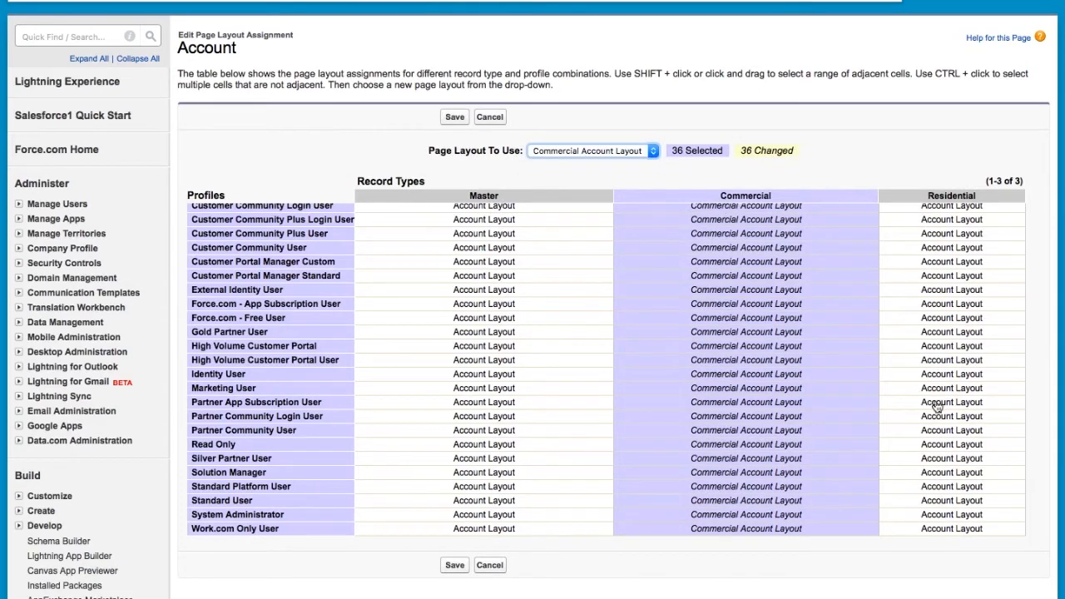
# - Assign Residential Account Layout to the Residential column for every profile and save
pyautogui.moveTo(940, 530); pyautogui.dragTo(933, 213)
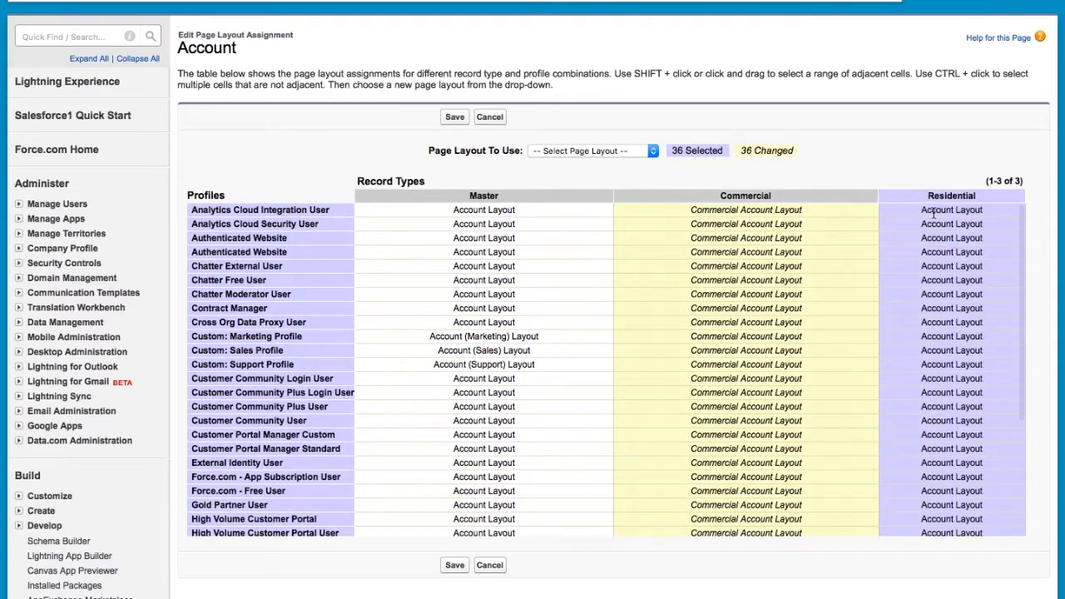
pyautogui.click(653, 152)
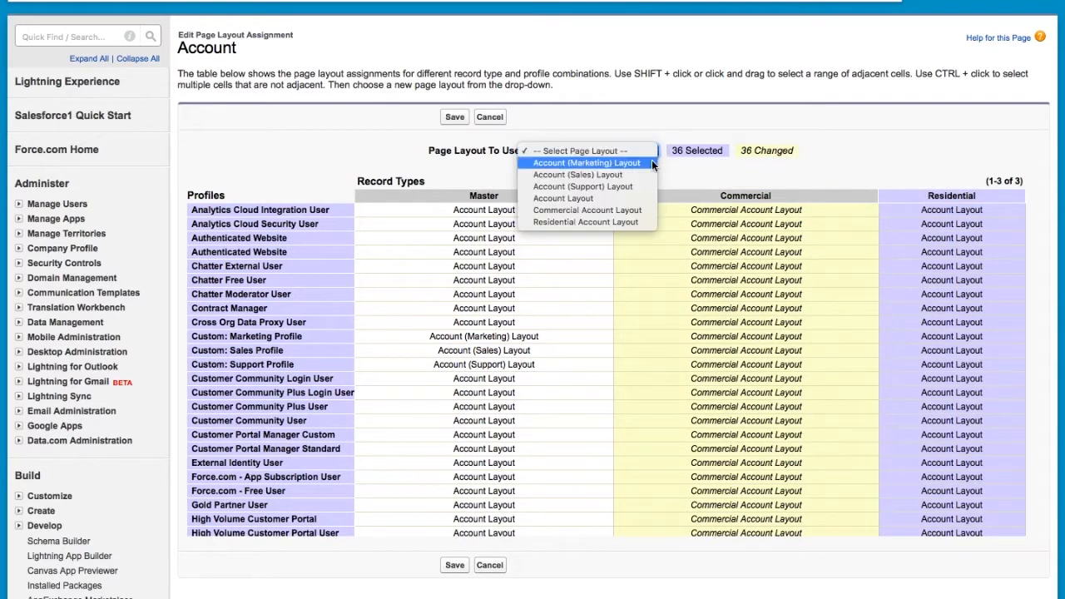
pyautogui.click(631, 222)
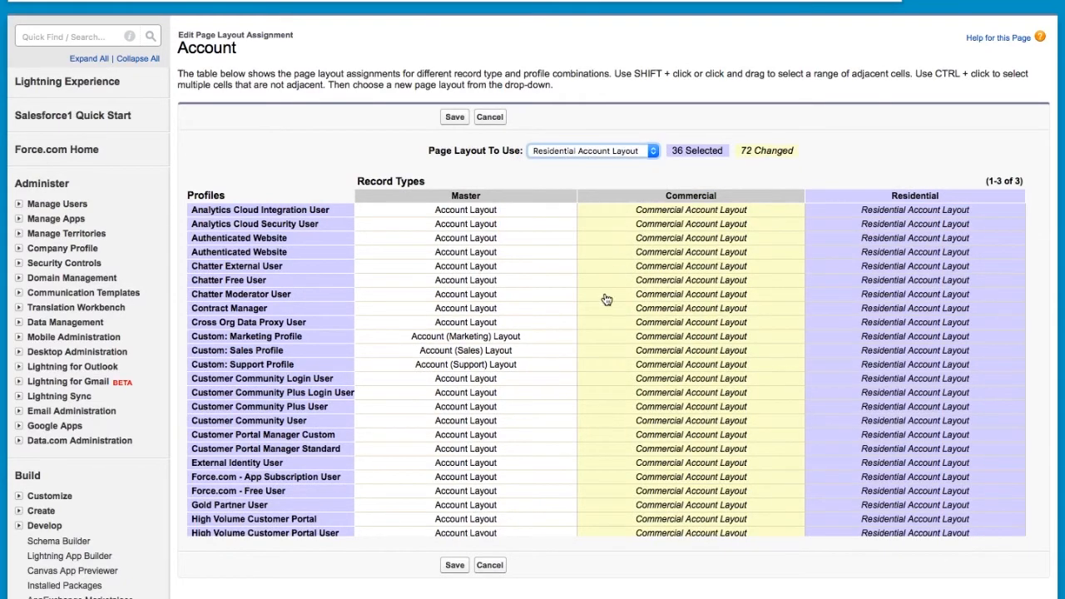
pyautogui.click(463, 565)
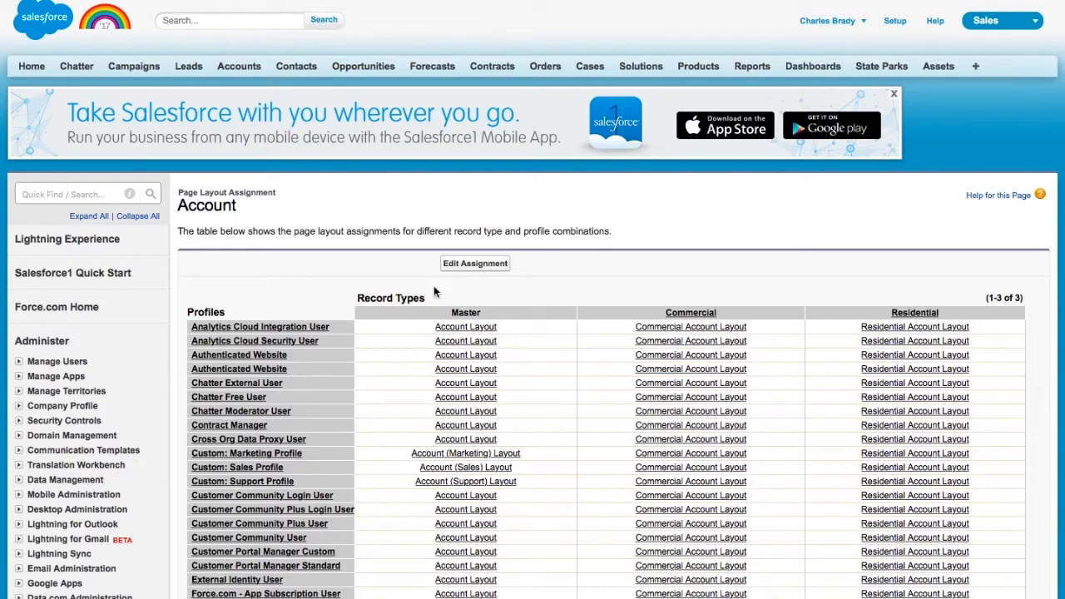
# - Start a new Residential account and set Last Pinestraw application to March 1, 2017
pyautogui.click(240, 66)
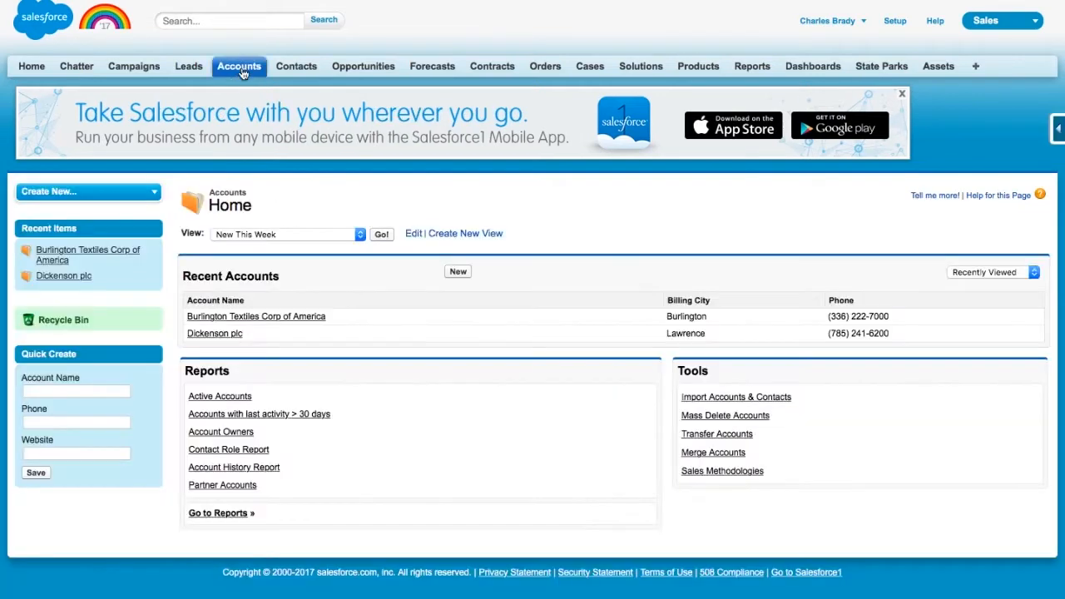
pyautogui.click(452, 272)
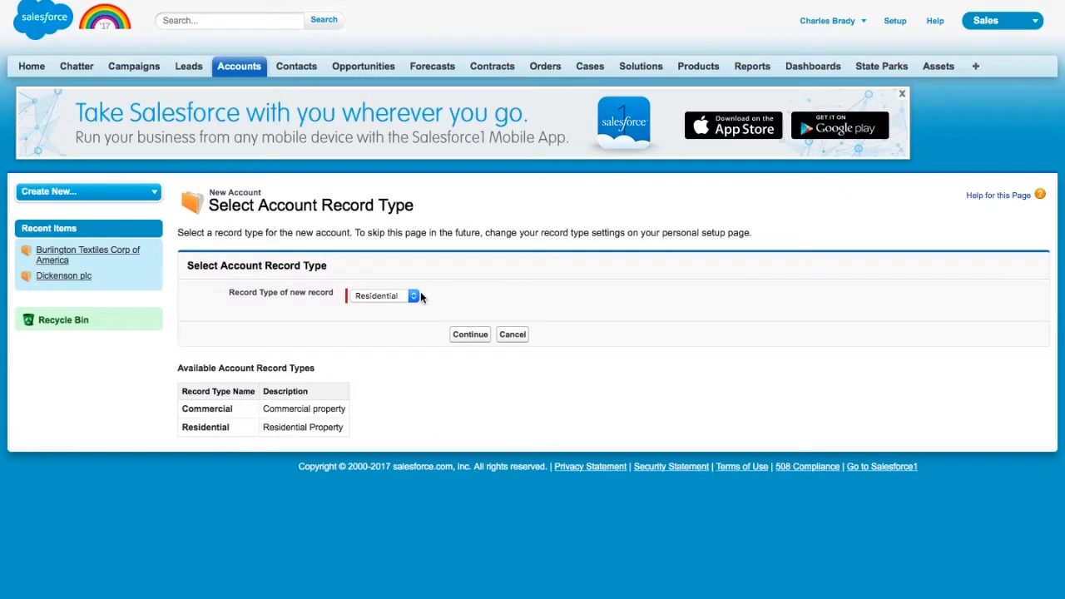
pyautogui.click(470, 335)
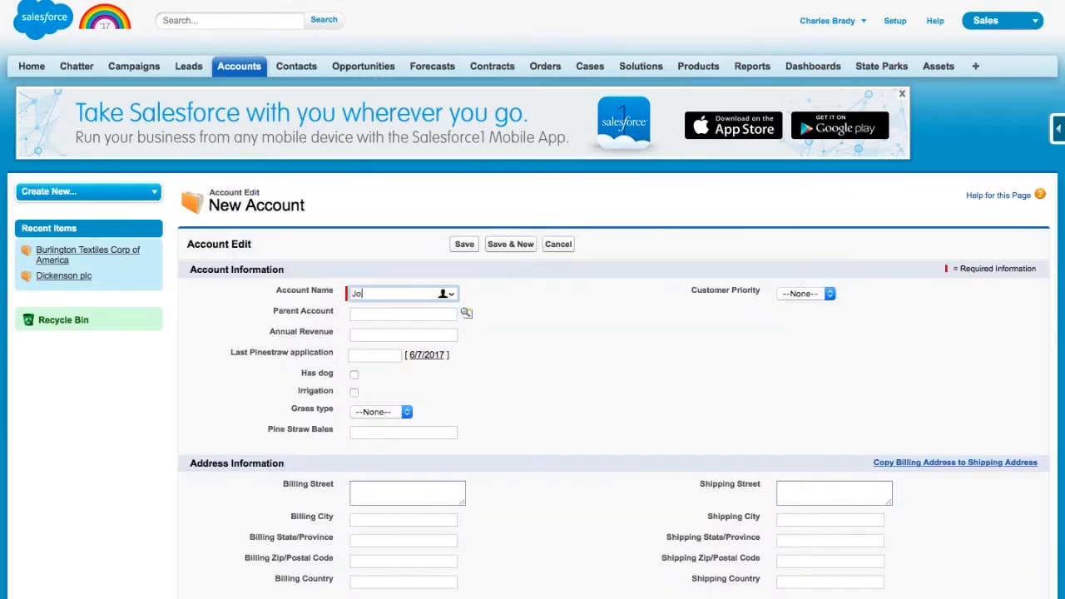
pyautogui.press('Tab')
pyautogui.press('Tab')
pyautogui.scroll(-1, 405, 347)
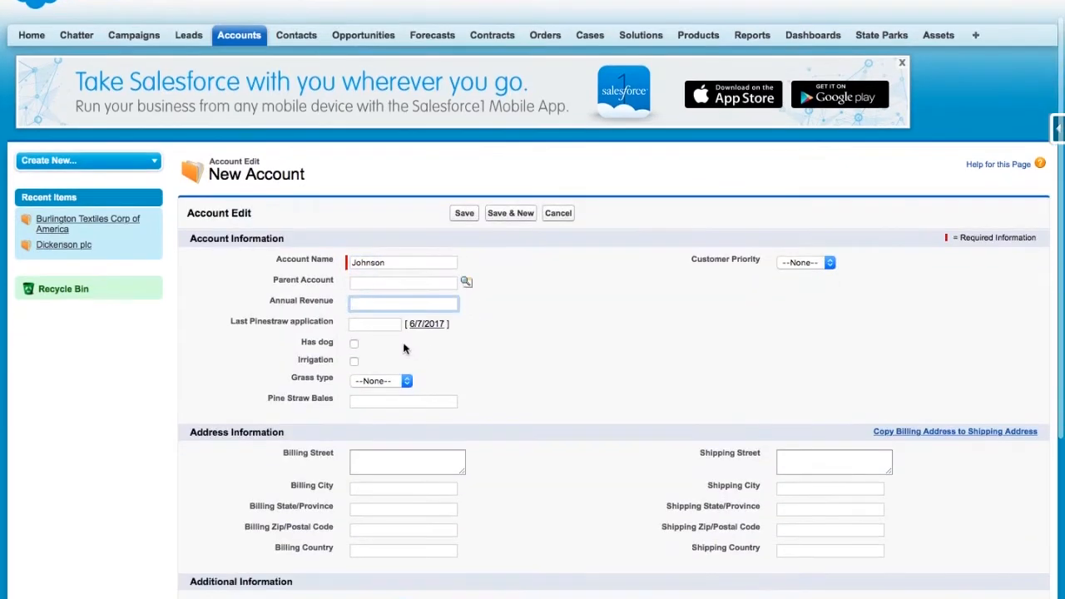
pyautogui.press('Tab')
pyautogui.click(430, 347)
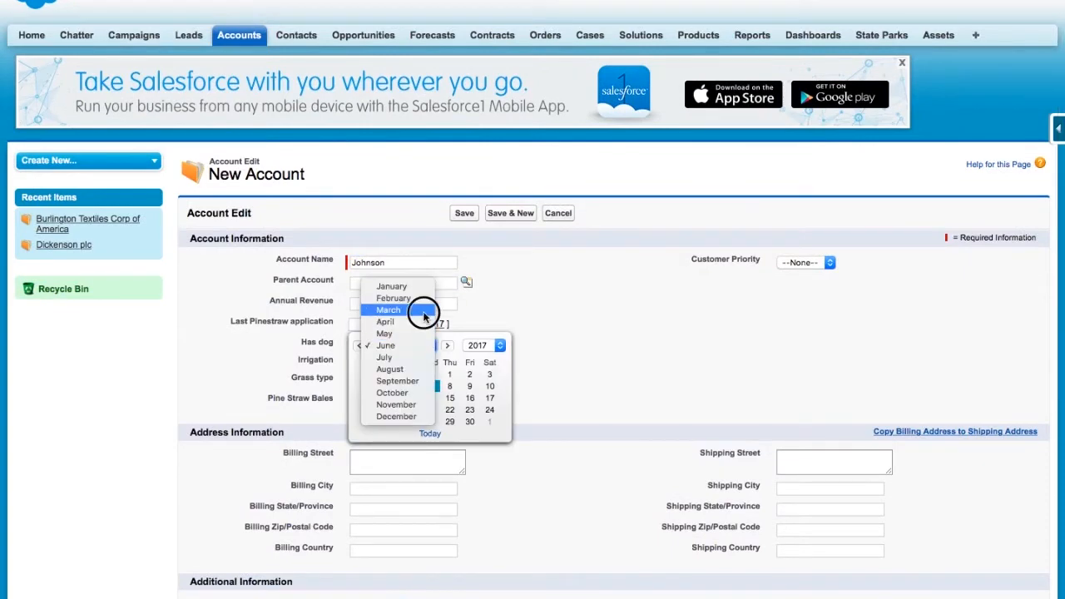
pyautogui.click(421, 307)
pyautogui.click(430, 375)
# - Check Has dog and Irrigation, set Grass type to Bermuda and enter 40 pine straw bales
pyautogui.click(356, 345)
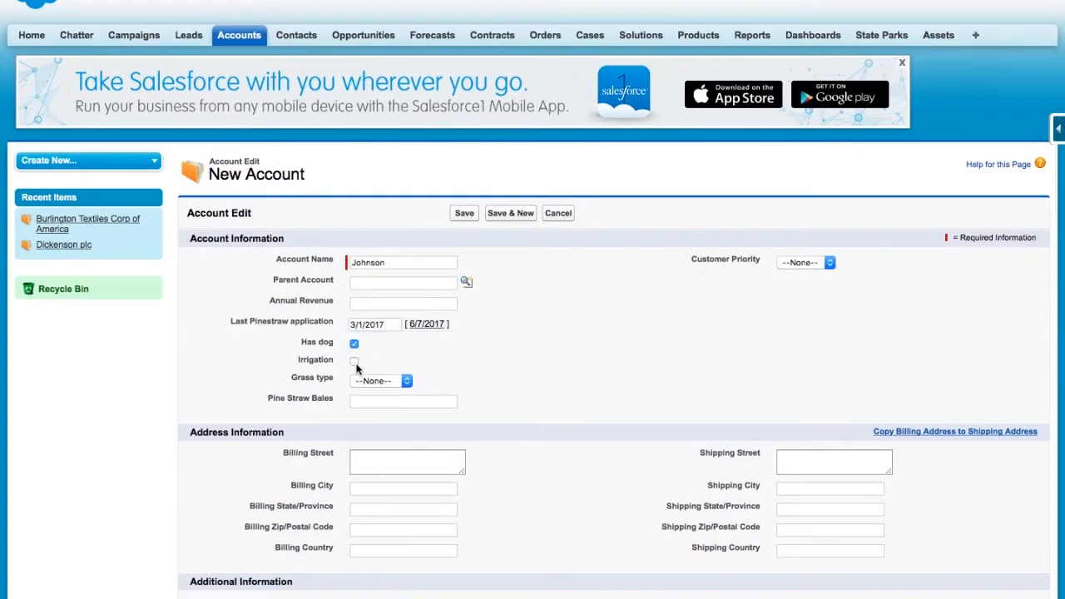
pyautogui.click(354, 361)
pyautogui.click(379, 380)
pyautogui.click(374, 392)
pyautogui.click(396, 400)
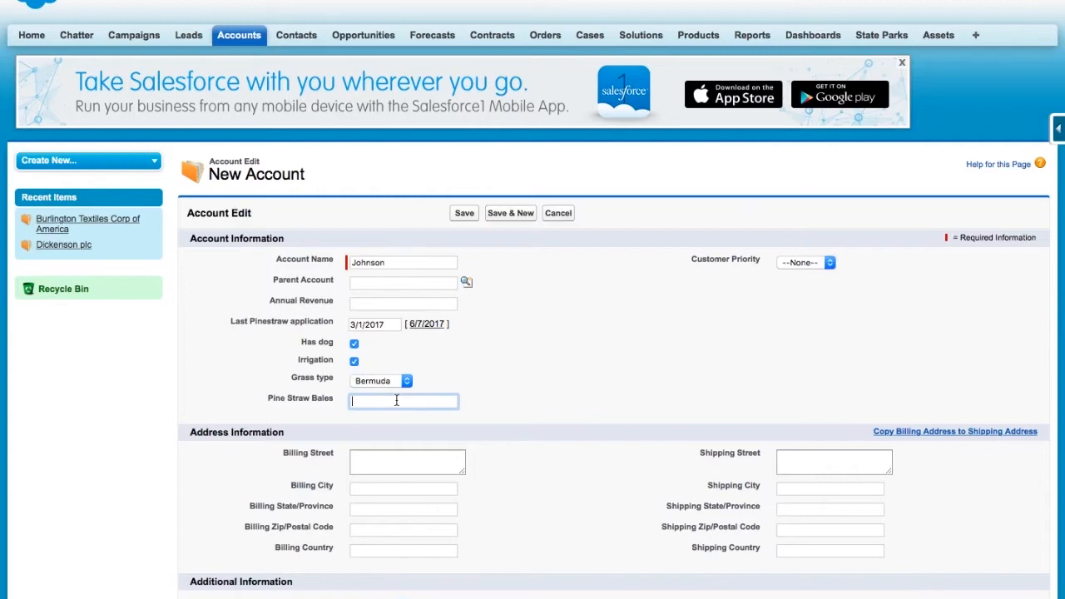
# - Enter the account's billing street, city, state, zip code and country
pyautogui.scroll(-6, 416, 375)
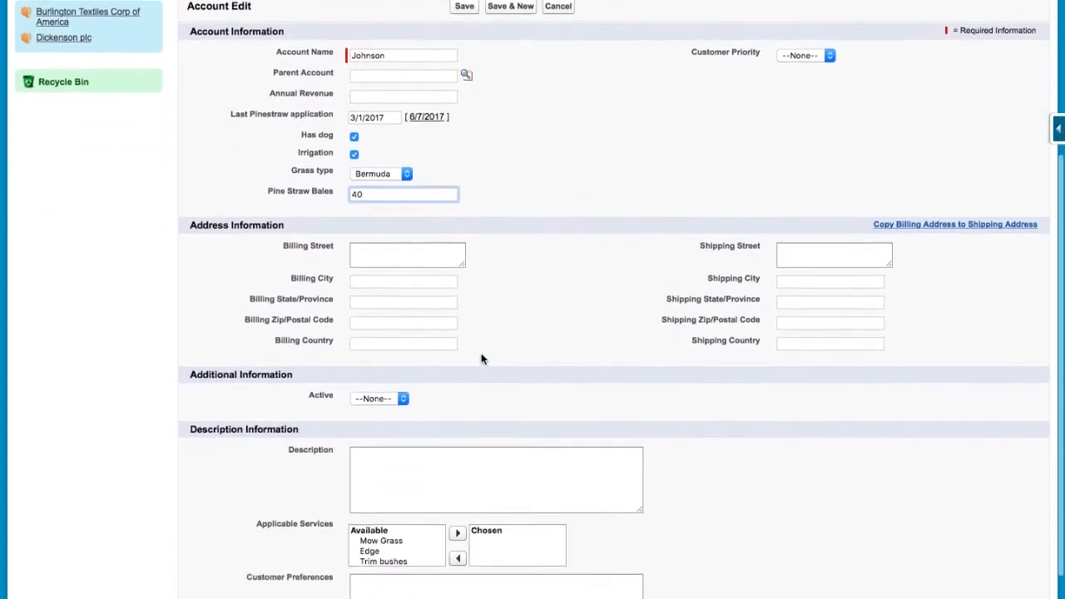
pyautogui.click(439, 207)
pyautogui.write('123 Ra')
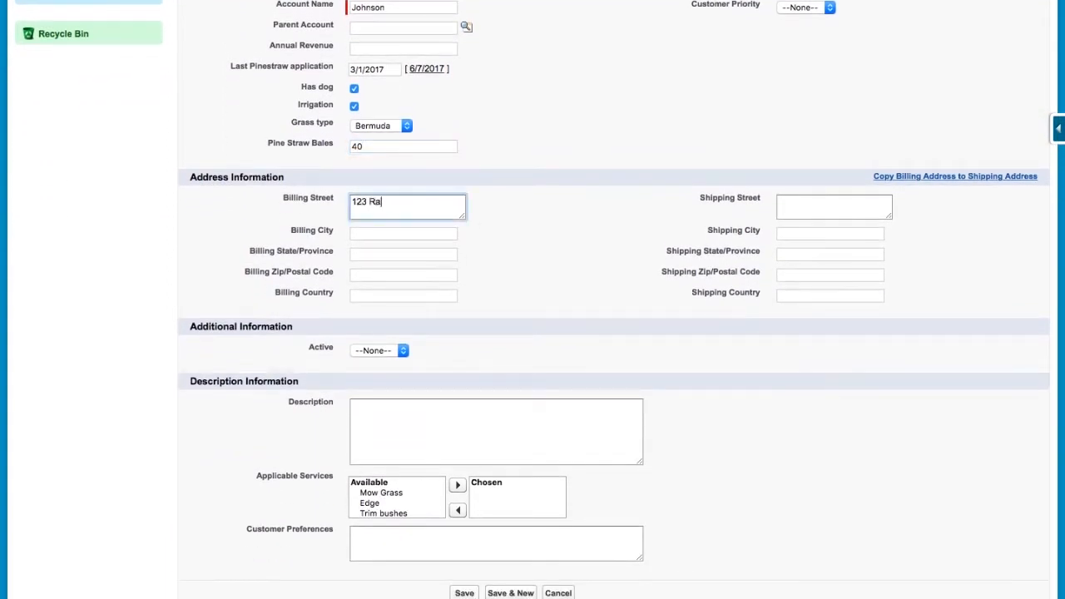
pyautogui.write('inbow Street')
pyautogui.press('Tab')
pyautogui.write('Palm Beach')
pyautogui.press('Tab')
pyautogui.write('Fl')
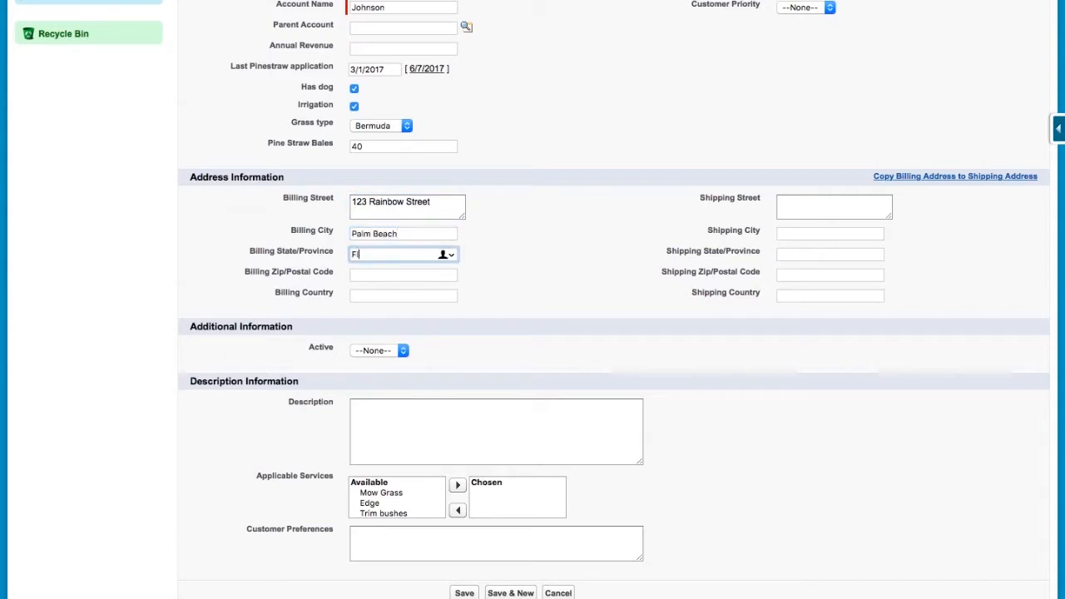
pyautogui.write('L')
pyautogui.press('Tab')
pyautogui.write('32561')
pyautogui.press('Tab')
pyautogui.write('US')
# - Set Active to Yes, add all services, enter the 'Likes natural landsca…' preferences, and save
pyautogui.scroll(-1, 406, 315)
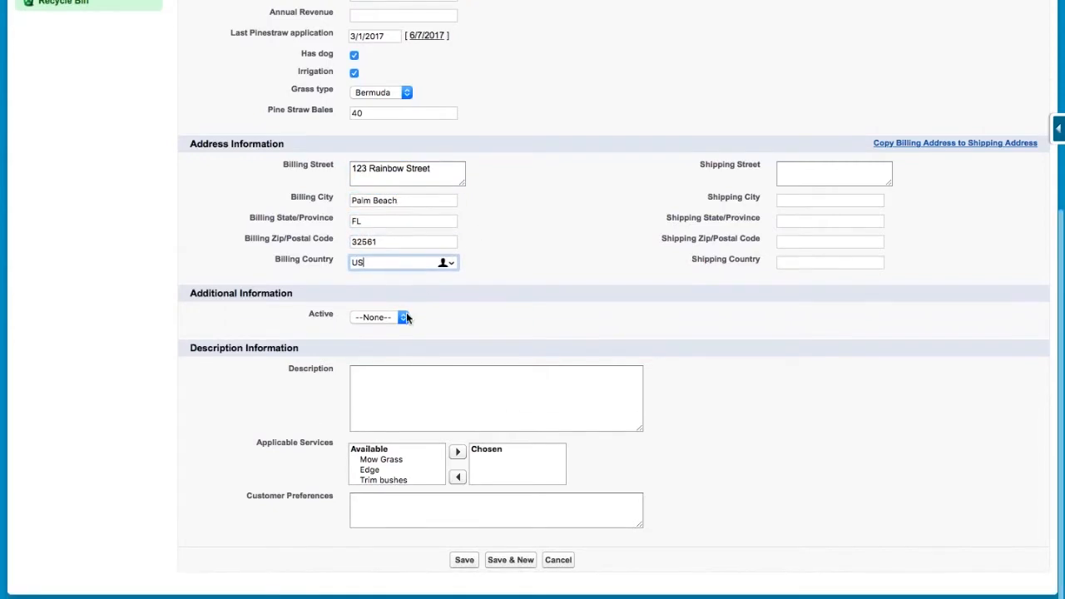
pyautogui.click(405, 316)
pyautogui.click(391, 348)
pyautogui.scroll(-1, 408, 466)
pyautogui.scroll(1, 409, 461)
pyautogui.moveTo(405, 460); pyautogui.dragTo(397, 481)
pyautogui.click(457, 451)
pyautogui.click(481, 513)
pyautogui.write('Likes natural landscape look')
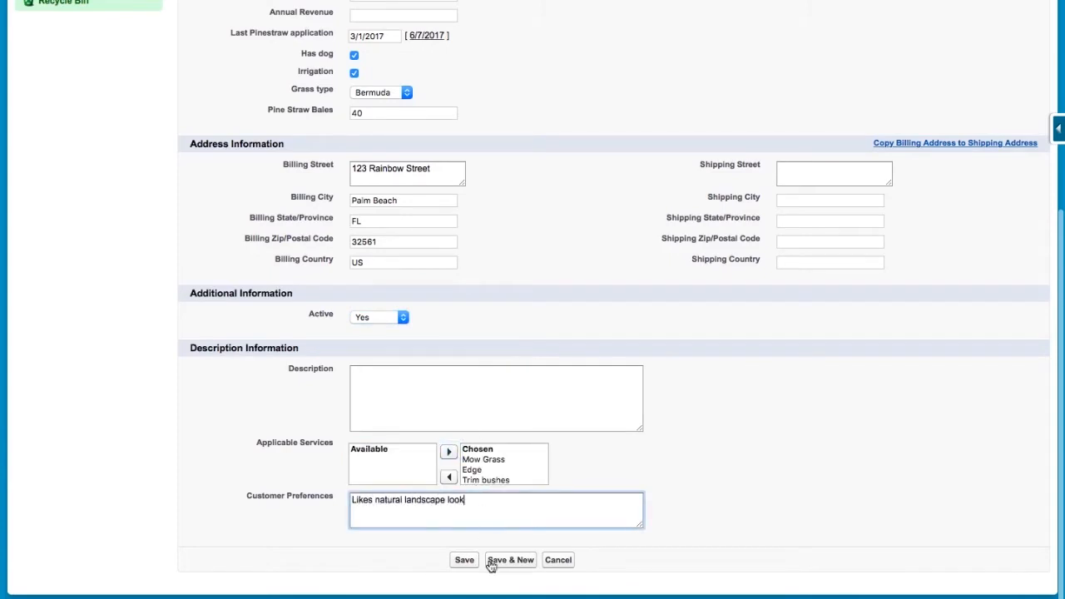
pyautogui.click(464, 560)
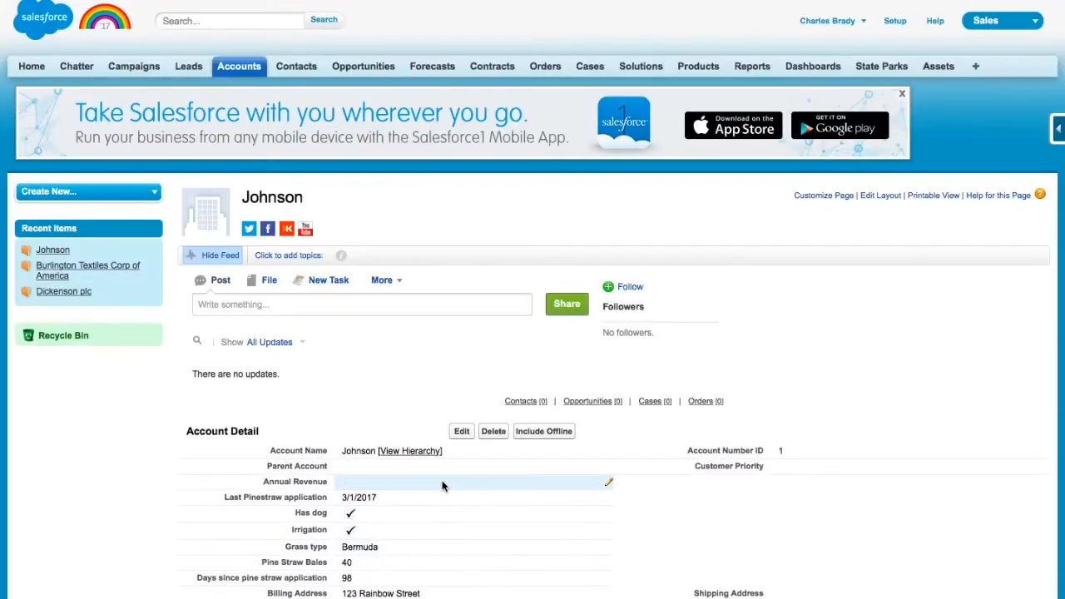
pyautogui.scroll(-5, 441, 449)
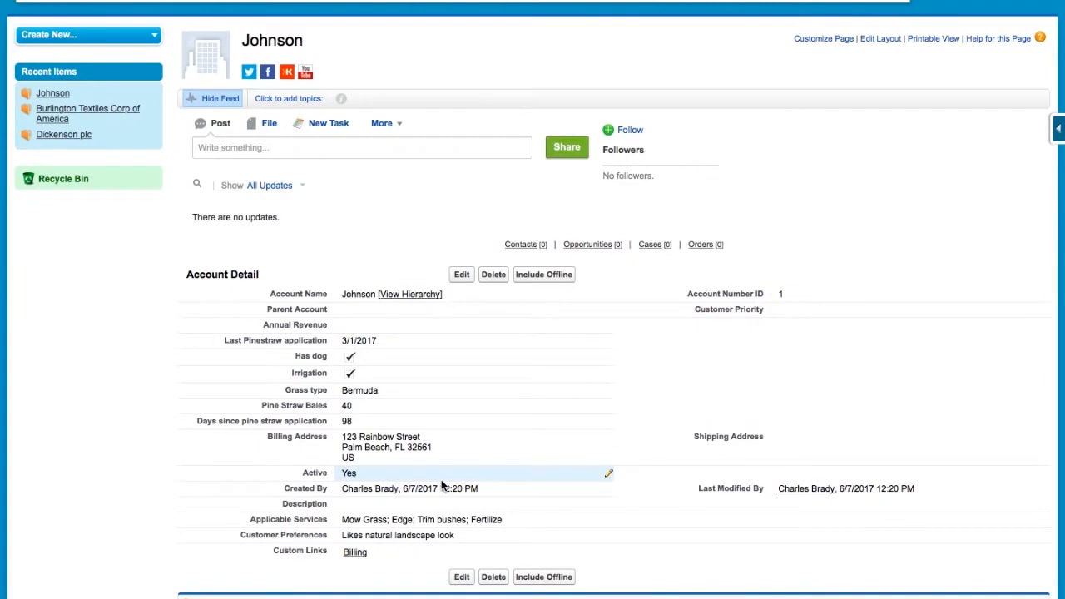
pyautogui.scroll(-5, 388, 397)
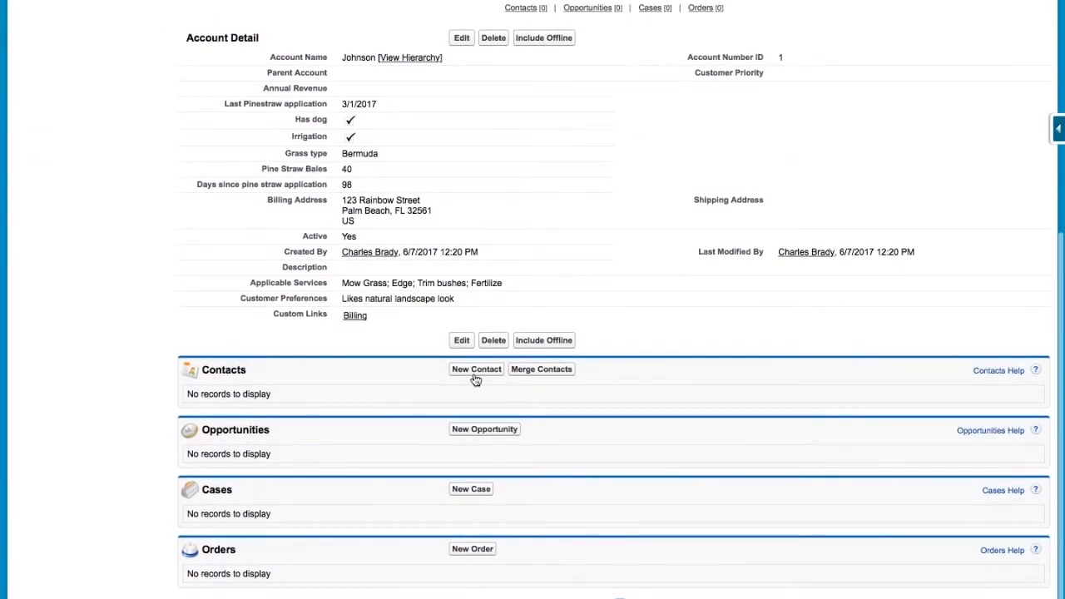
pyautogui.scroll(4, 473, 377)
pyautogui.scroll(-2, 474, 376)
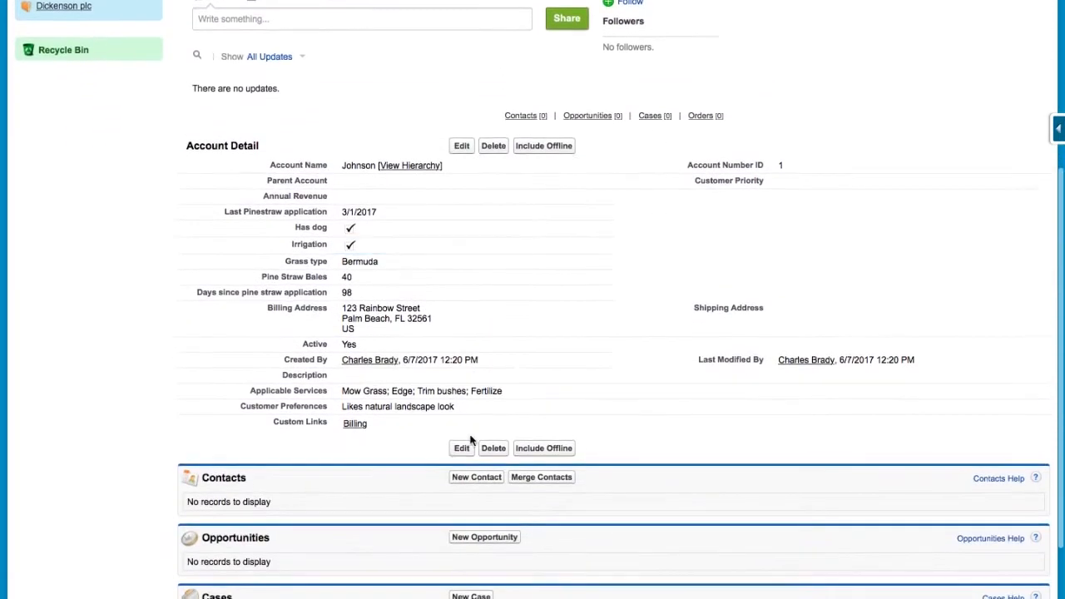
# - Start a new contact for the account, enter the contact's name, phone and e-mail, and save
pyautogui.click(477, 478)
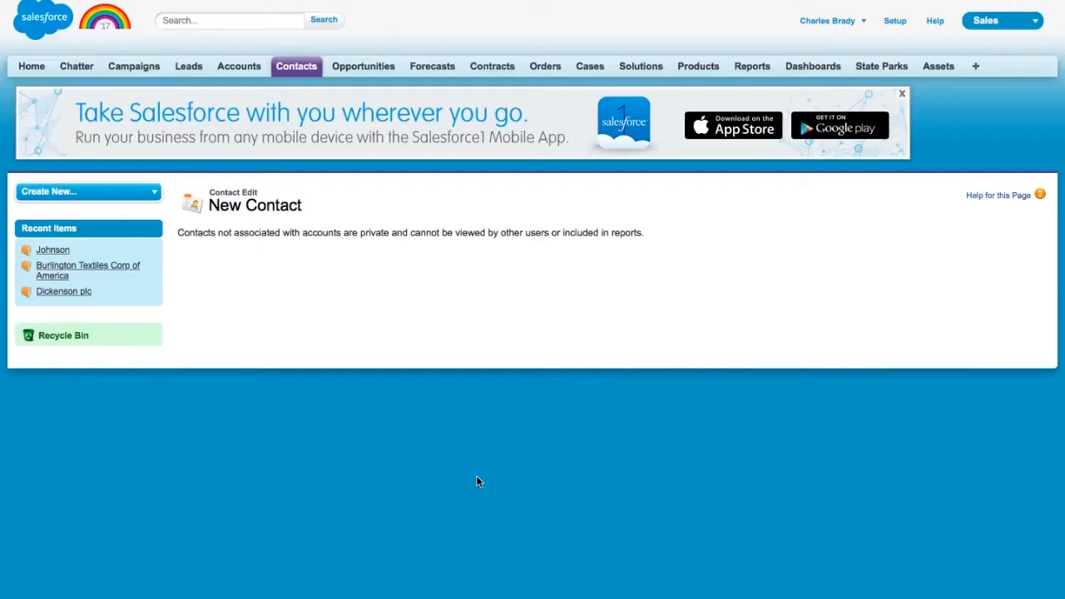
pyautogui.scroll(-1, 477, 482)
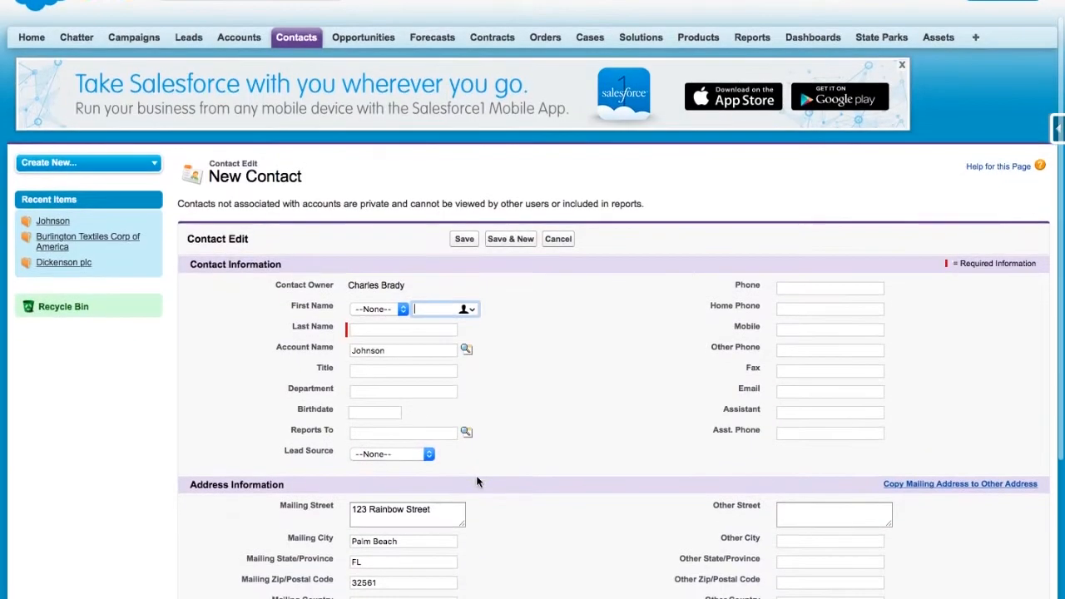
pyautogui.click(405, 330)
pyautogui.scroll(-1, 410, 355)
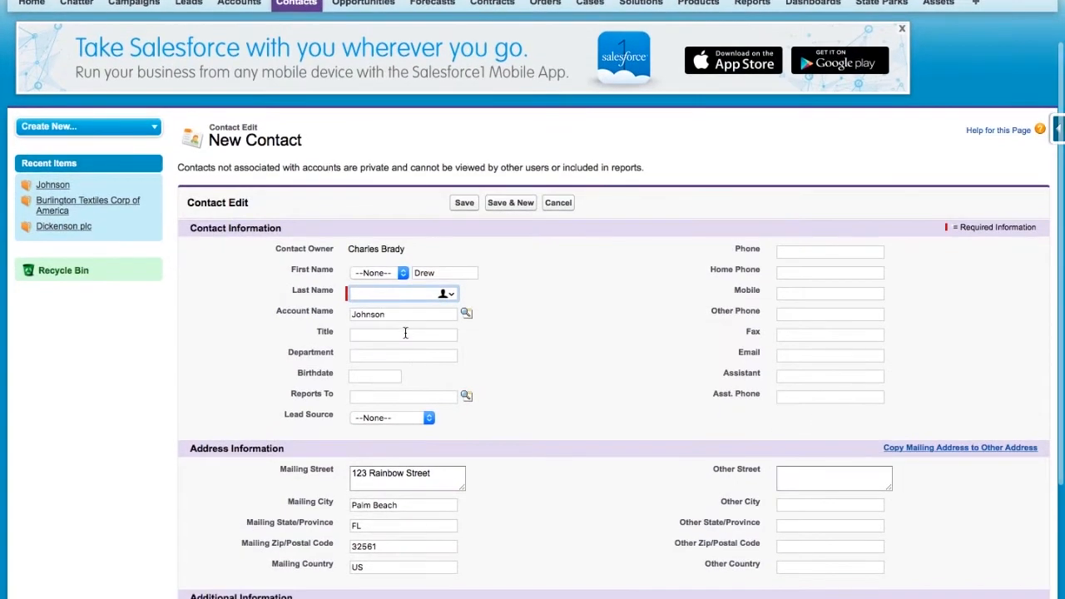
pyautogui.scroll(-5, 405, 332)
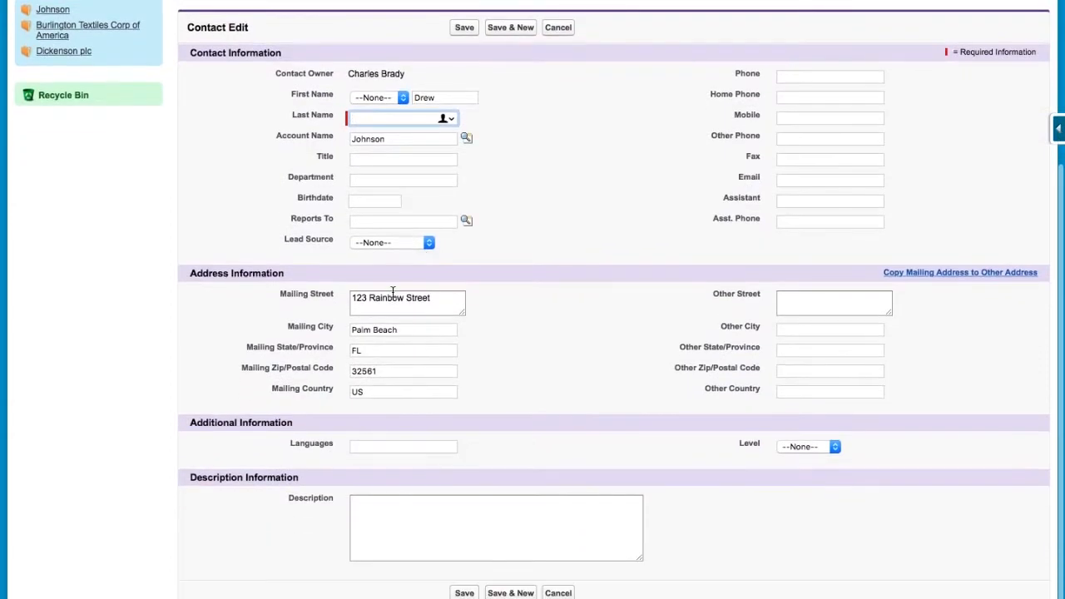
pyautogui.click(816, 77)
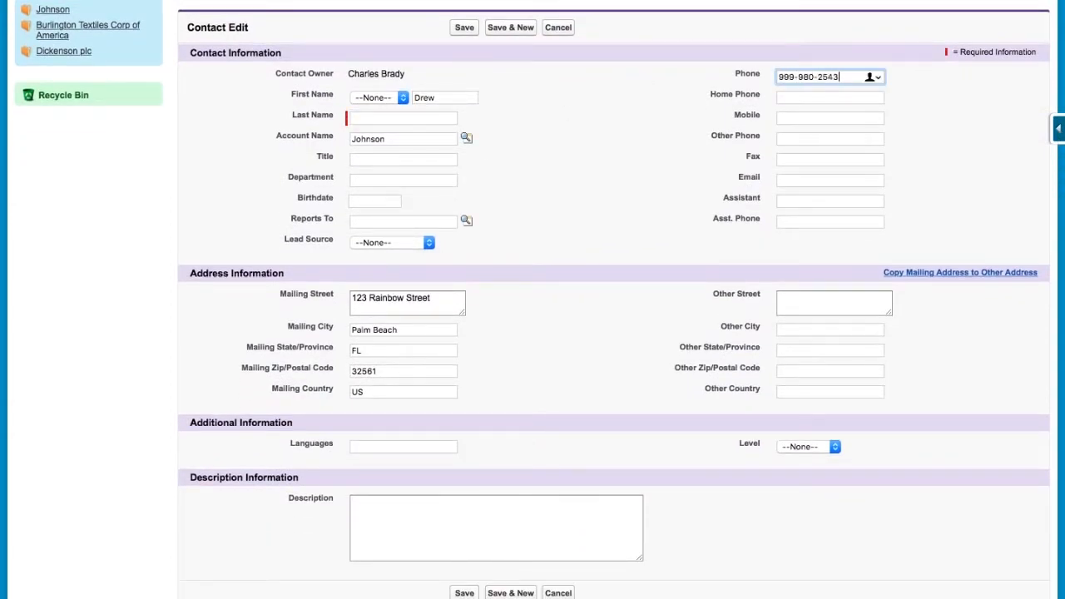
pyautogui.scroll(-1, 676, 264)
pyautogui.click(824, 168)
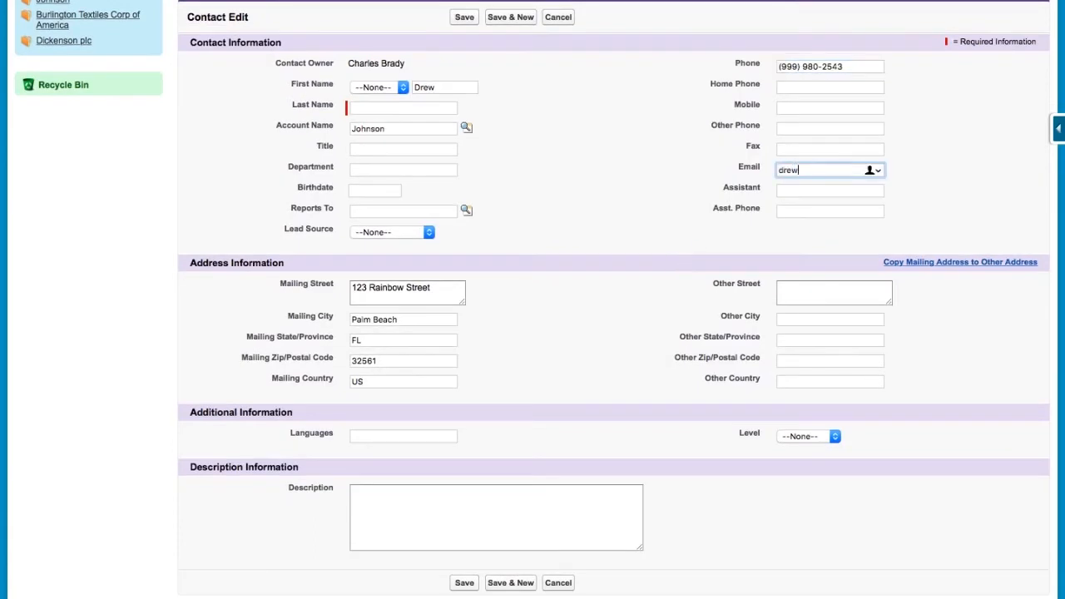
pyautogui.scroll(-1, 597, 323)
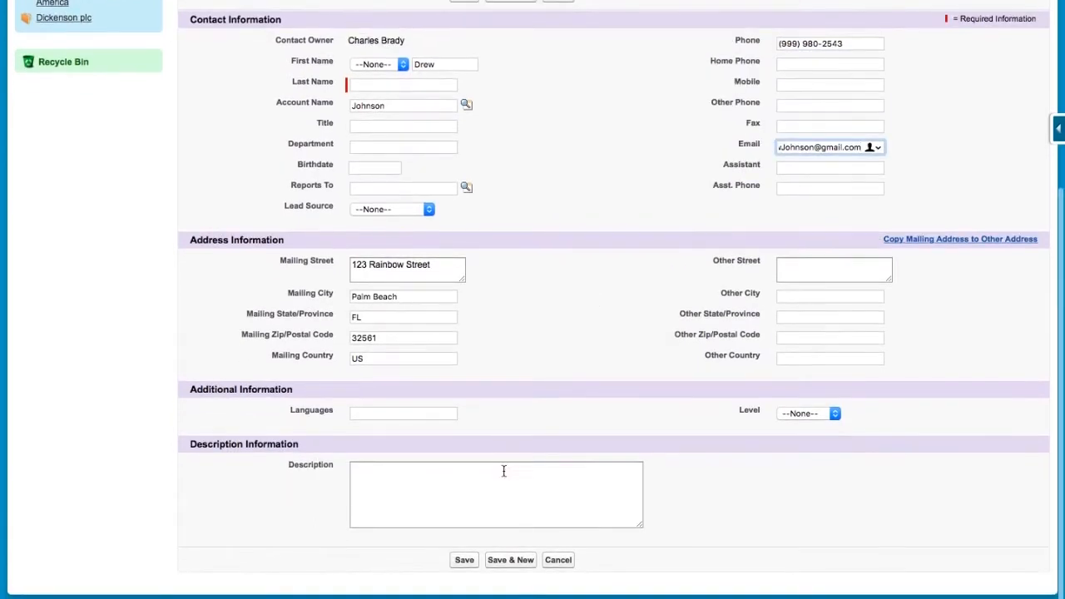
pyautogui.click(466, 564)
# - Fill in the missing last name, link the existing account through the lookup, and save the contact
pyautogui.click(434, 383)
pyautogui.write('J')
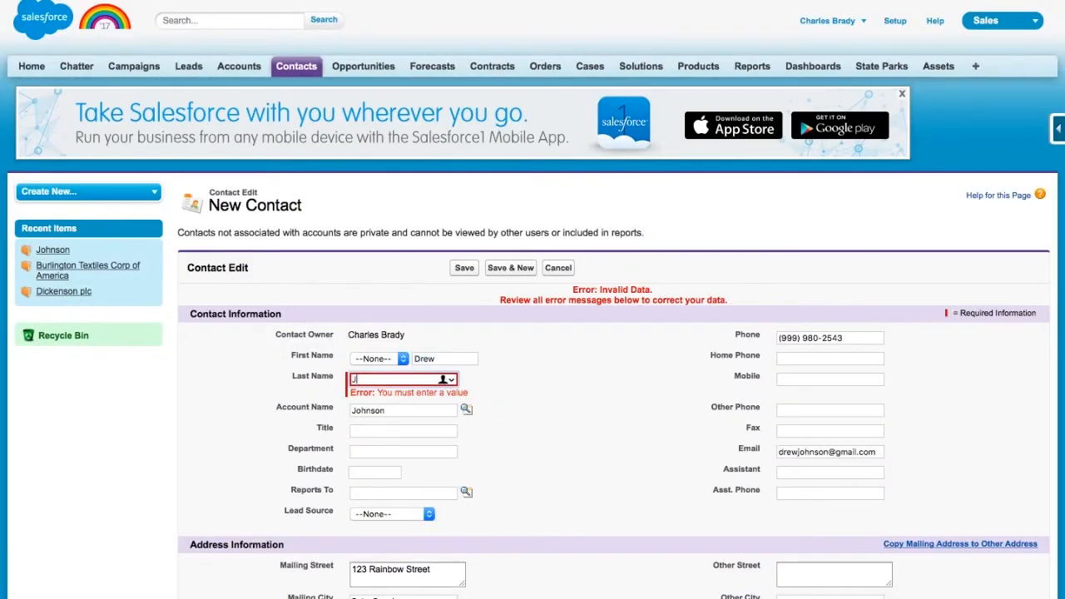
pyautogui.write('ohnson')
pyautogui.press('Tab')
pyautogui.press('BackSpace')
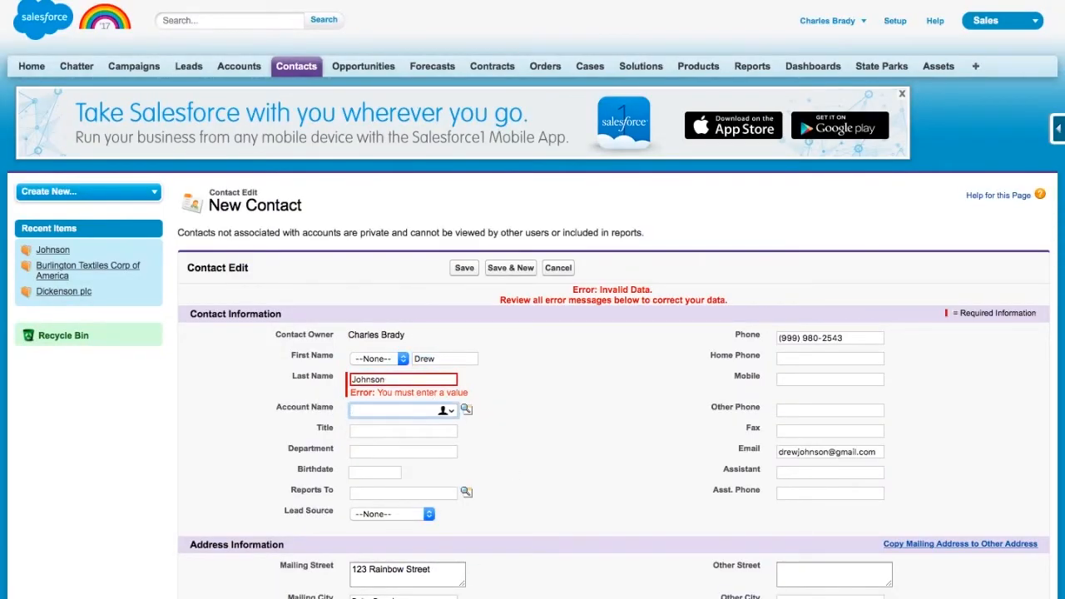
pyautogui.click(466, 409)
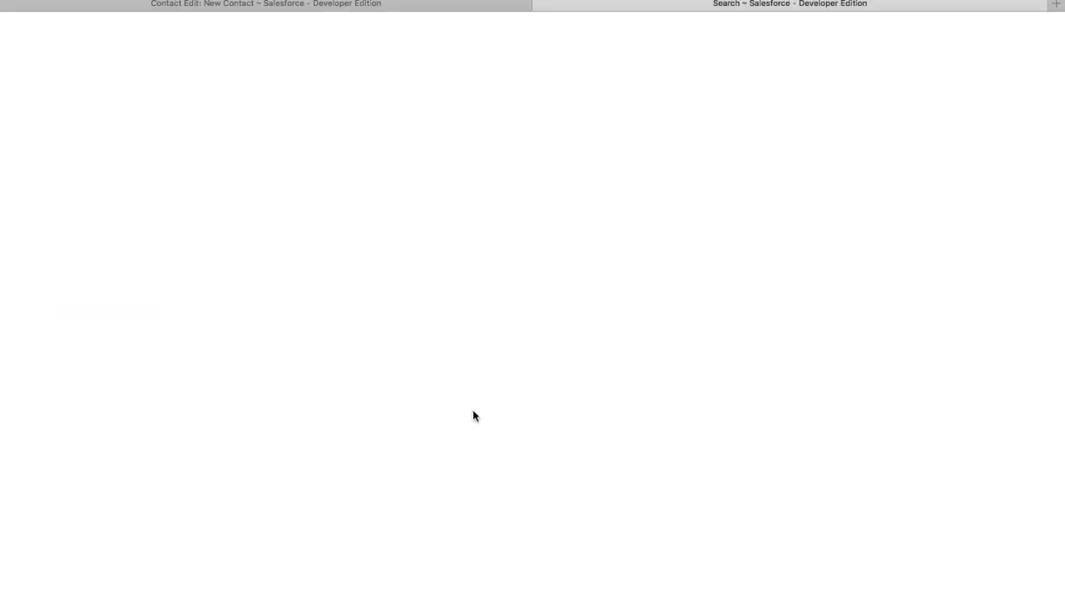
pyautogui.click(41, 191)
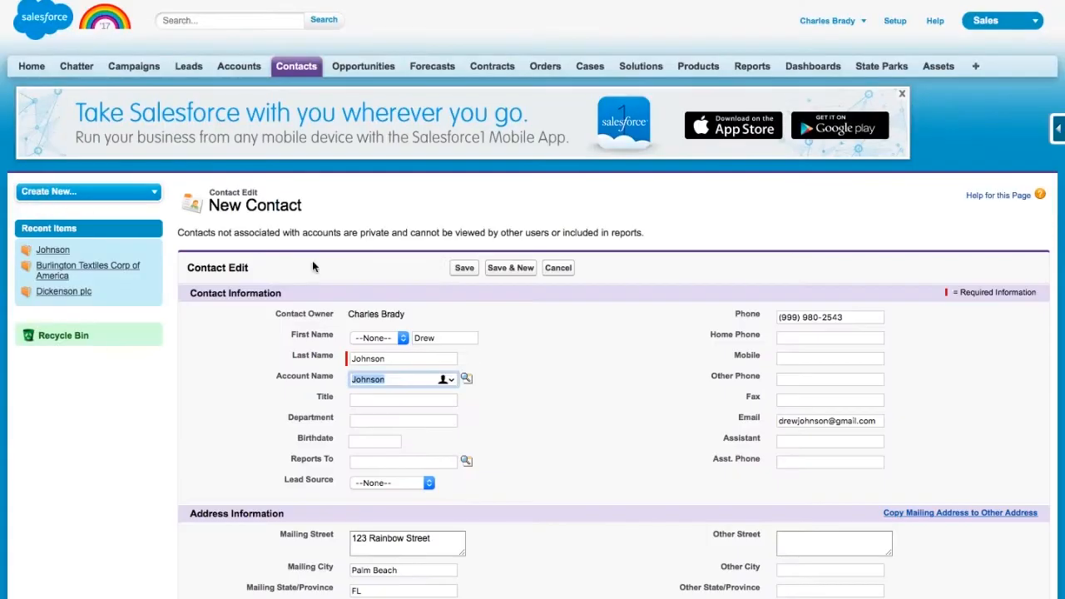
pyautogui.click(468, 270)
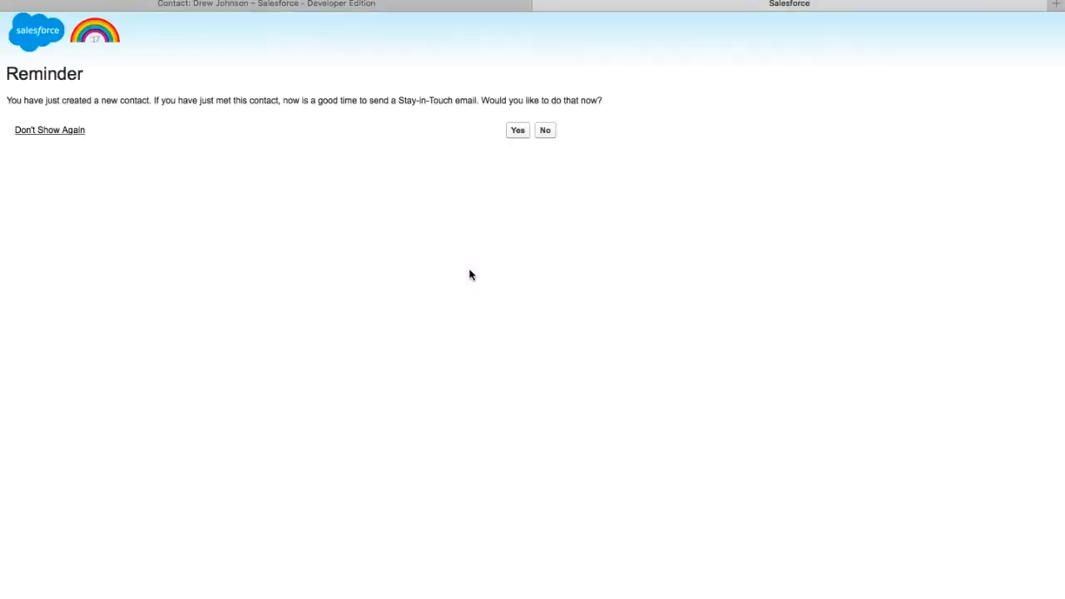
# - Skip the Stay-in-Touch e-mail prompt and return to the Accounts home page
pyautogui.click(545, 130)
pyautogui.scroll(-5, 529, 281)
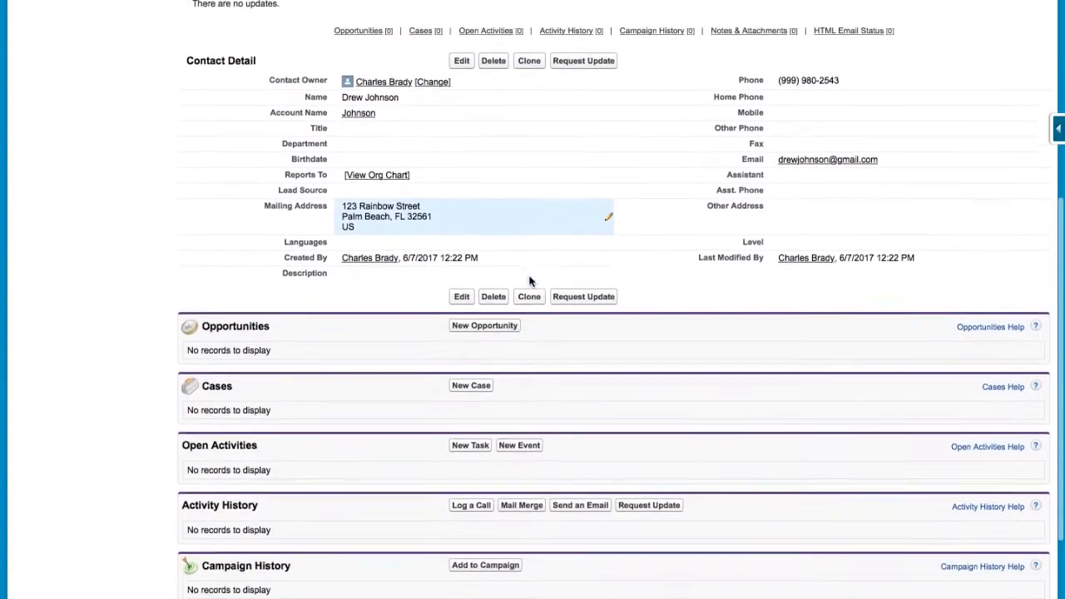
pyautogui.scroll(5, 528, 281)
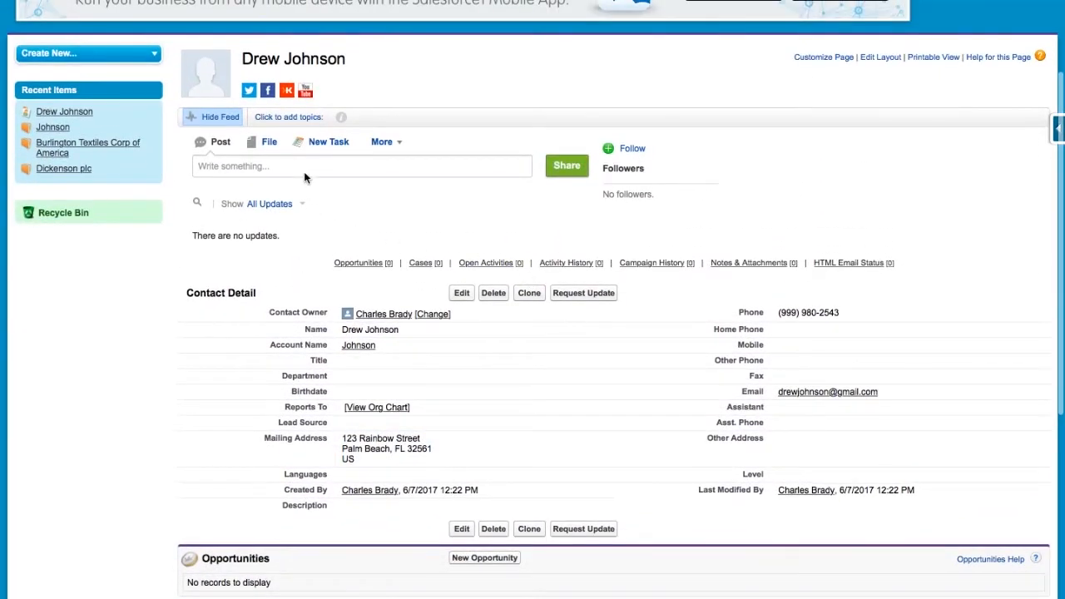
pyautogui.scroll(2, 304, 172)
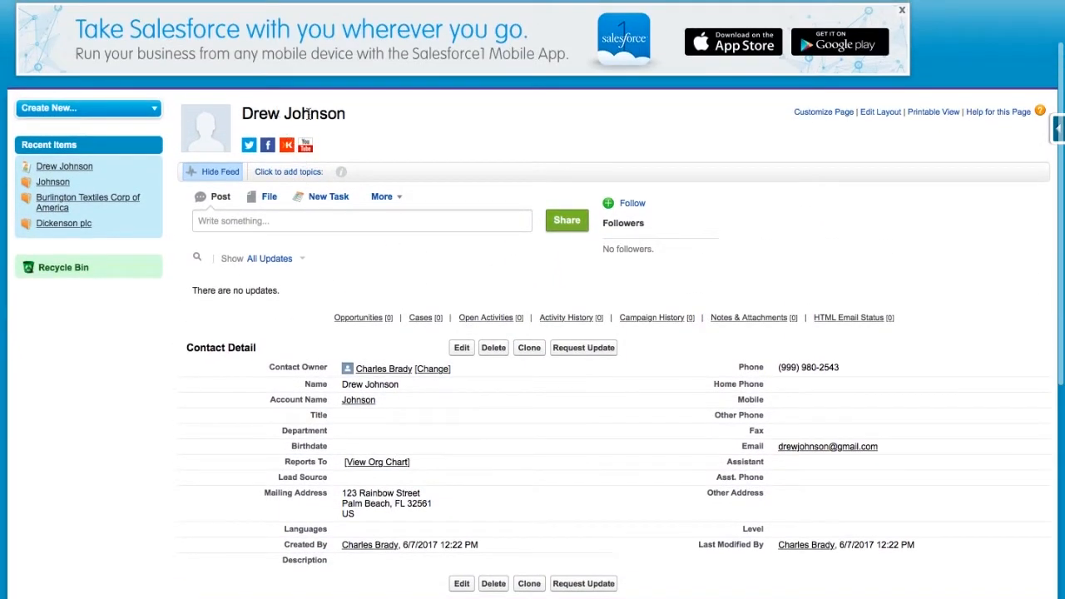
pyautogui.scroll(2, 308, 114)
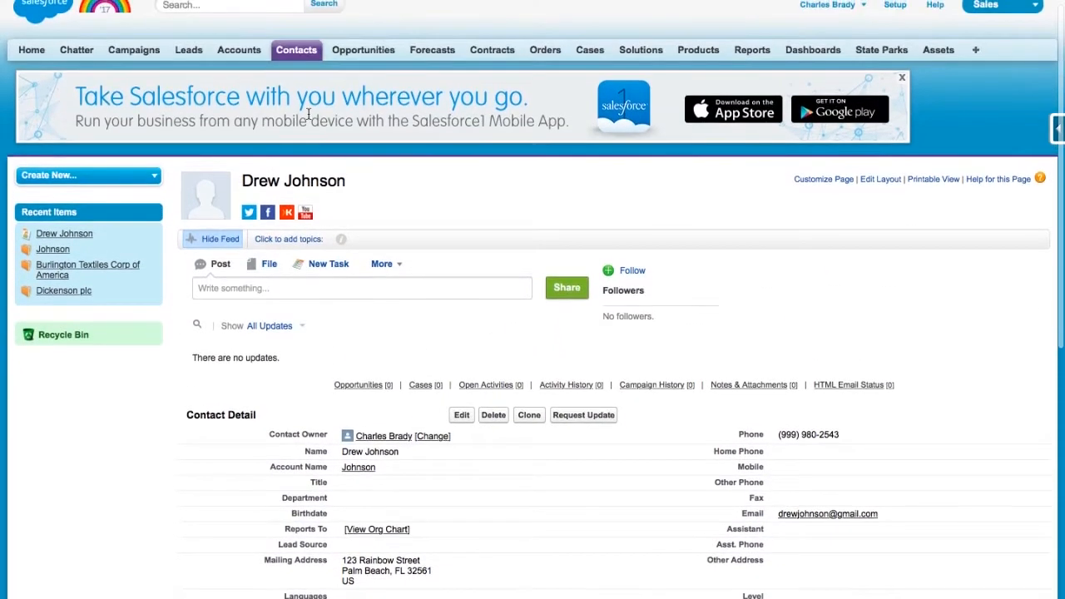
pyautogui.click(247, 51)
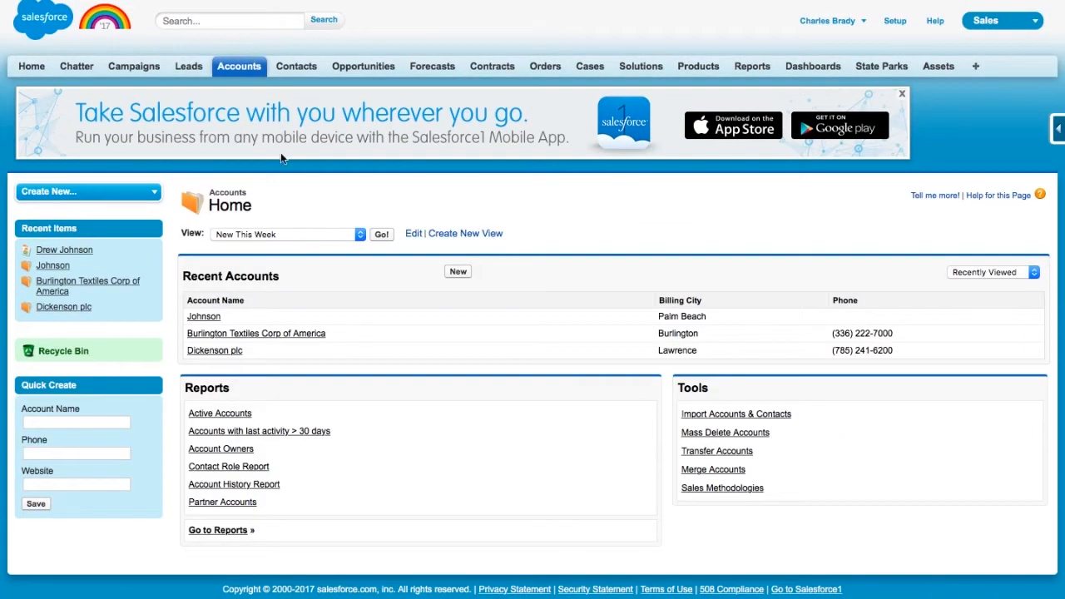
pyautogui.click(215, 318)
pyautogui.scroll(-4, 288, 343)
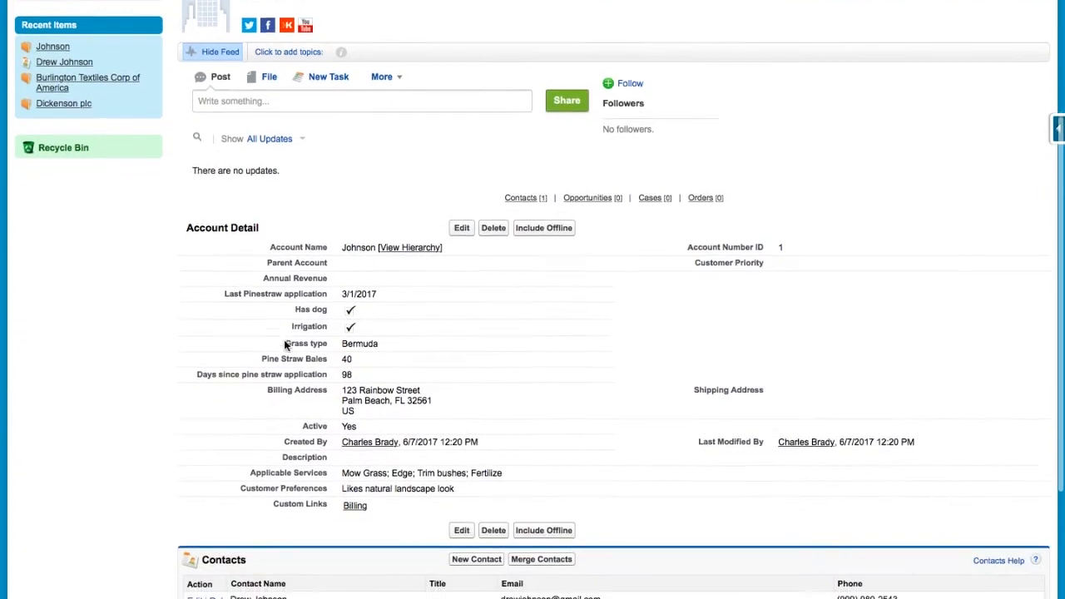
pyautogui.scroll(-2, 287, 345)
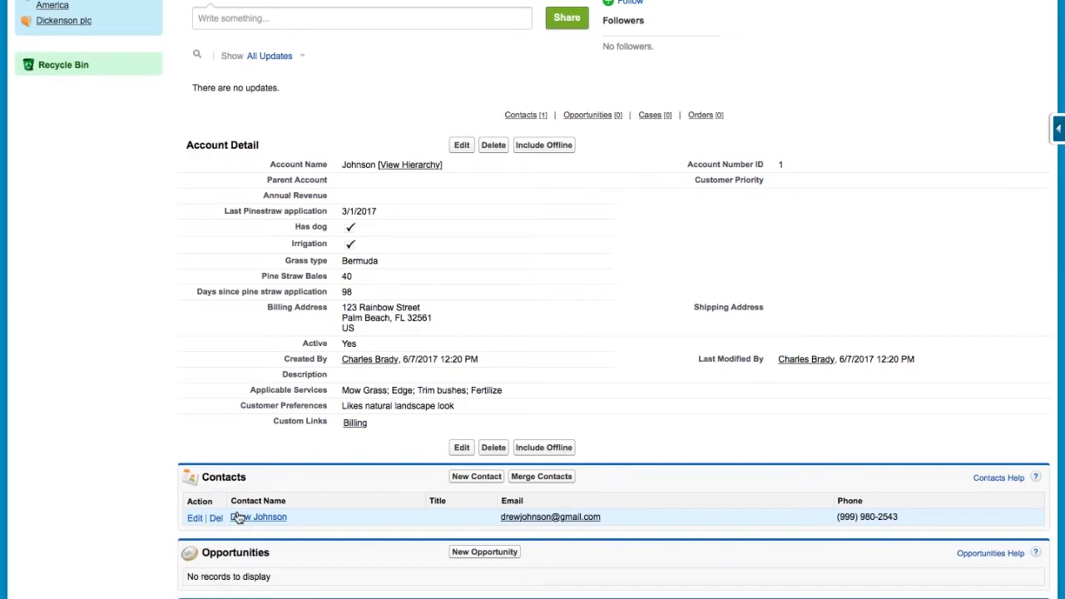
pyautogui.scroll(8, 238, 518)
pyautogui.click(249, 66)
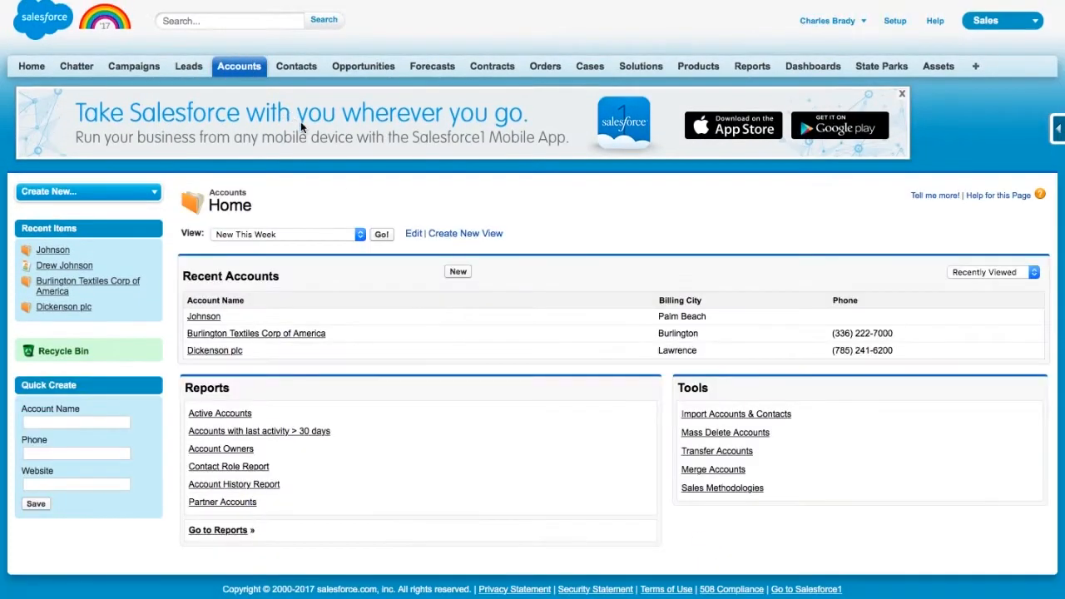
# - Start a Commercial account named Fastburger with Last Pinestraw application on January 2, 2017
pyautogui.click(460, 273)
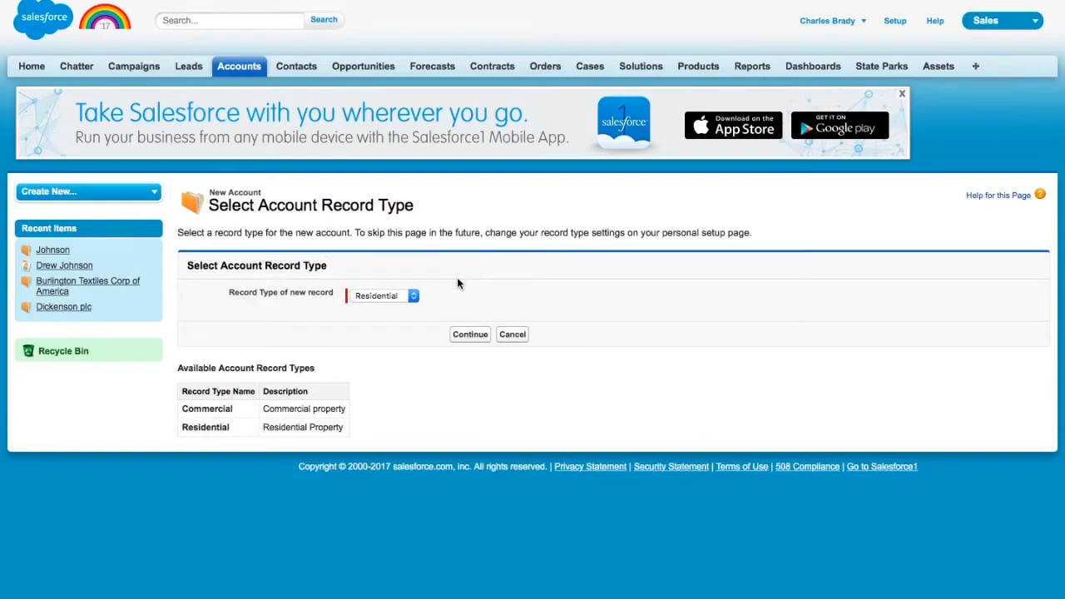
pyautogui.click(414, 296)
pyautogui.click(407, 285)
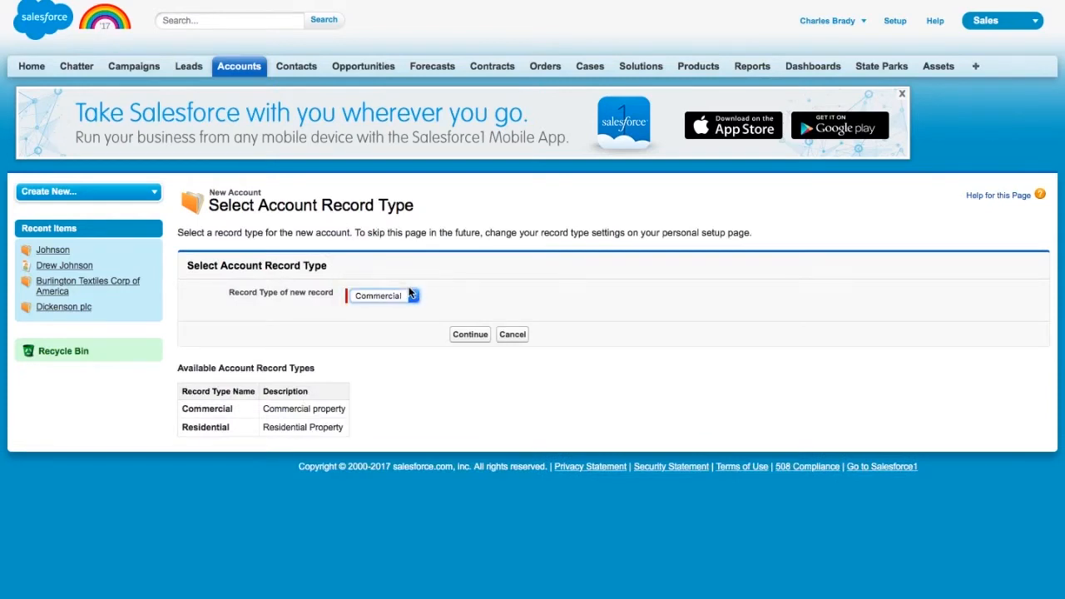
pyautogui.click(463, 335)
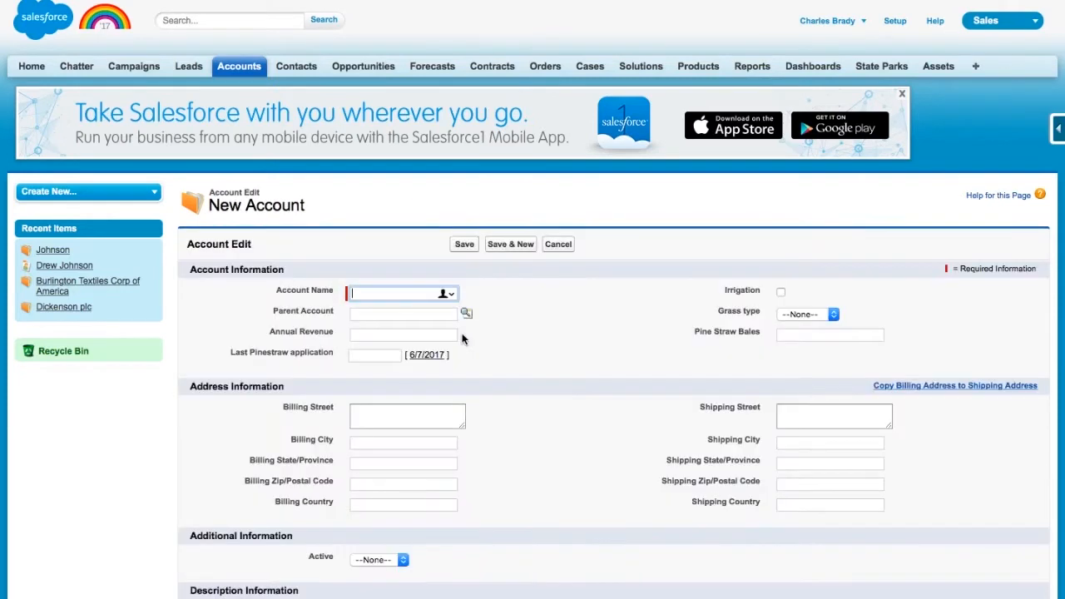
pyautogui.write('Fastburger')
pyautogui.click(369, 350)
pyautogui.click(402, 377)
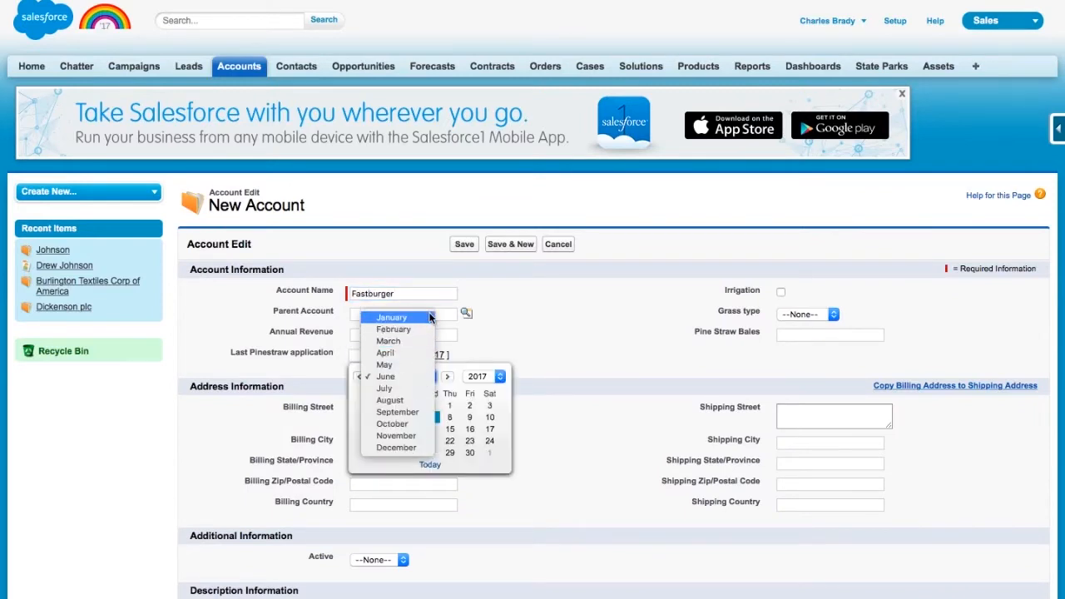
pyautogui.click(391, 311)
pyautogui.click(388, 407)
# - Check Irrigation, set Grass type to Bermuda, enter 20 pine straw bales, and set Active to Yes
pyautogui.click(780, 292)
pyautogui.click(807, 314)
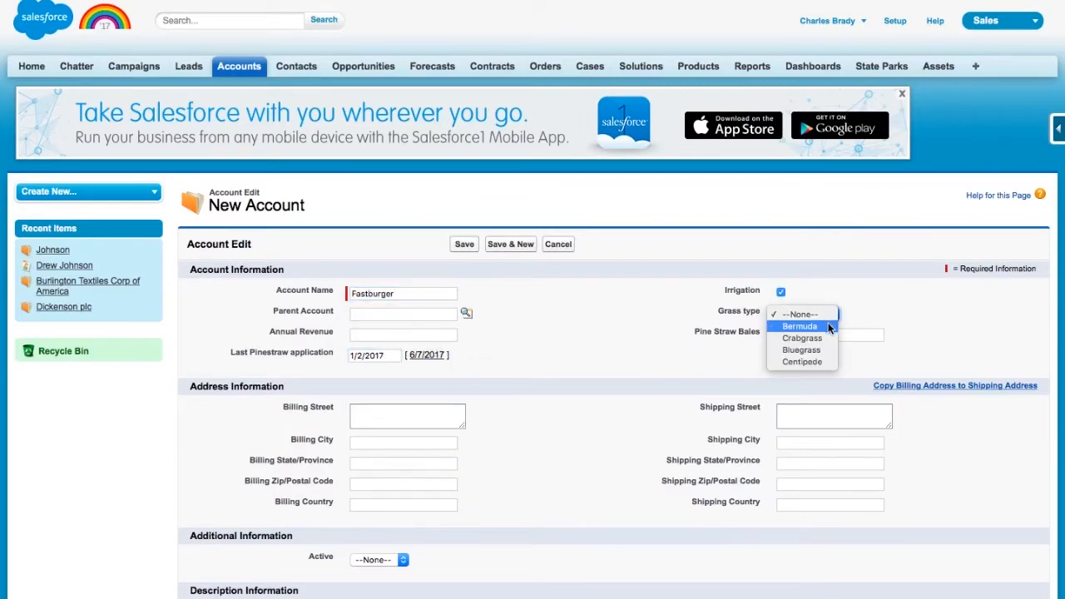
pyautogui.click(800, 326)
pyautogui.click(822, 335)
pyautogui.write('20')
pyautogui.scroll(-3, 592, 426)
pyautogui.click(384, 400)
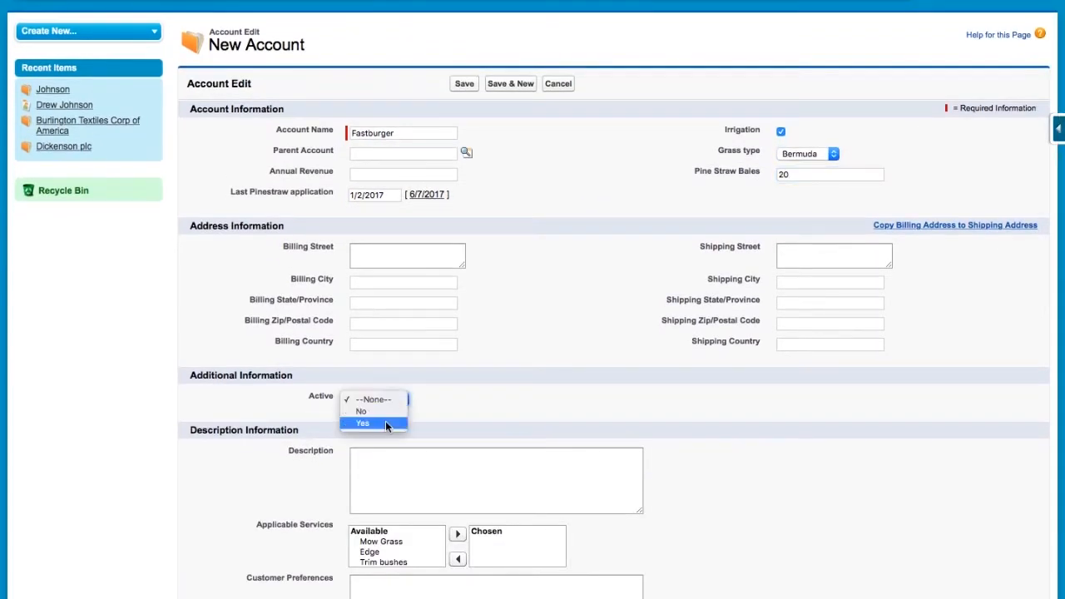
pyautogui.click(386, 421)
# - Enter the account's shipping street, city, state, zip code and country
pyautogui.click(796, 252)
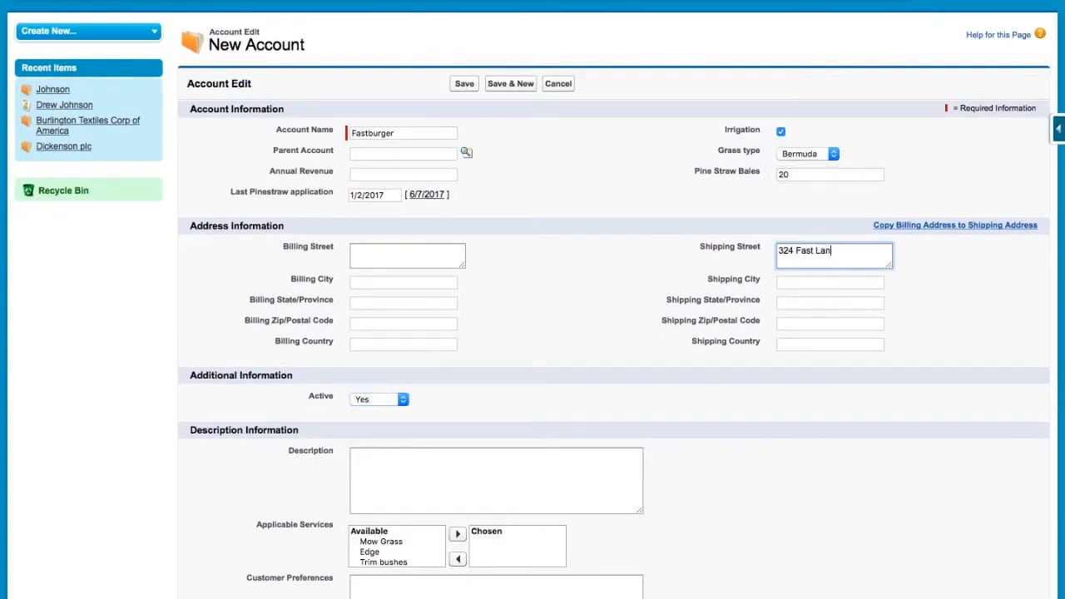
pyautogui.press('Tab')
pyautogui.press('Tab')
pyautogui.press('Tab')
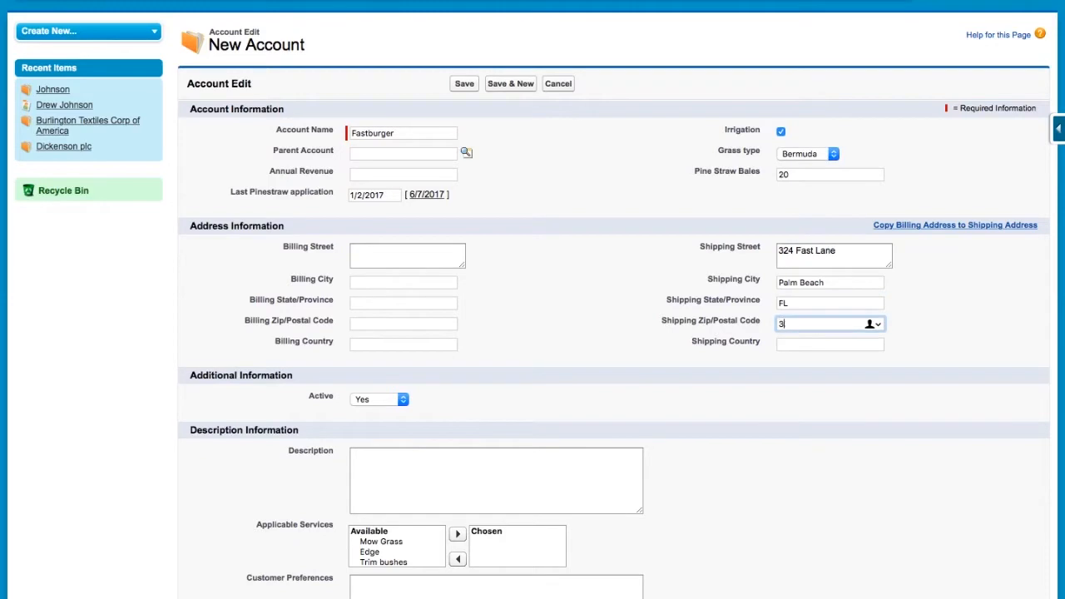
pyautogui.press('Tab')
# - Add Mow Grass and Trim bushes to the chosen services and save the account
pyautogui.scroll(-2, 532, 333)
pyautogui.click(382, 459)
pyautogui.click(457, 452)
pyautogui.click(383, 469)
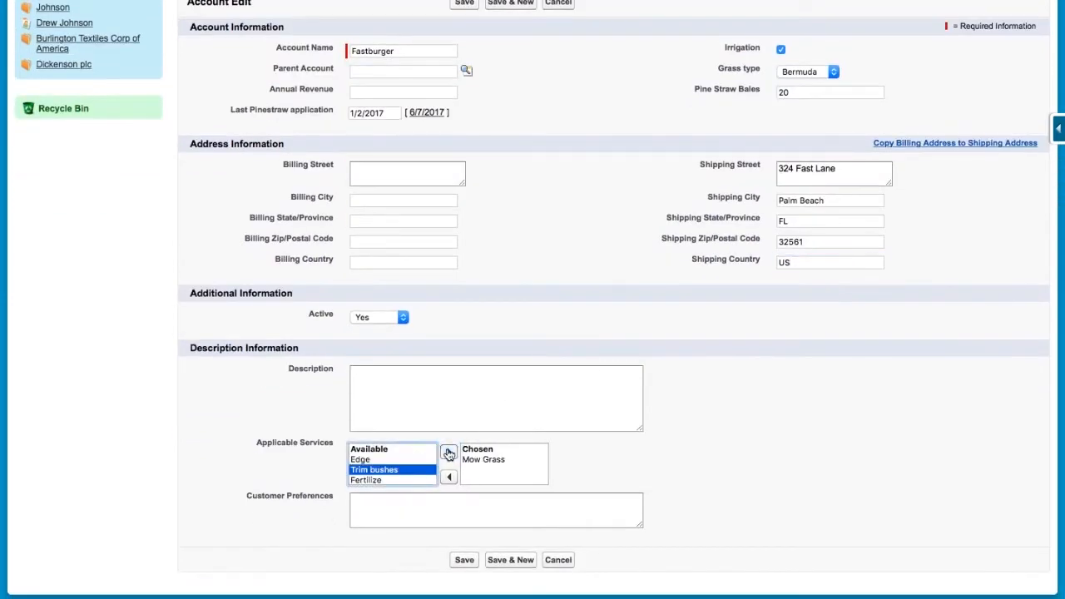
pyautogui.click(449, 452)
pyautogui.click(466, 563)
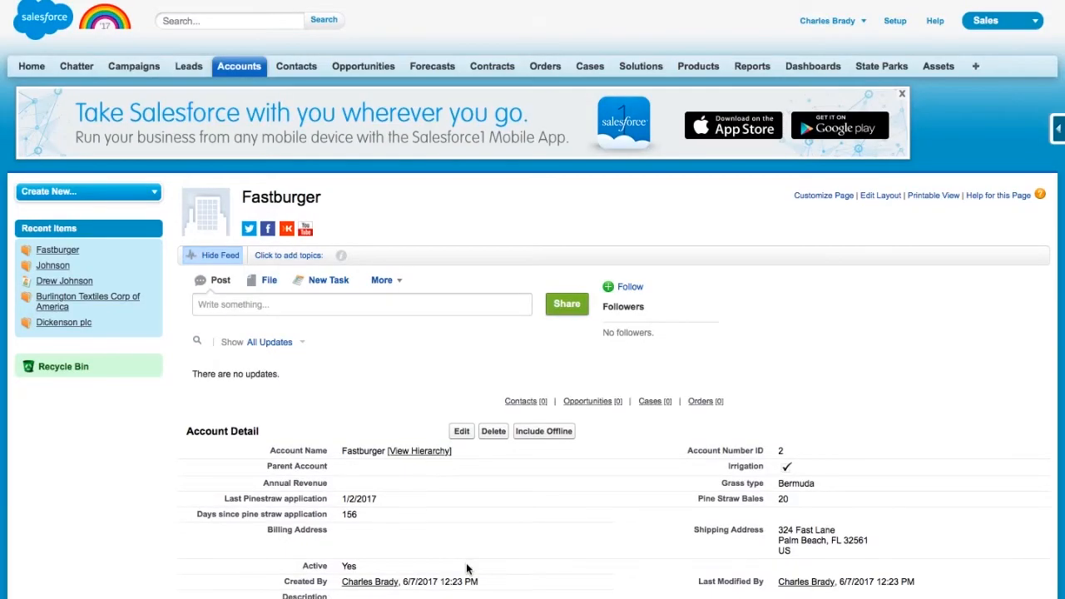
# - Look over the Fastburger account detail, then return to the Accounts home page
pyautogui.scroll(-3, 466, 568)
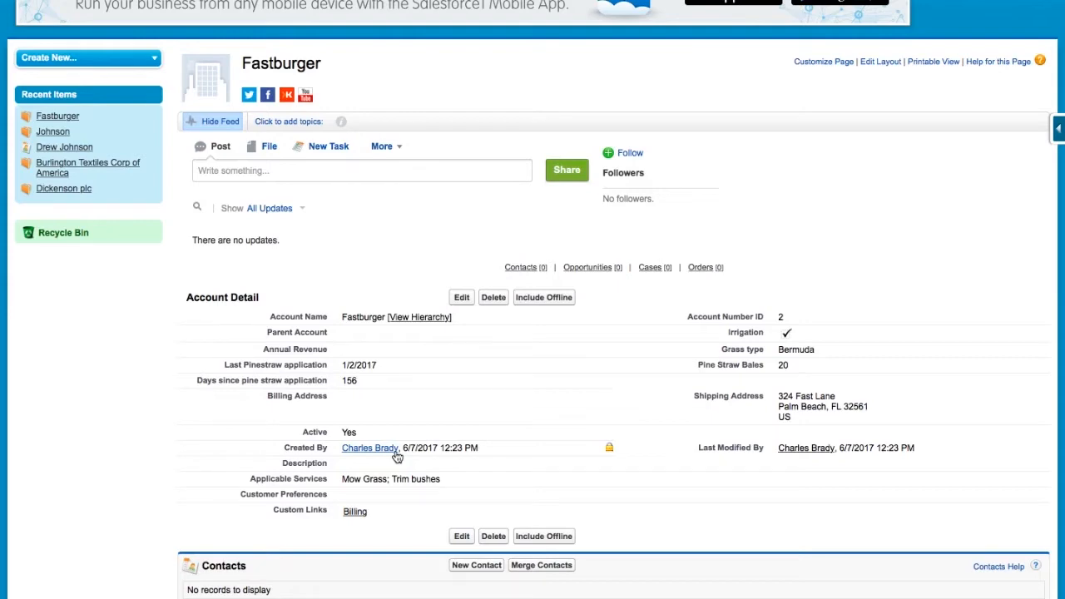
pyautogui.scroll(3, 398, 457)
pyautogui.click(250, 66)
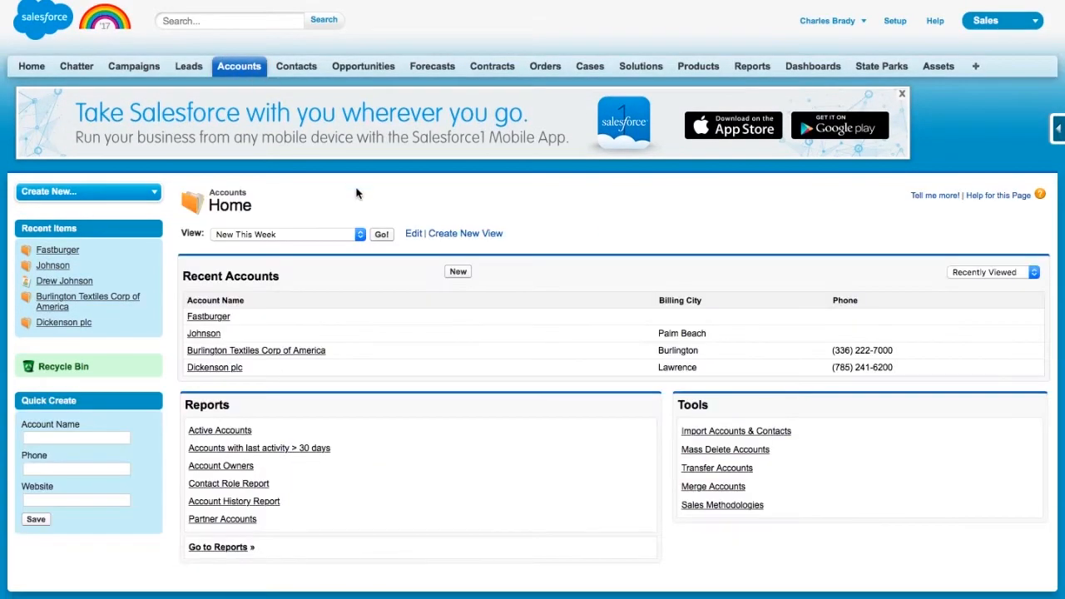
# - Show the New This Week accounts list, then start creating a new accounts list view
pyautogui.click(361, 234)
pyautogui.click(388, 211)
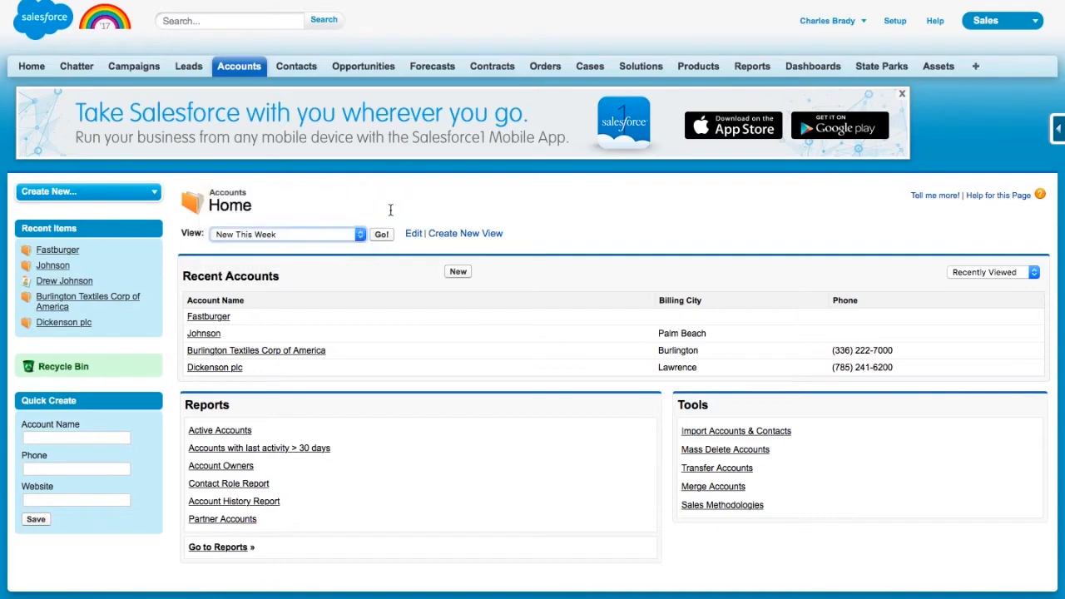
pyautogui.click(381, 235)
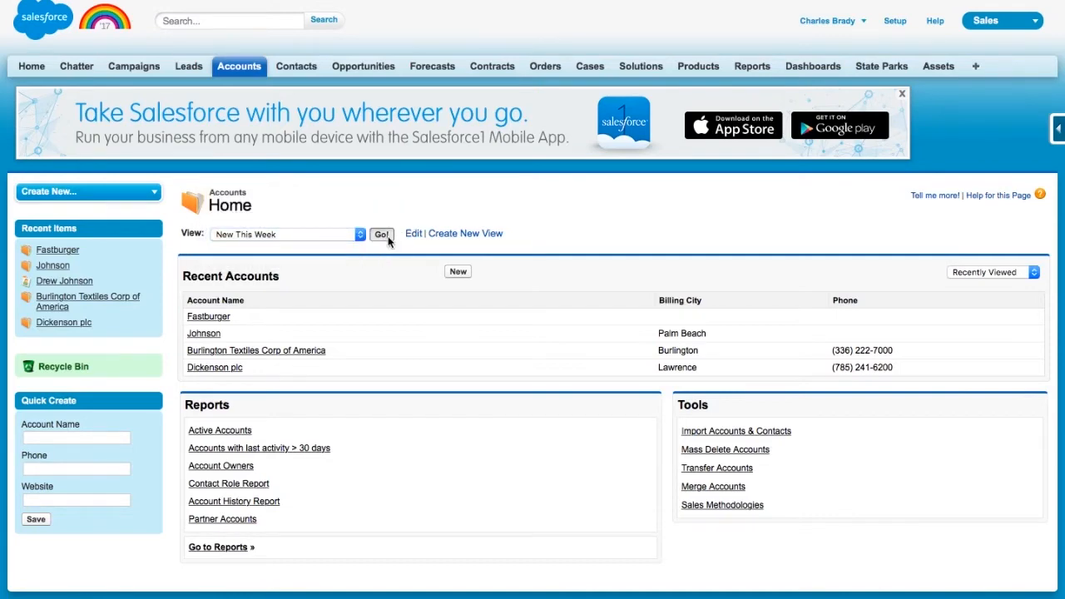
pyautogui.click(360, 192)
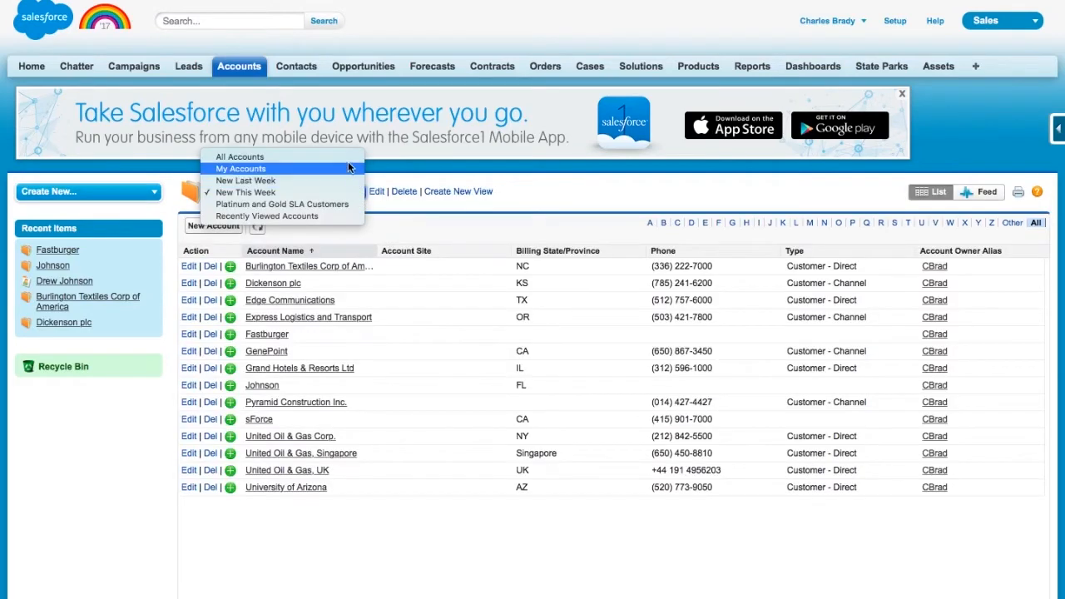
pyautogui.click(450, 189)
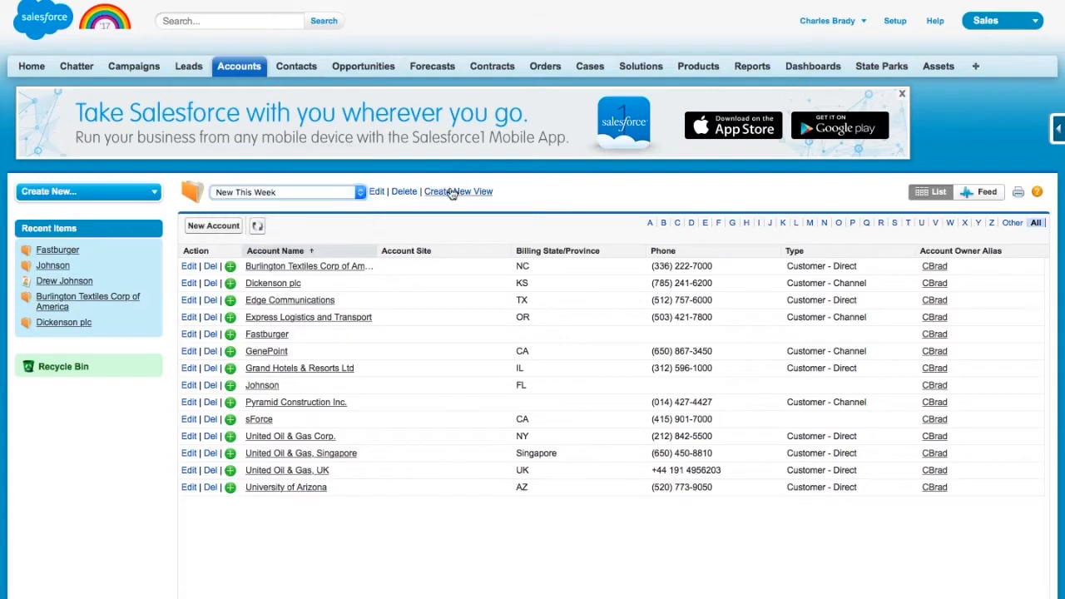
pyautogui.click(453, 191)
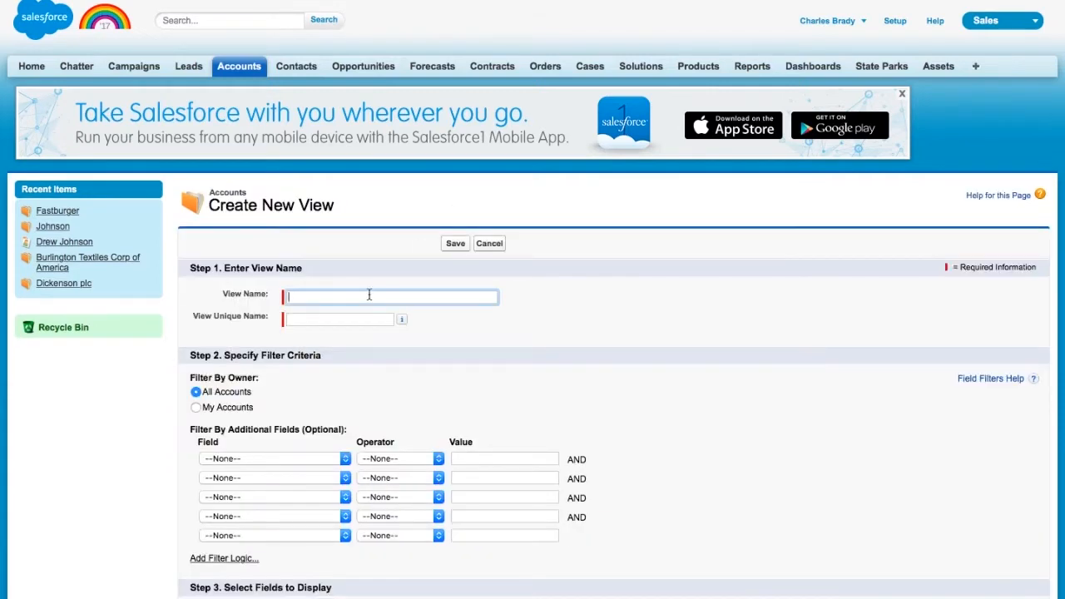
# - Name the view Commercial Accounts and filter it to Account Record Type Commercial
pyautogui.write('Co')
pyautogui.write('mmercial accou')
pyautogui.write('counts')
pyautogui.press('Tab')
pyautogui.scroll(-3, 380, 333)
pyautogui.click(345, 360)
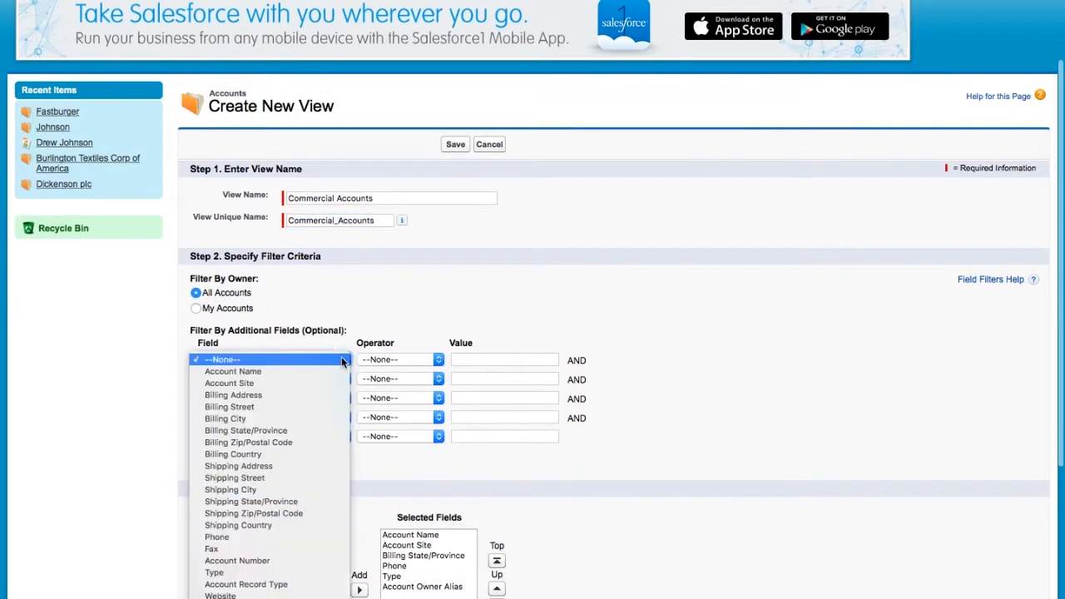
pyautogui.click(296, 582)
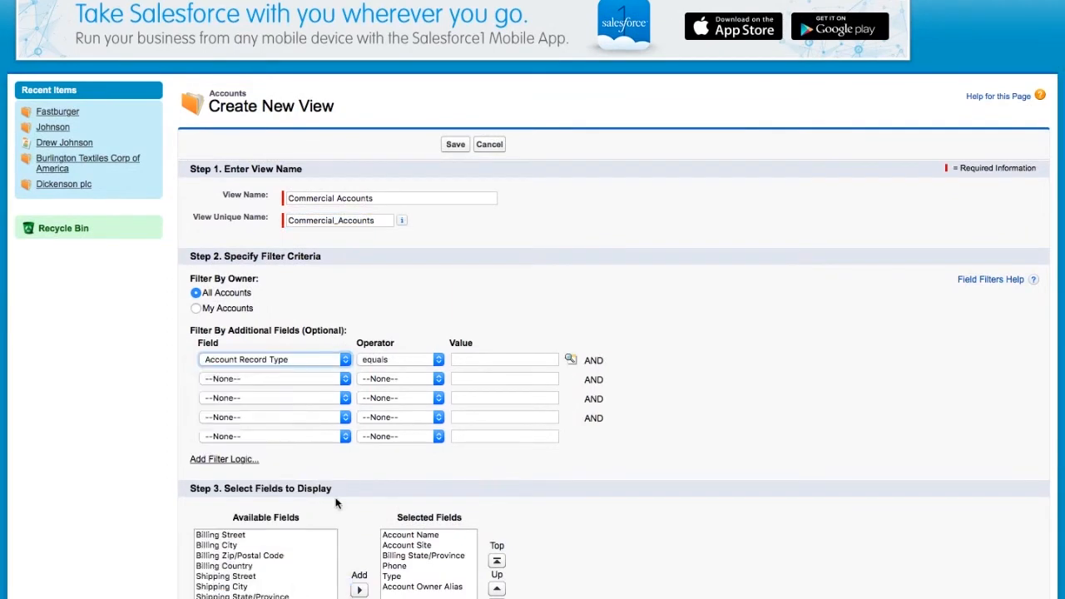
pyautogui.click(570, 359)
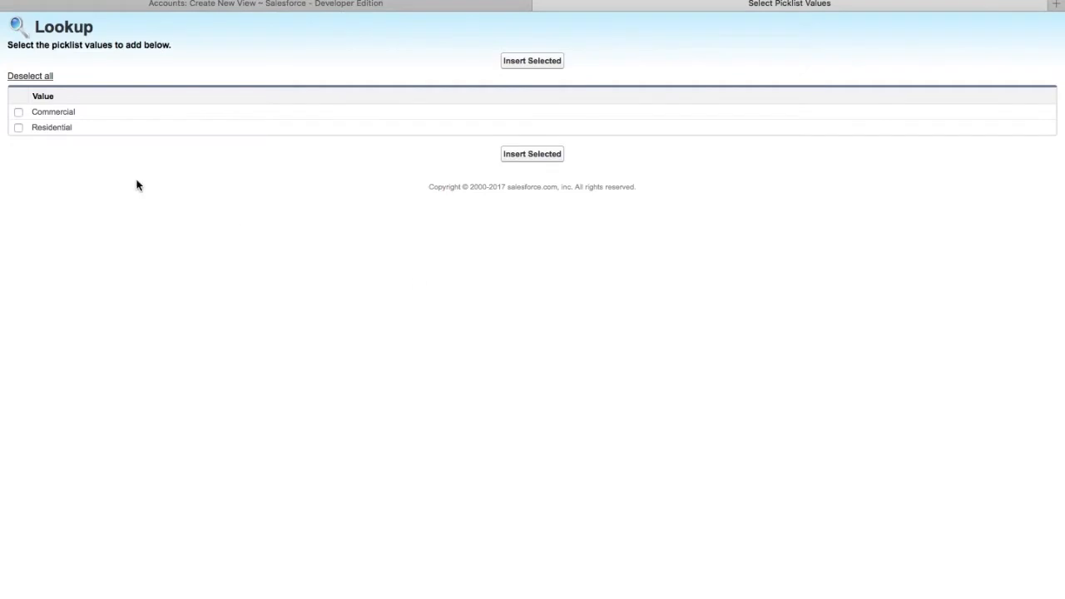
pyautogui.click(18, 111)
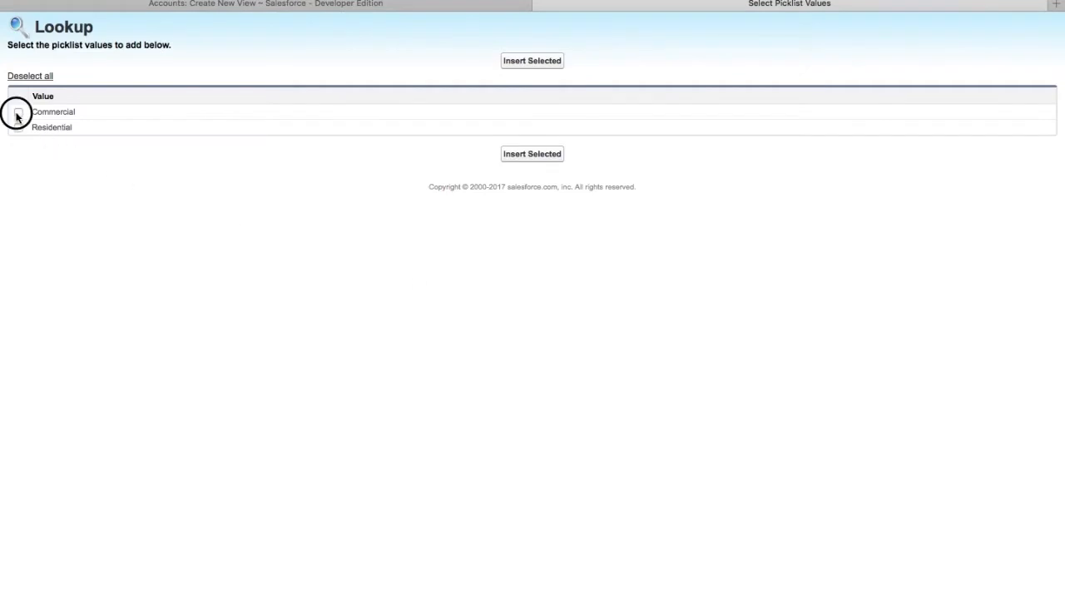
pyautogui.click(530, 153)
# - Replace Account Site, Phone, Type and Owner Alias columns with Grass type, Last Pinestraw application, Pine Straw Bales
pyautogui.scroll(-3, 449, 312)
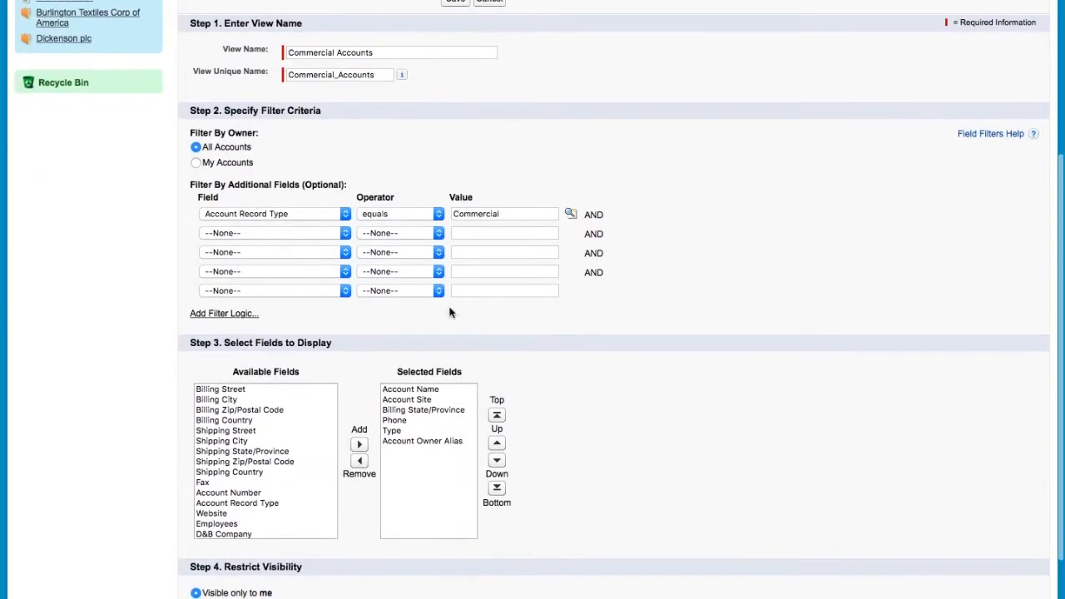
pyautogui.doubleClick(421, 401)
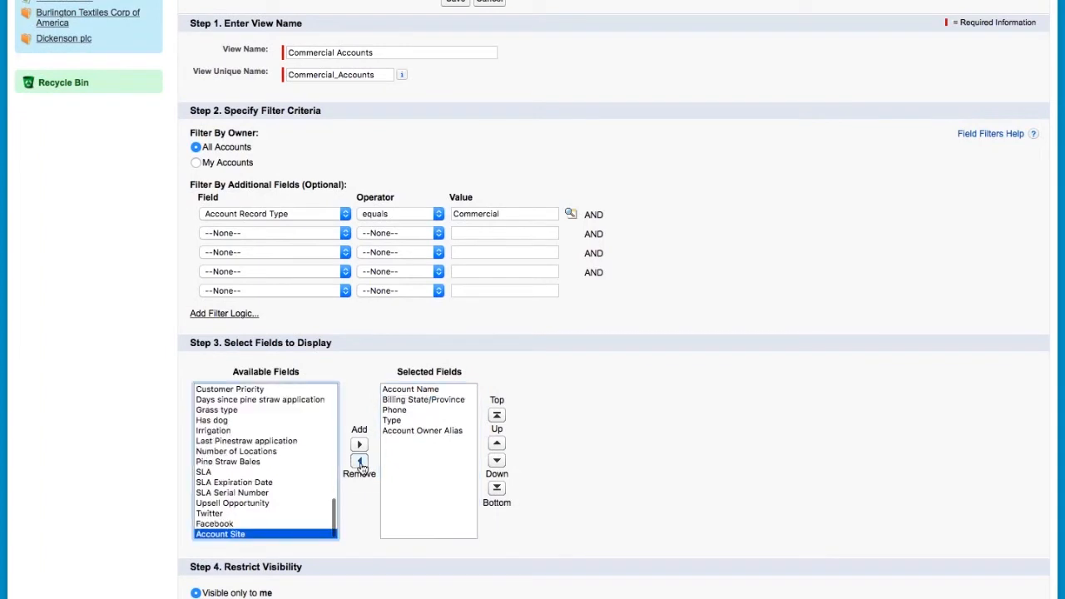
pyautogui.doubleClick(423, 409)
pyautogui.doubleClick(423, 409)
pyautogui.doubleClick(429, 409)
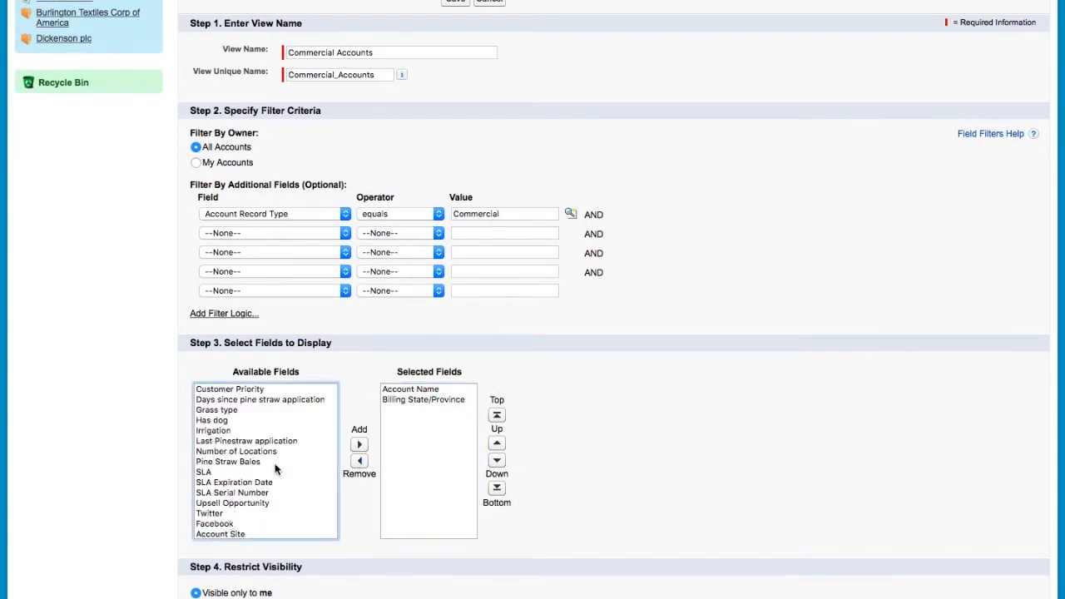
pyautogui.doubleClick(266, 409)
pyautogui.scroll(-1, 278, 407)
pyautogui.click(250, 410)
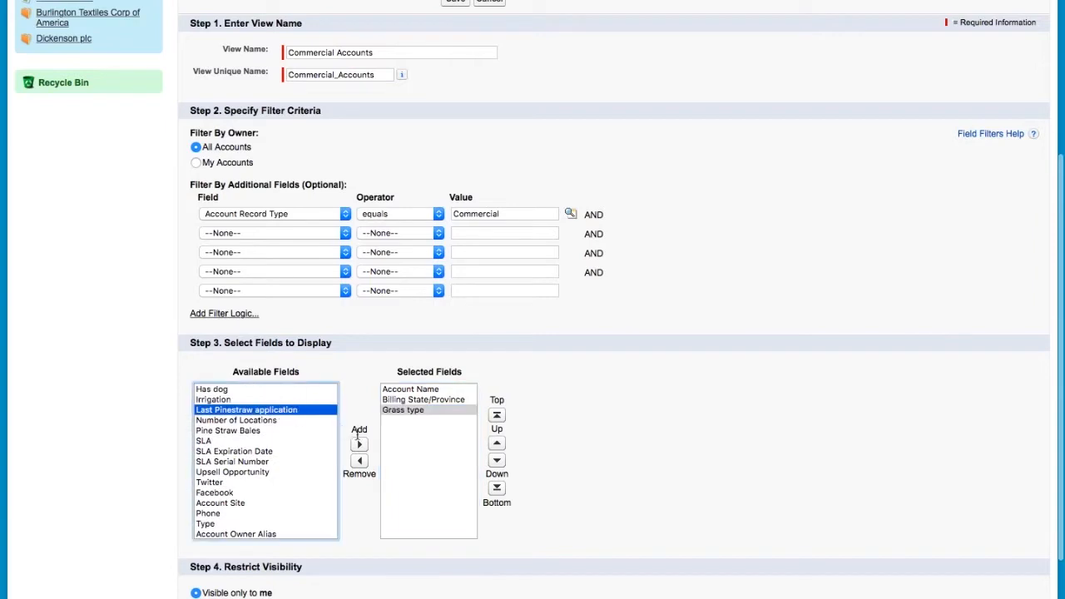
pyautogui.click(359, 445)
pyautogui.click(228, 420)
pyautogui.click(359, 445)
# - Make the view visible to all users and save it
pyautogui.scroll(-3, 361, 449)
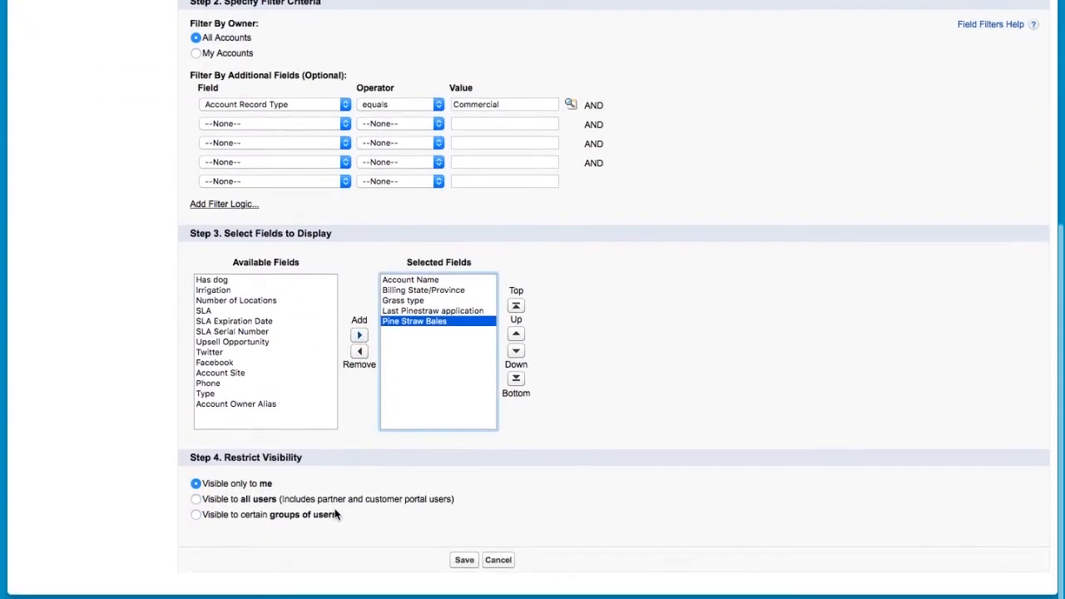
pyautogui.click(196, 498)
pyautogui.click(464, 559)
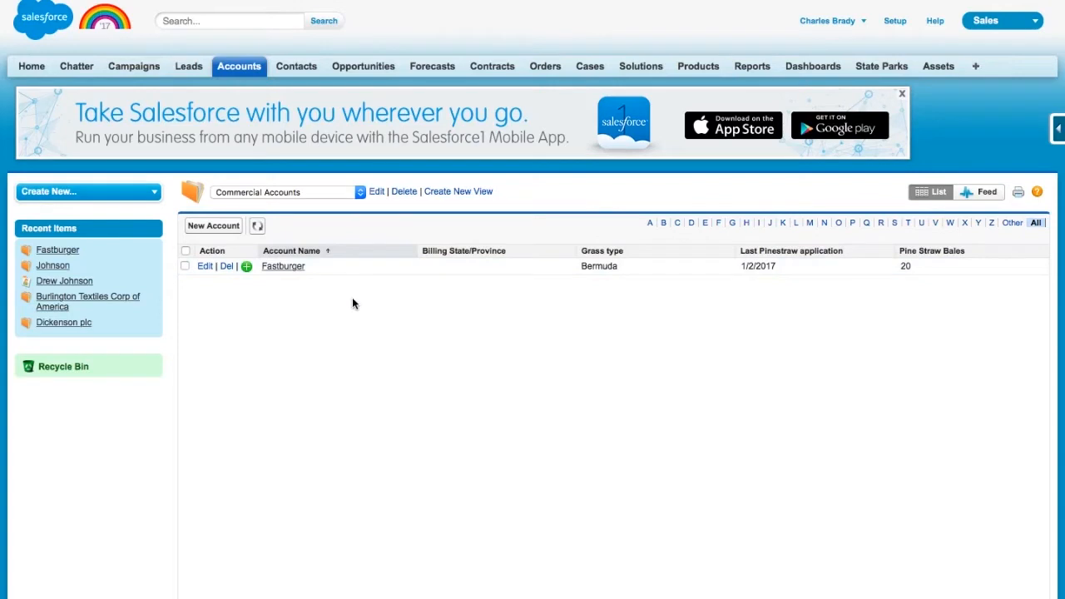
# - Glance at the account views without switching, then go to the State Parks home page
pyautogui.click(361, 192)
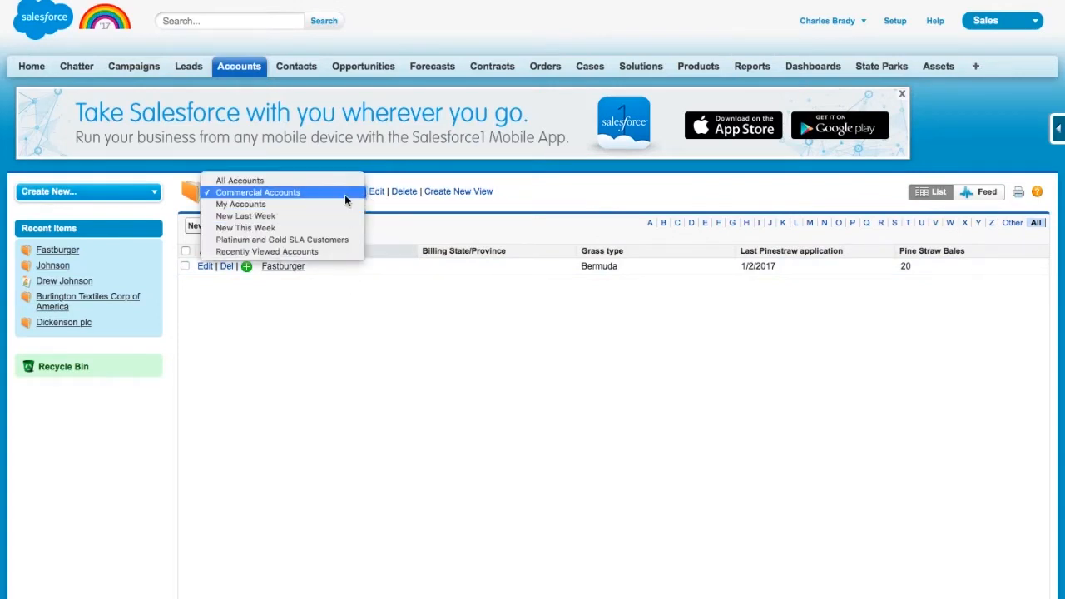
pyautogui.click(447, 204)
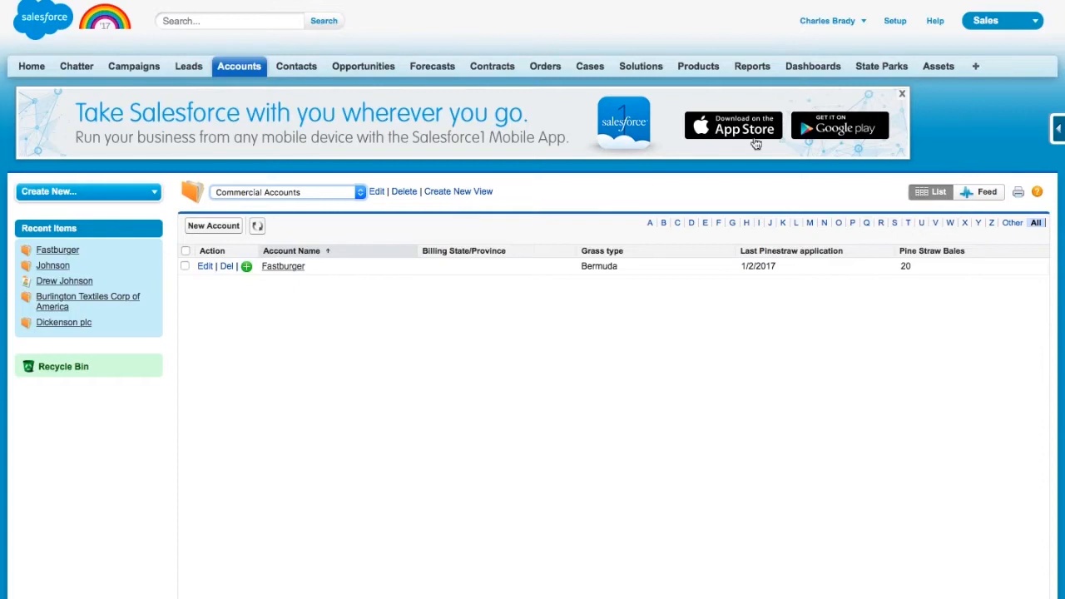
pyautogui.click(887, 70)
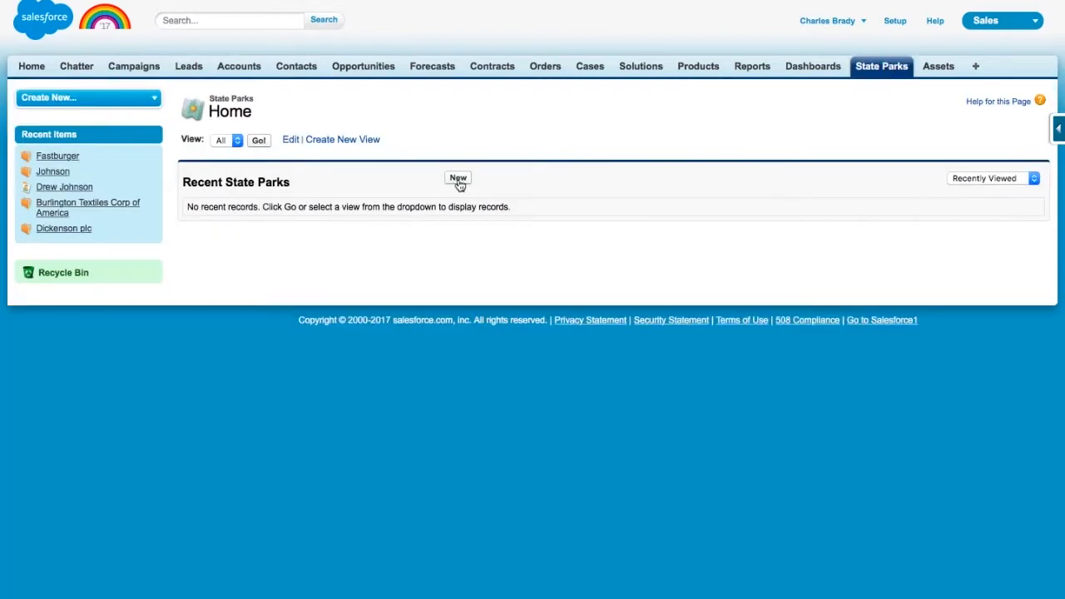
# - Create a new state park named Good Lake
pyautogui.click(458, 178)
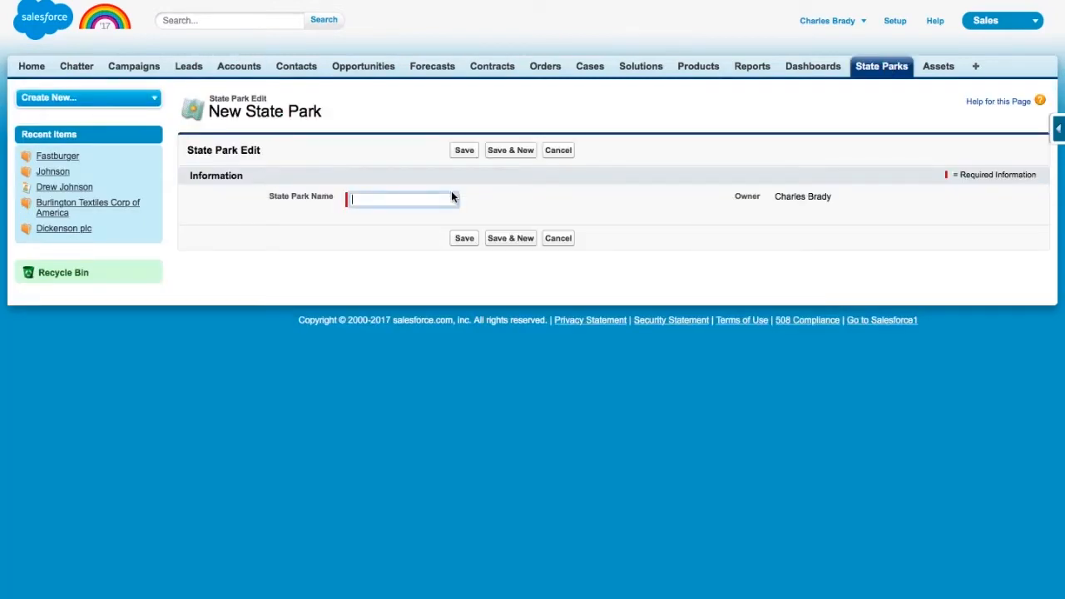
pyautogui.write('Good Lake')
pyautogui.click(465, 239)
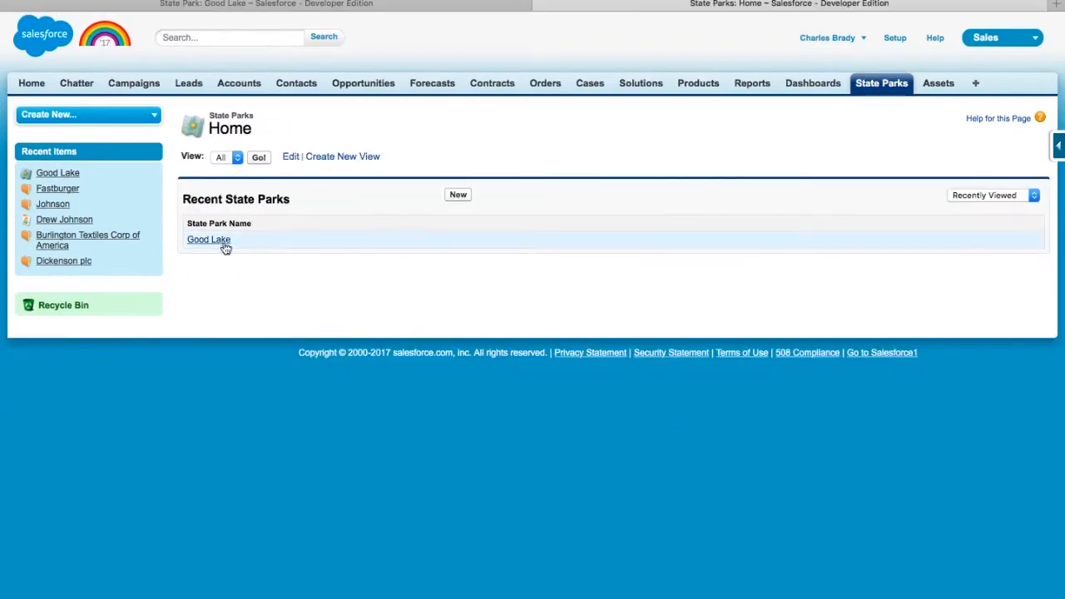
# - Set Good Lake's Number of Trails to 21, save it, and go to Setup
pyautogui.click(222, 242)
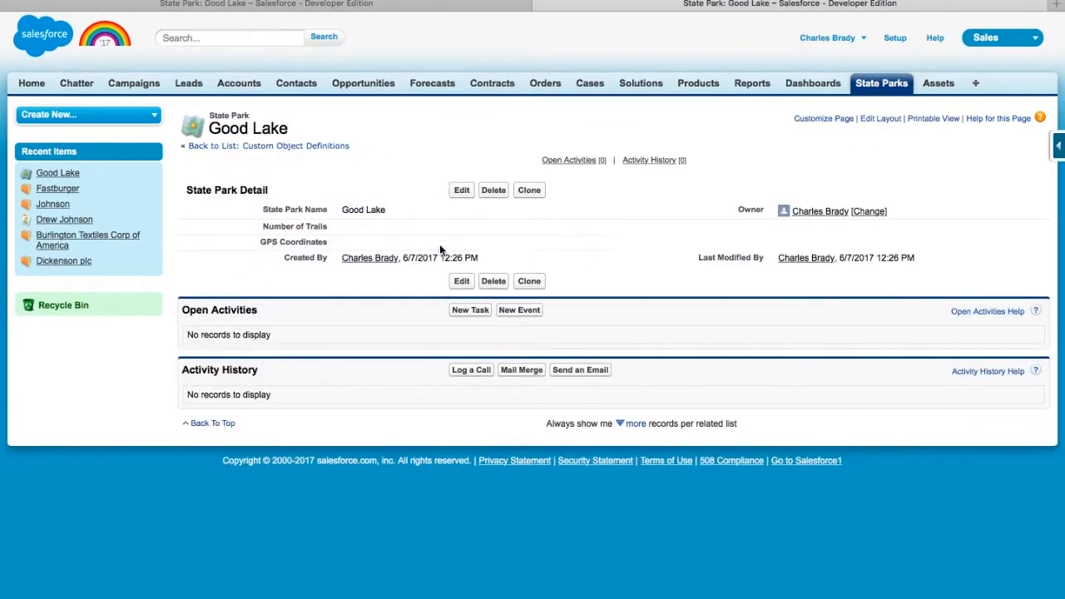
pyautogui.doubleClick(547, 228)
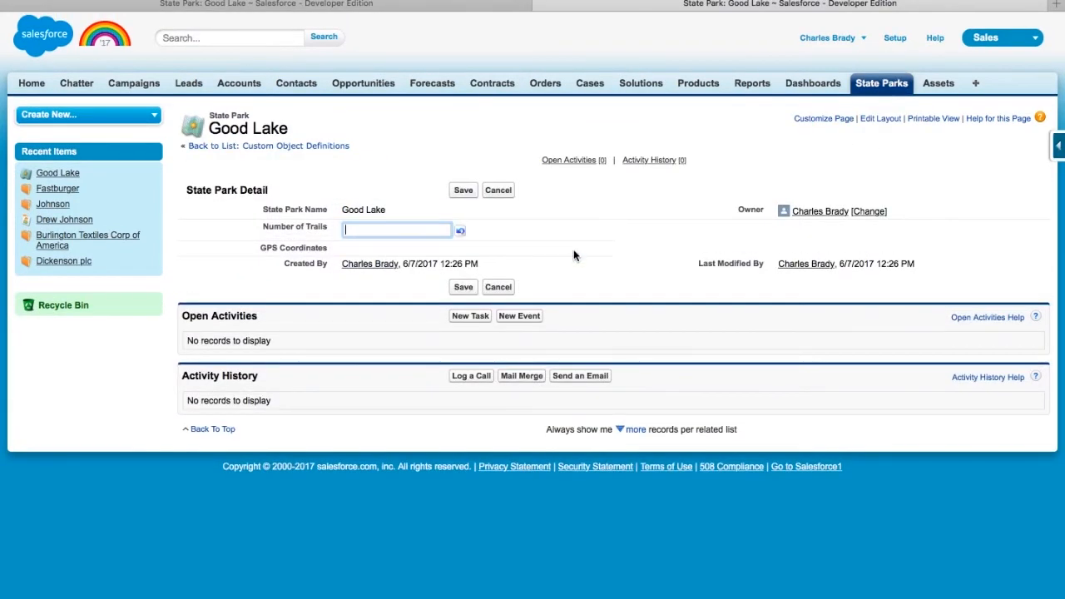
pyautogui.write('21')
pyautogui.press('Return')
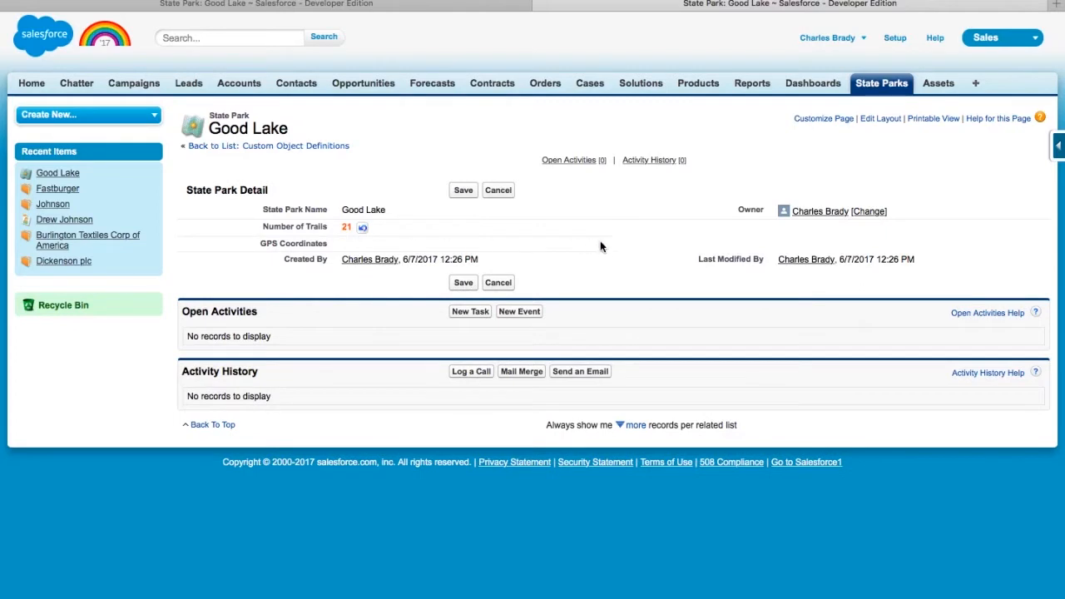
pyautogui.click(462, 283)
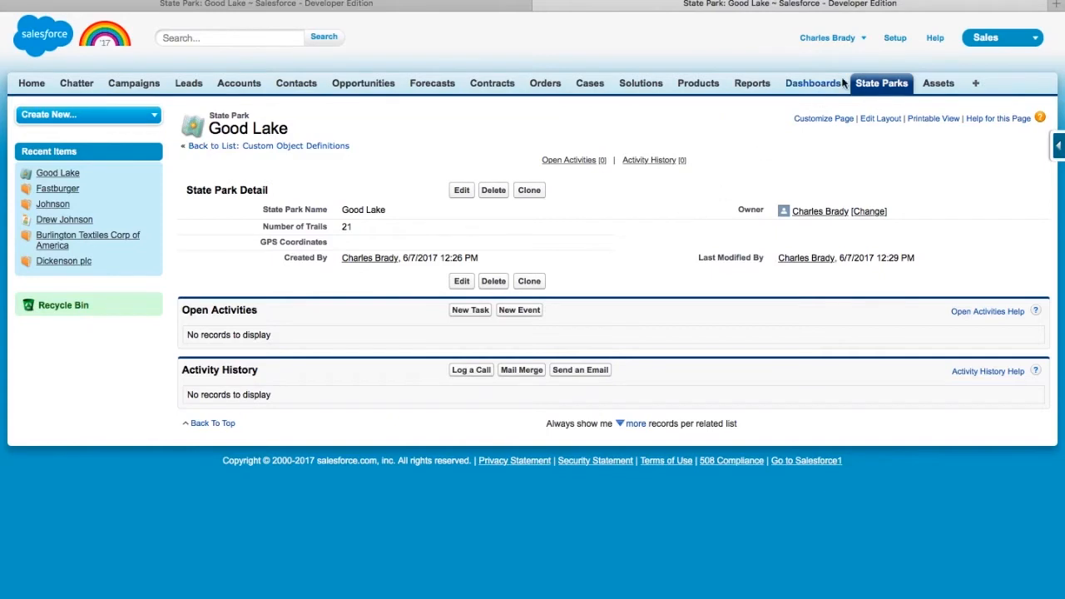
pyautogui.click(889, 39)
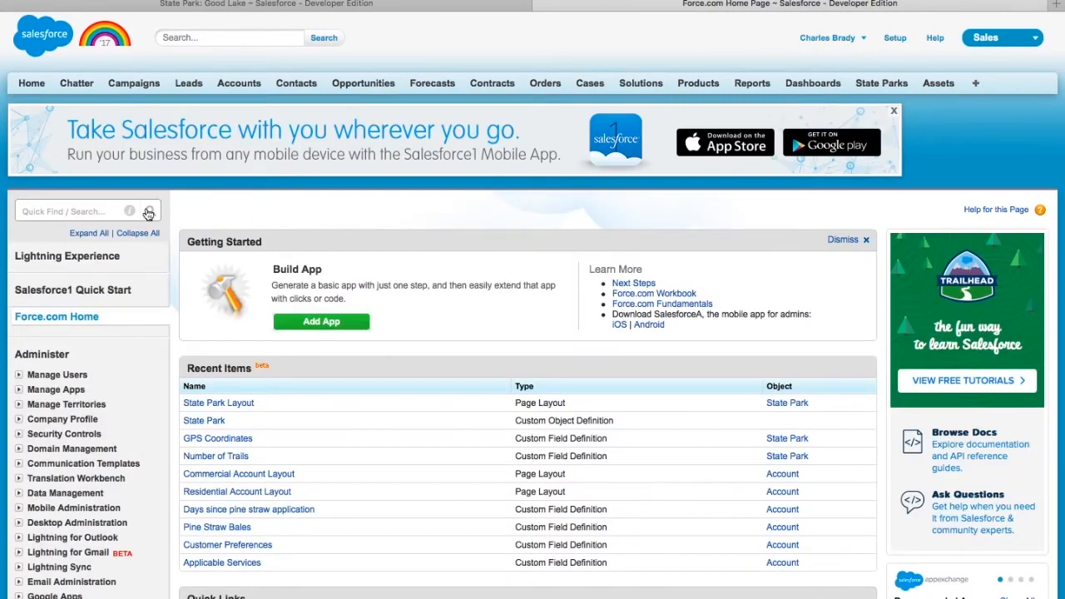
# - Start a new custom object labelled Trail with plural label Trails
pyautogui.click(86, 212)
pyautogui.write('objec')
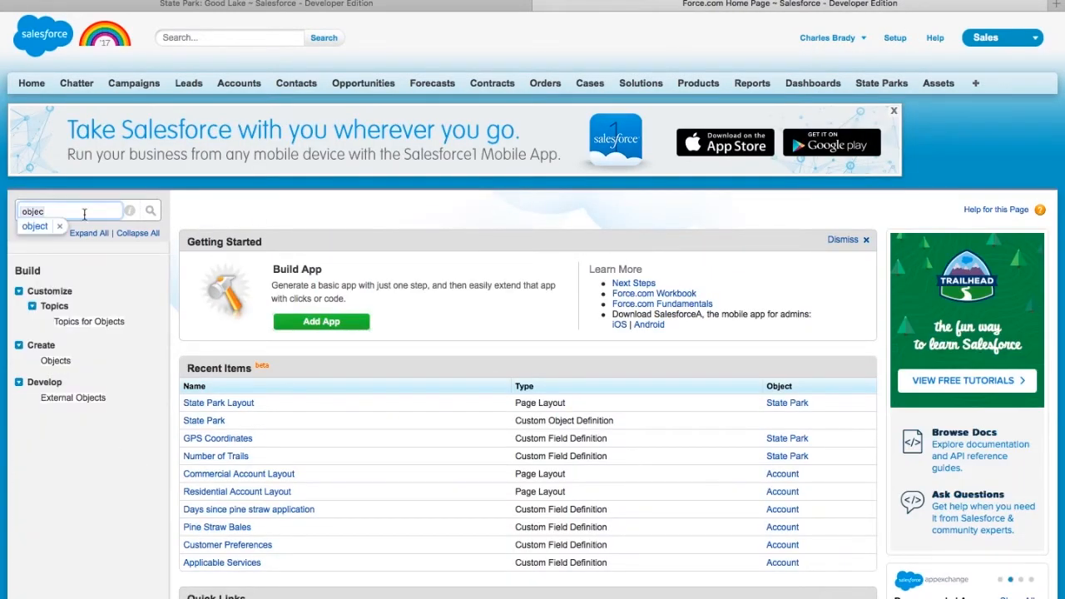
pyautogui.click(53, 361)
pyautogui.click(484, 319)
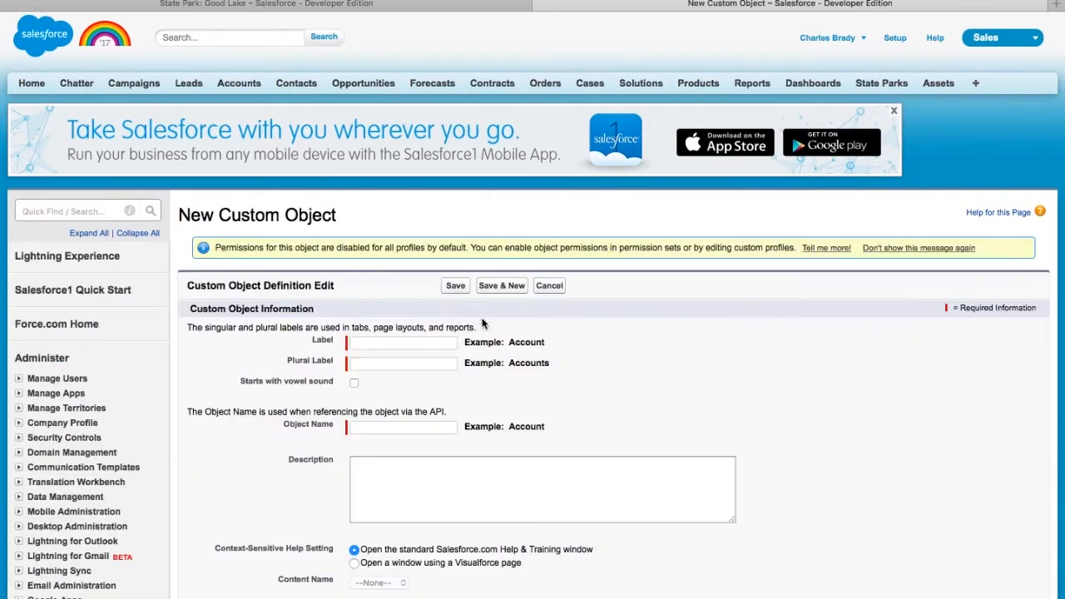
pyautogui.click(439, 343)
pyautogui.write('Trail')
pyautogui.press('Tab')
pyautogui.write('T')
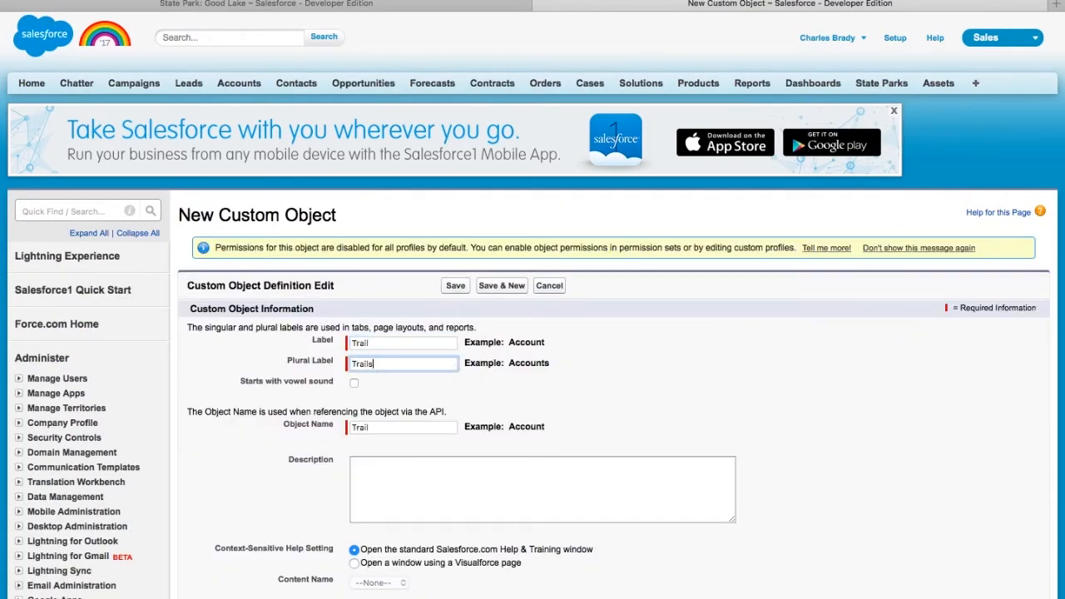
# - Allow reports, activities, Chatter groups and search, enable the tab wizard, and save Trail
pyautogui.scroll(-10, 447, 383)
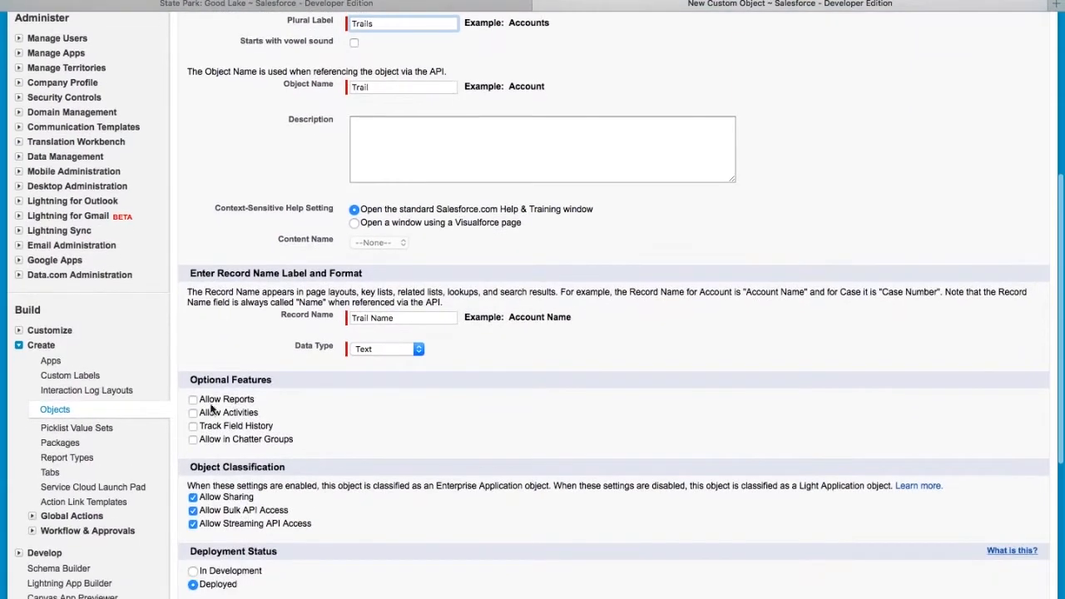
pyautogui.click(192, 399)
pyautogui.click(193, 413)
pyautogui.click(192, 439)
pyautogui.scroll(-4, 193, 441)
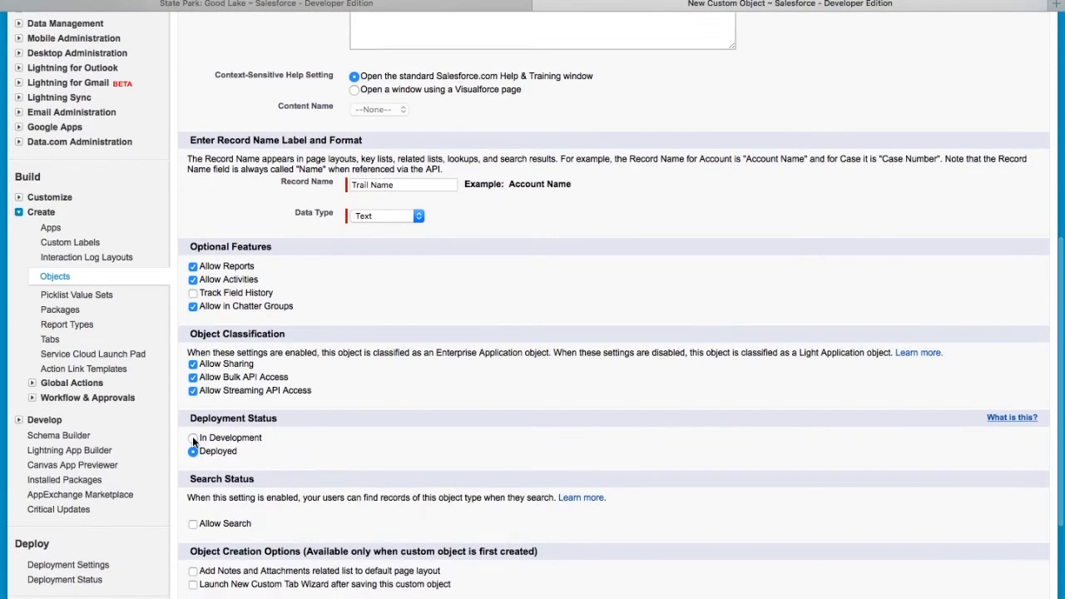
pyautogui.click(192, 523)
pyautogui.scroll(-1, 192, 521)
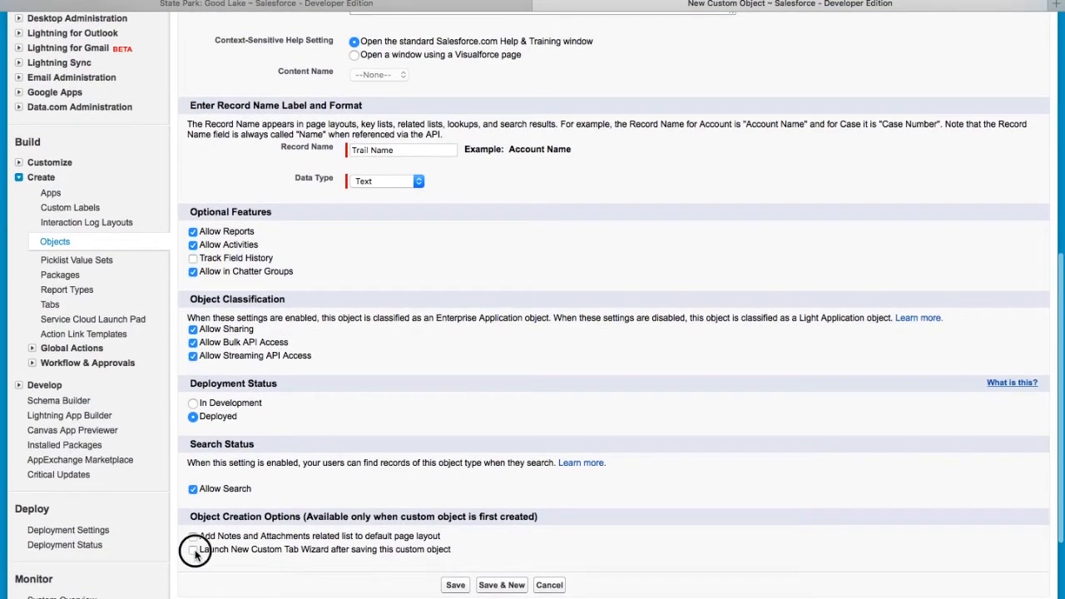
pyautogui.click(193, 551)
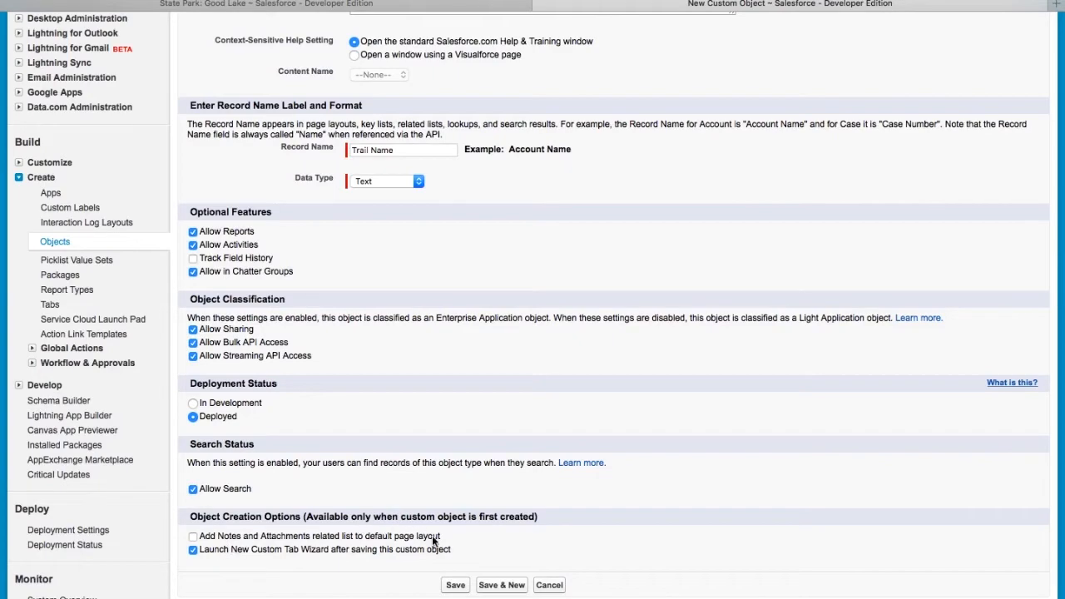
pyautogui.click(457, 587)
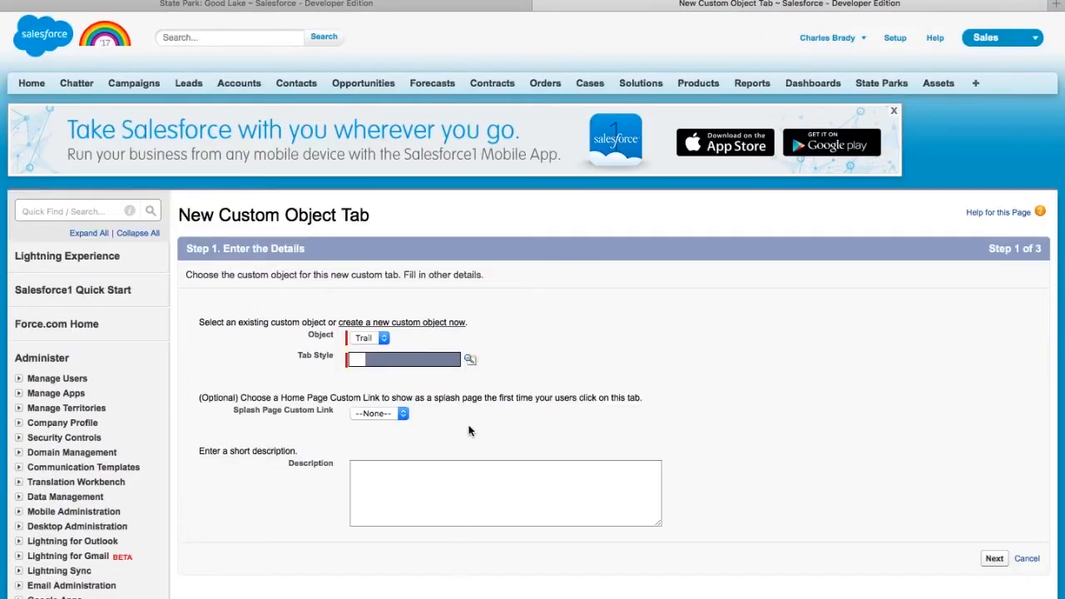
# - Create the Trails tab with the Map style, keeping default profile and app settings
pyautogui.click(443, 359)
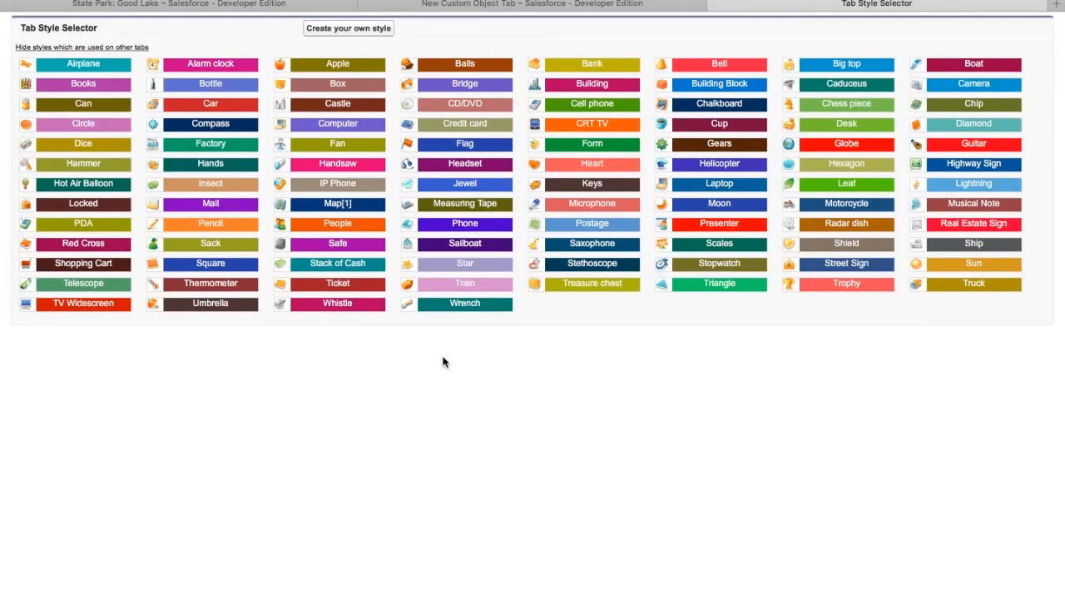
pyautogui.moveTo(344, 209)
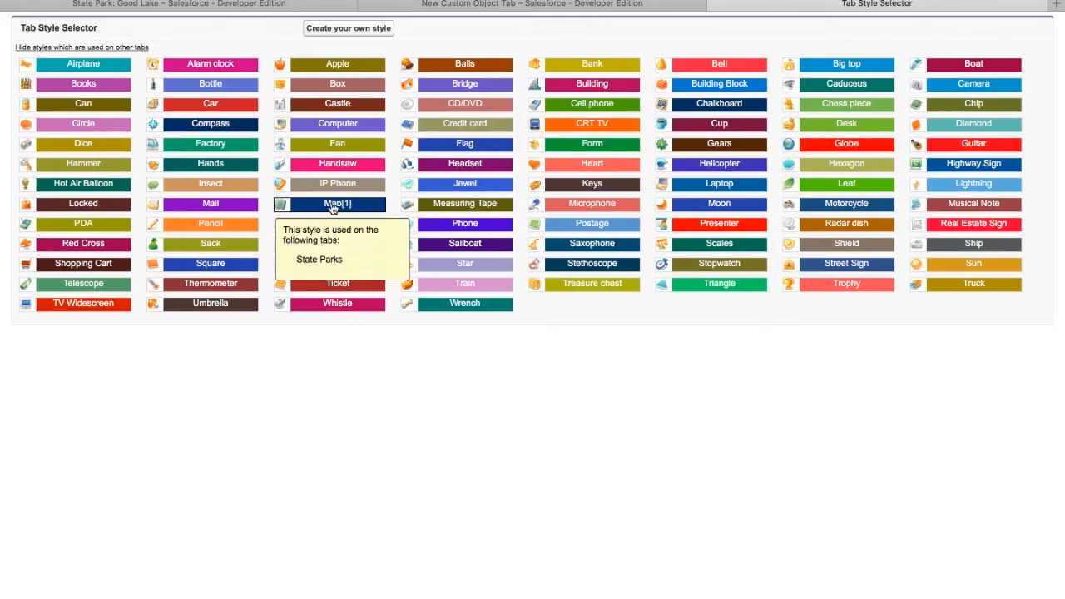
pyautogui.click(318, 209)
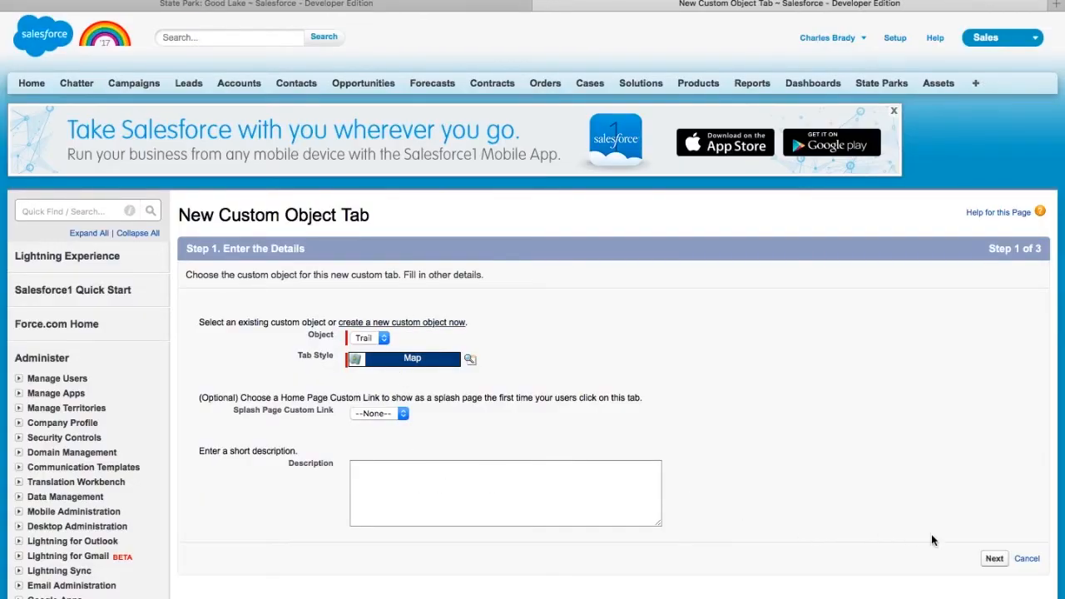
pyautogui.click(994, 559)
pyautogui.scroll(-10, 987, 288)
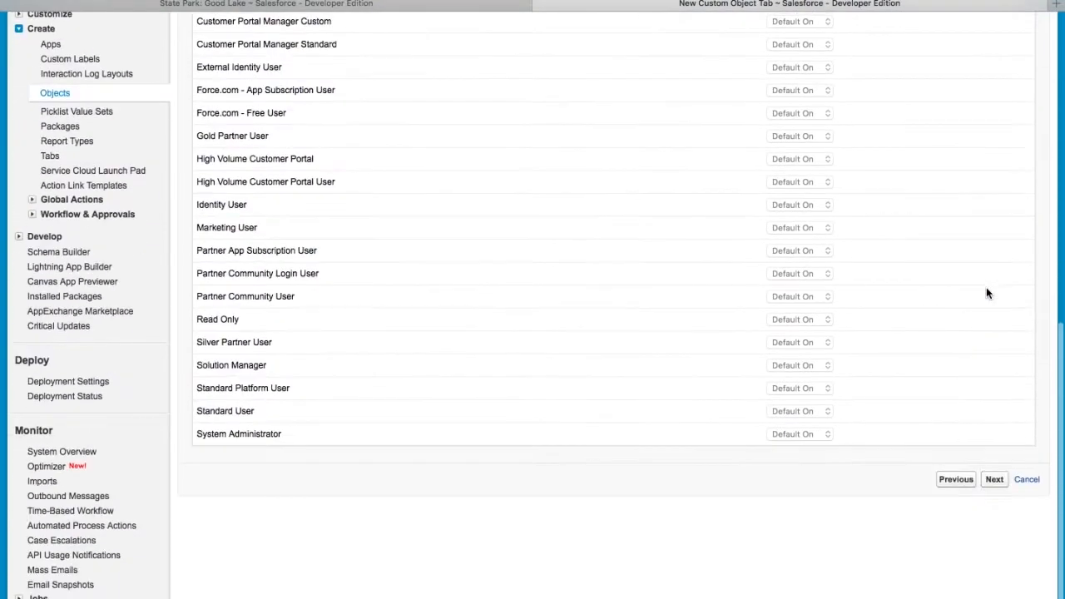
pyautogui.click(993, 479)
pyautogui.click(991, 592)
# - Go to the new Trails home page
pyautogui.scroll(-2, 951, 430)
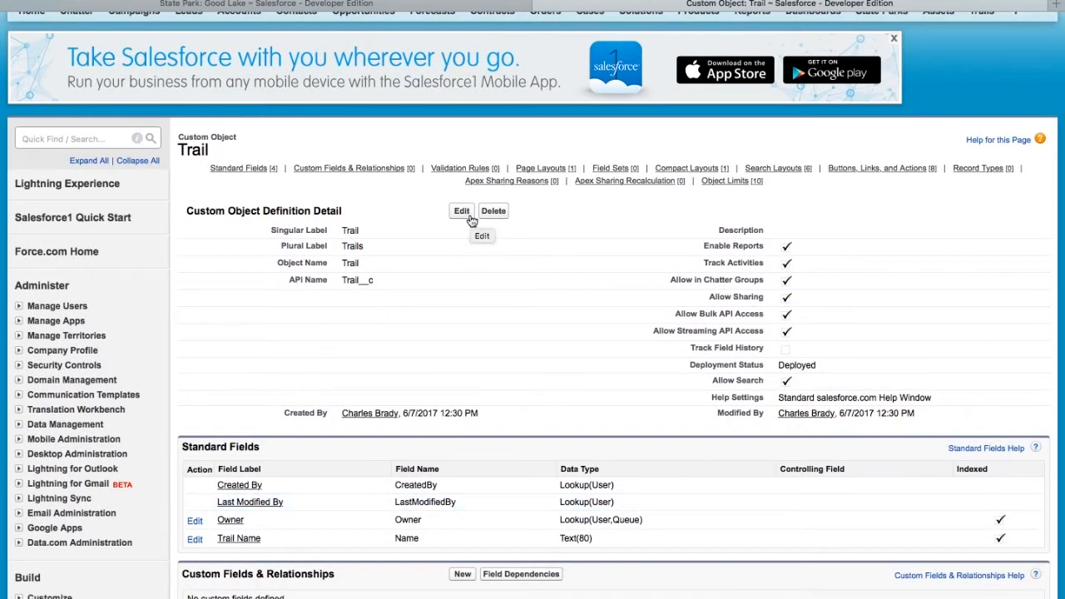
pyautogui.scroll(-4, 472, 221)
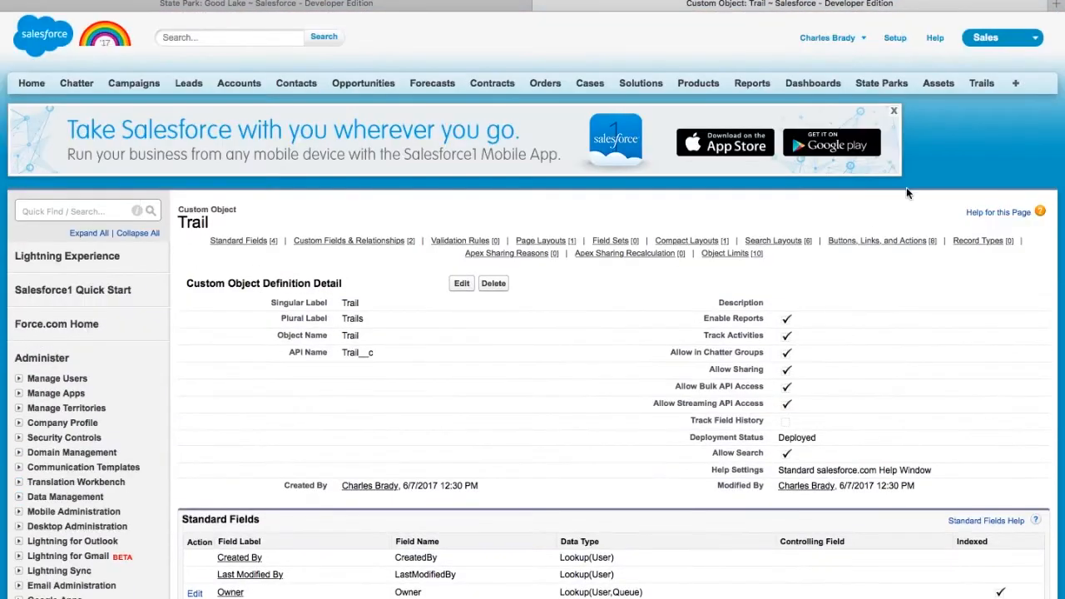
pyautogui.click(981, 83)
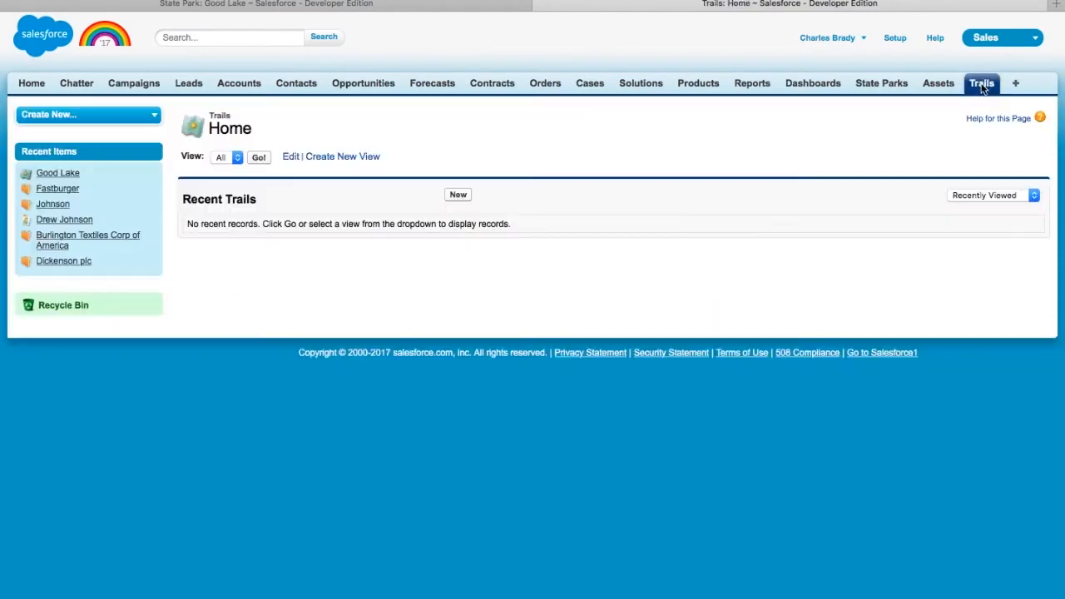
# - Add a trail named Great Oak, 6 miles long, with Intermediate difficulty
pyautogui.click(460, 196)
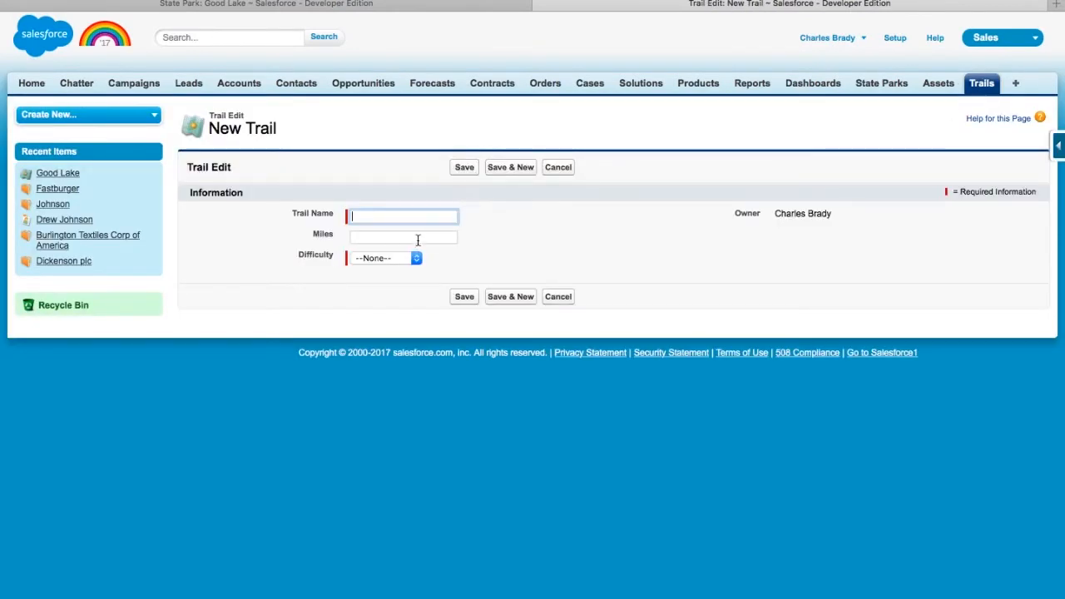
pyautogui.click(418, 239)
pyautogui.click(409, 213)
pyautogui.write('Great Oak')
pyautogui.press('Tab')
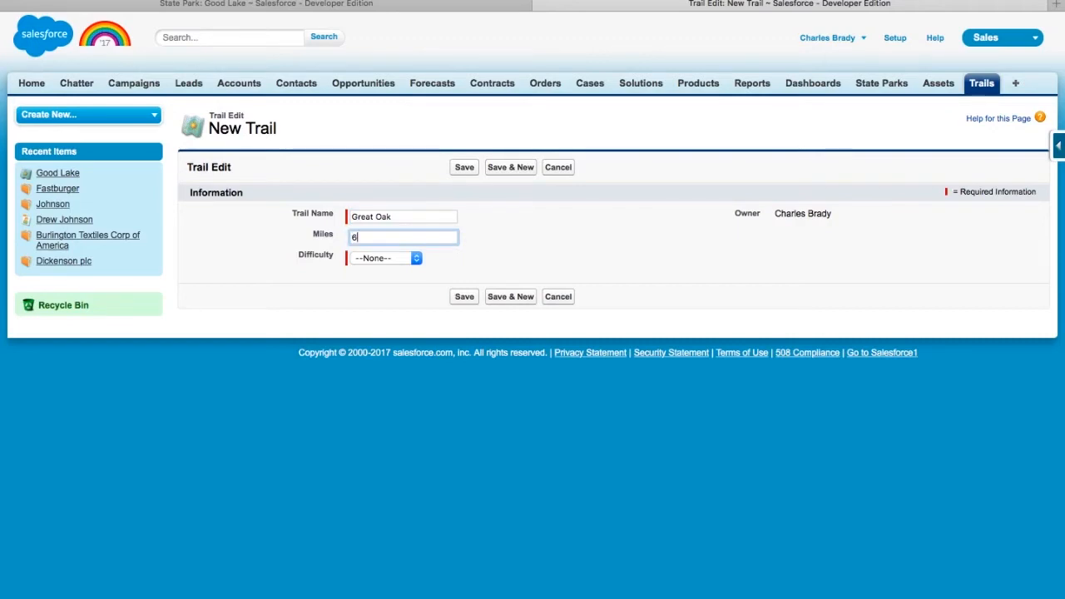
pyautogui.write('6')
pyautogui.click(417, 258)
pyautogui.click(409, 280)
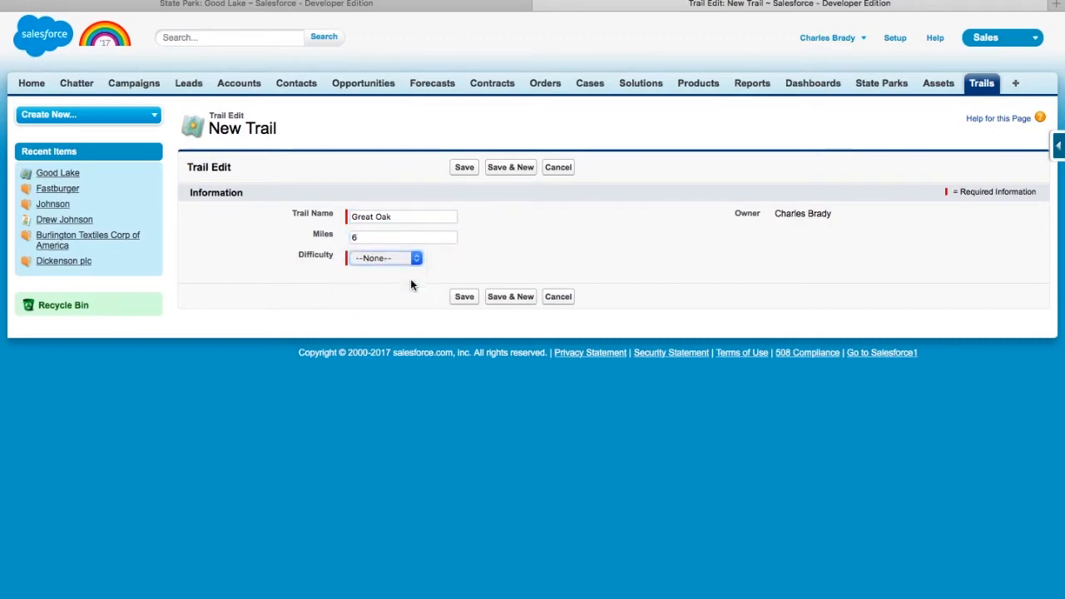
pyautogui.click(471, 300)
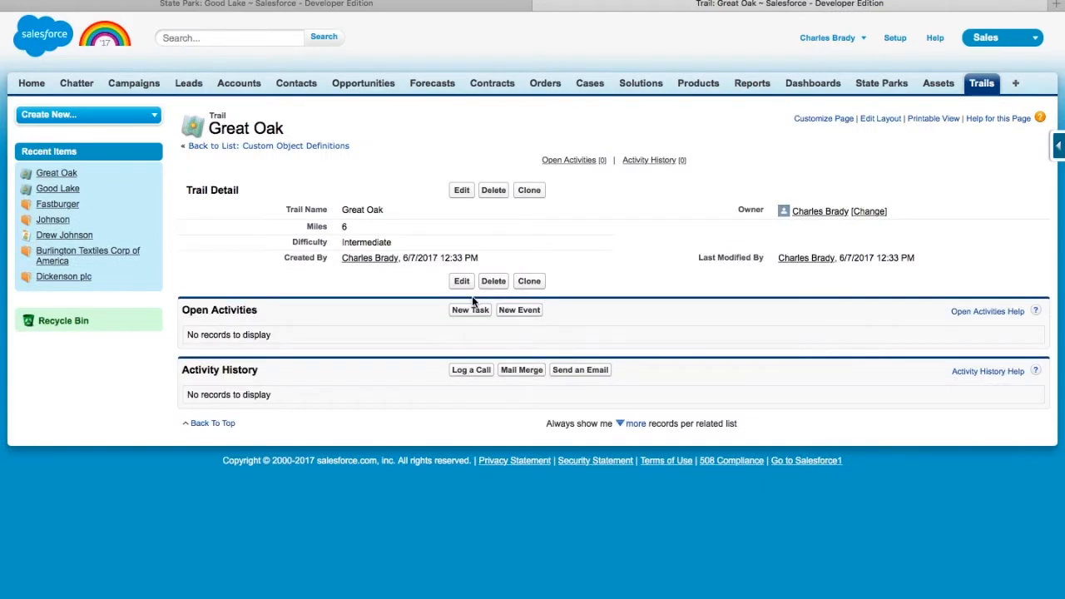
# - Check the Good Lake state park record, then switch to the Trails home page
pyautogui.click(882, 83)
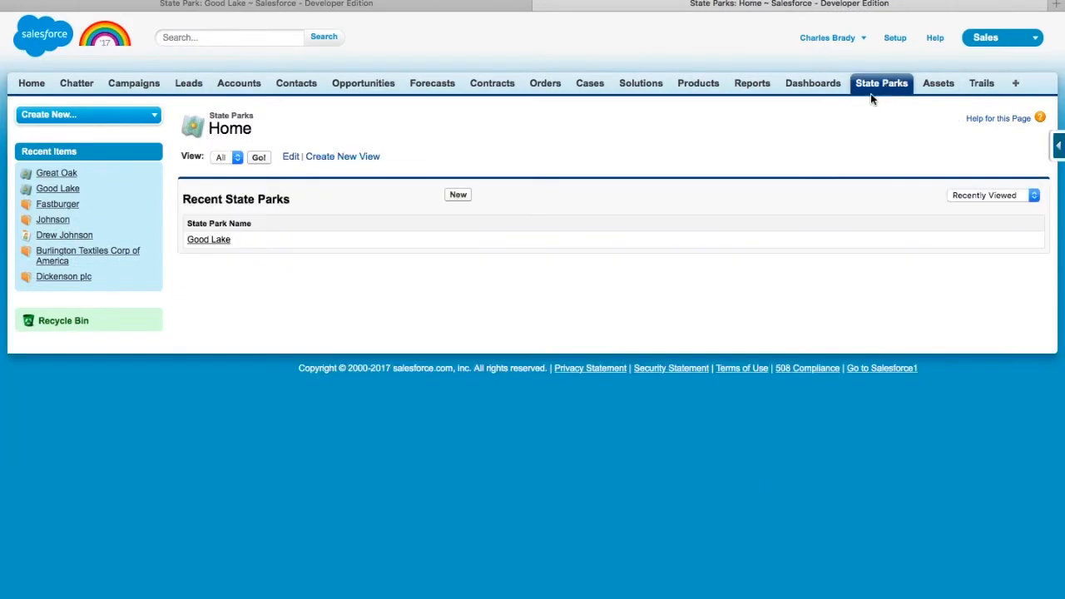
pyautogui.click(221, 240)
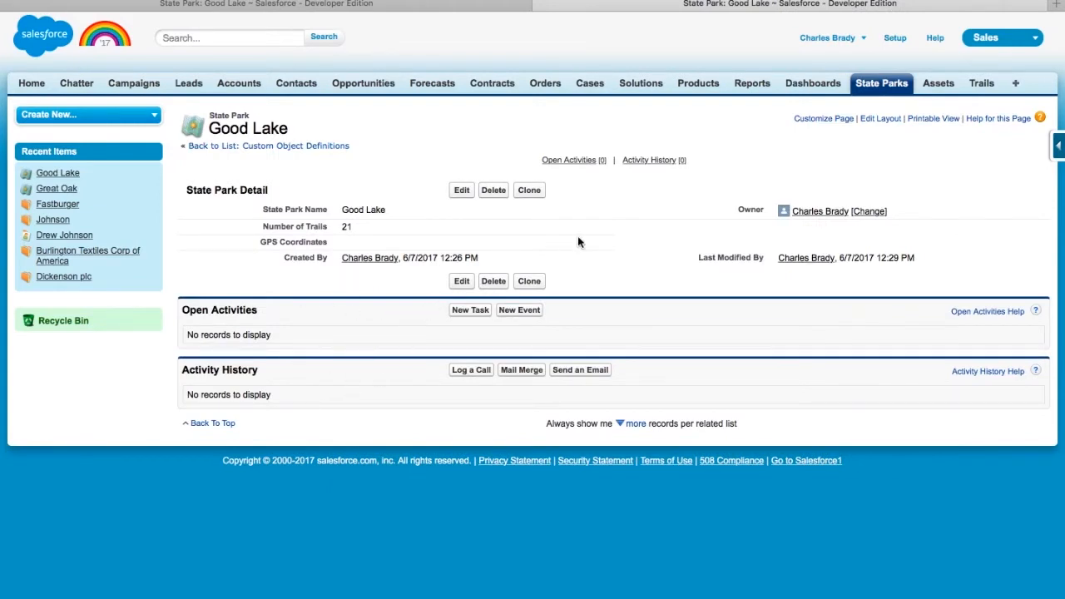
pyautogui.click(982, 84)
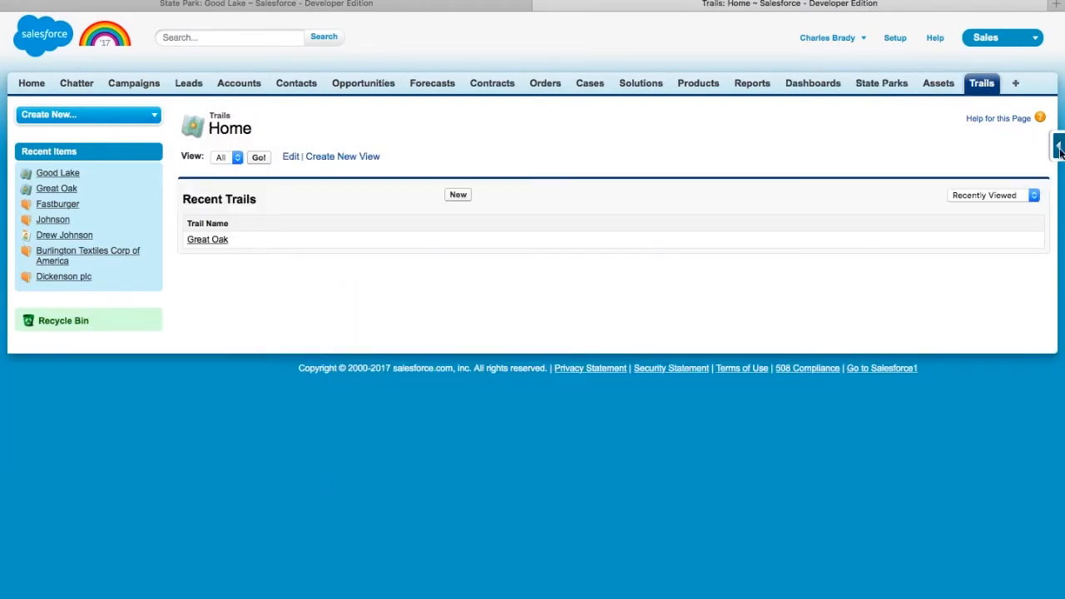
# - Open the Trail object's field definitions and review Difficulty and Miles custom fields
pyautogui.moveTo(1059, 148)
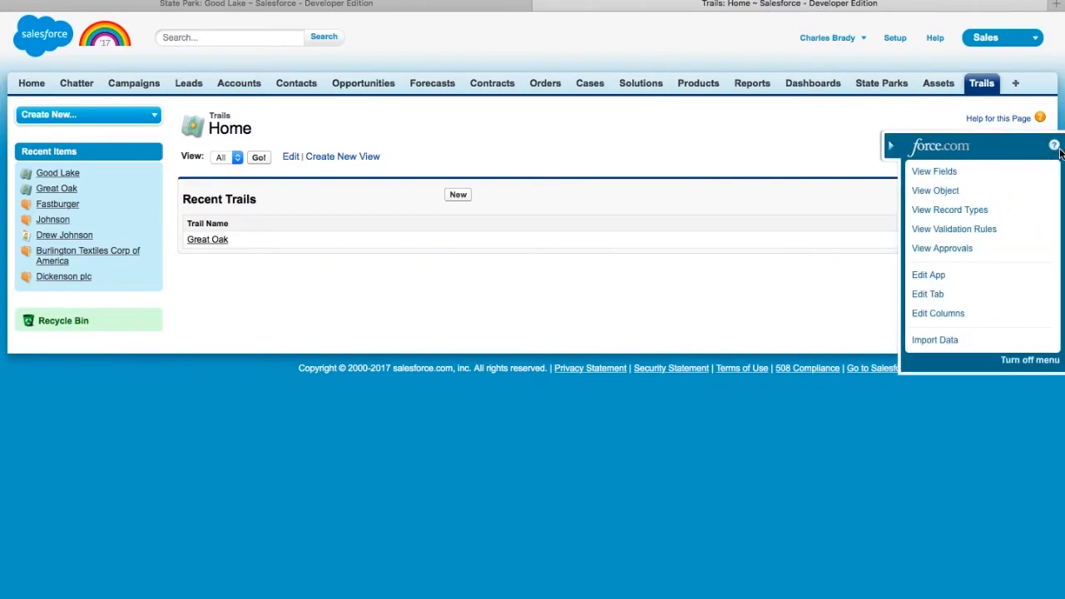
pyautogui.click(945, 173)
pyautogui.scroll(5, 674, 241)
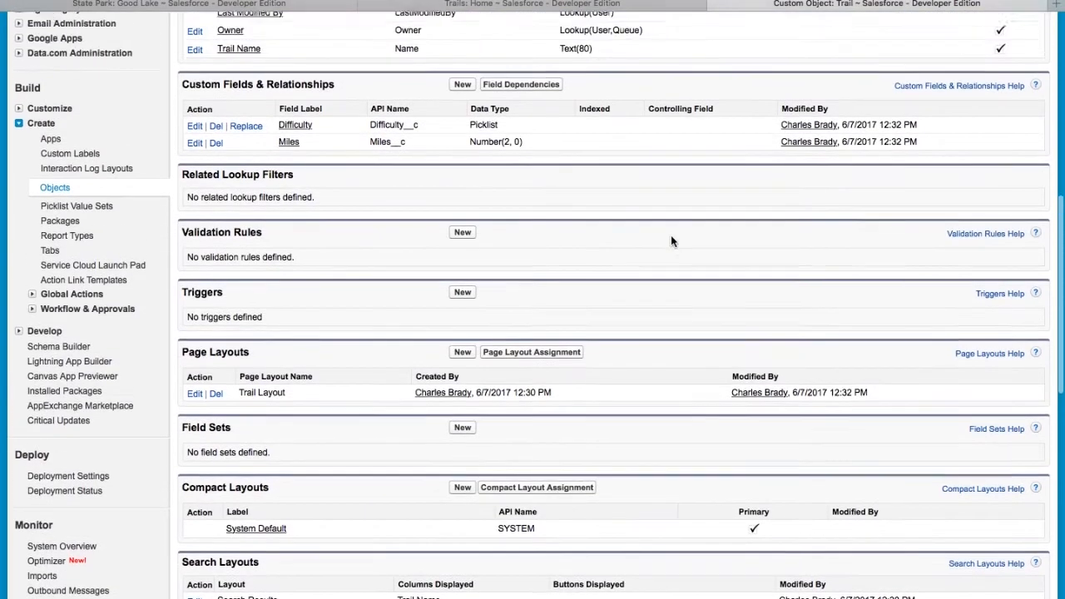
pyautogui.scroll(-10, 671, 240)
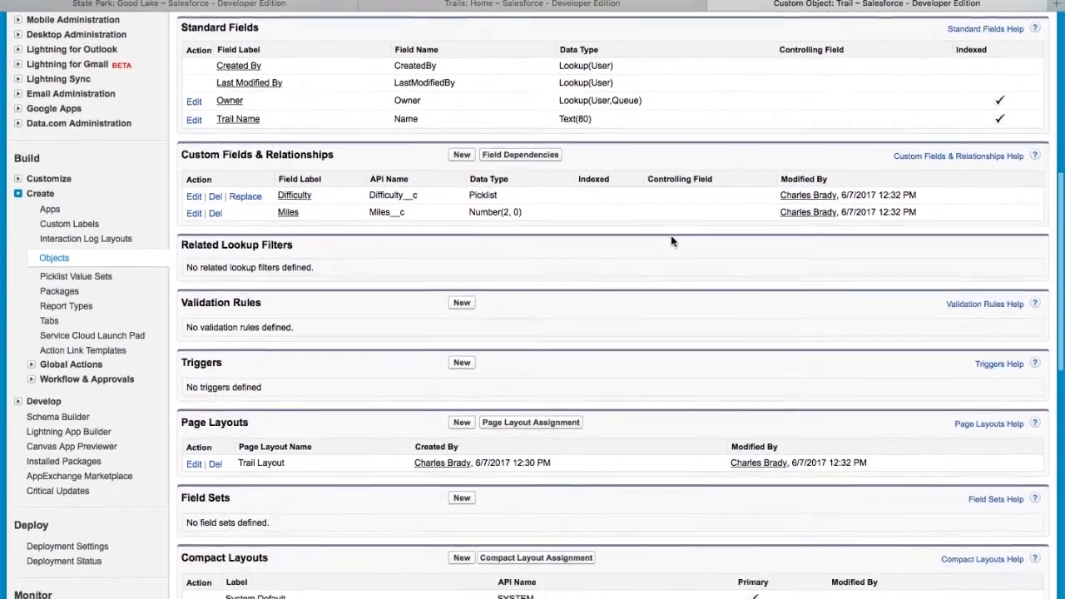
pyautogui.scroll(-3, 671, 234)
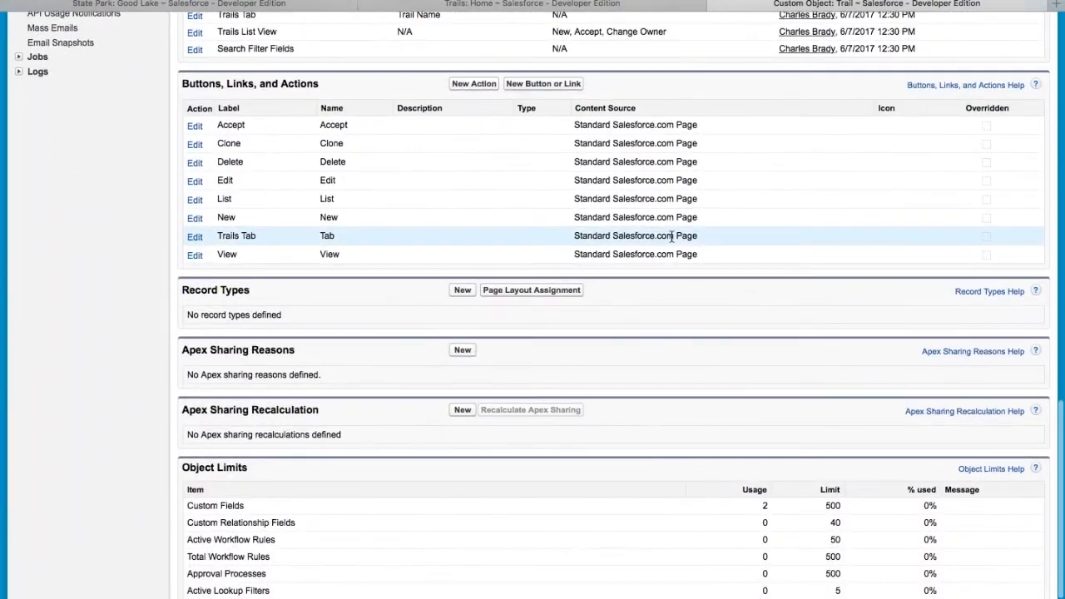
pyautogui.scroll(8, 671, 235)
pyautogui.scroll(4, 671, 235)
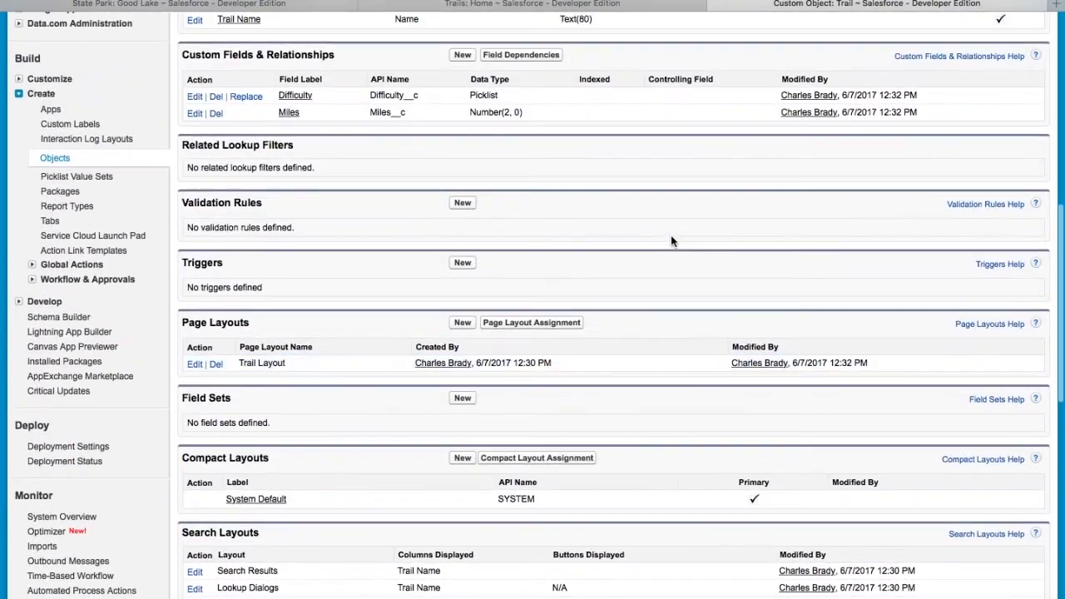
pyautogui.scroll(2, 671, 234)
pyautogui.scroll(2, 671, 235)
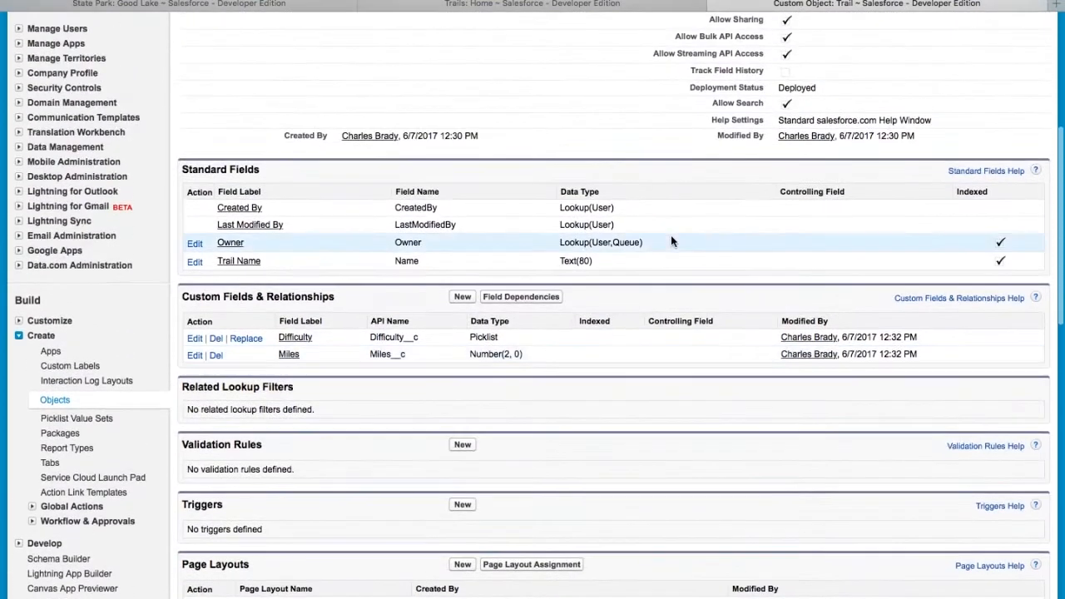
# - Start a new Master-Detail Relationship field on Trail related to State Park
pyautogui.click(464, 297)
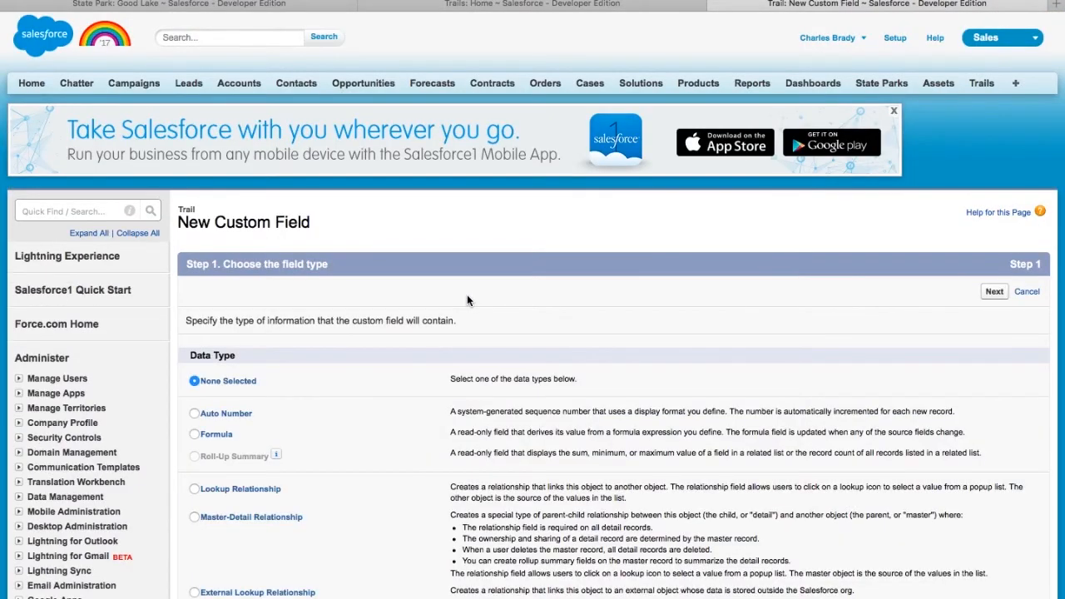
pyautogui.scroll(-3, 467, 300)
pyautogui.click(195, 332)
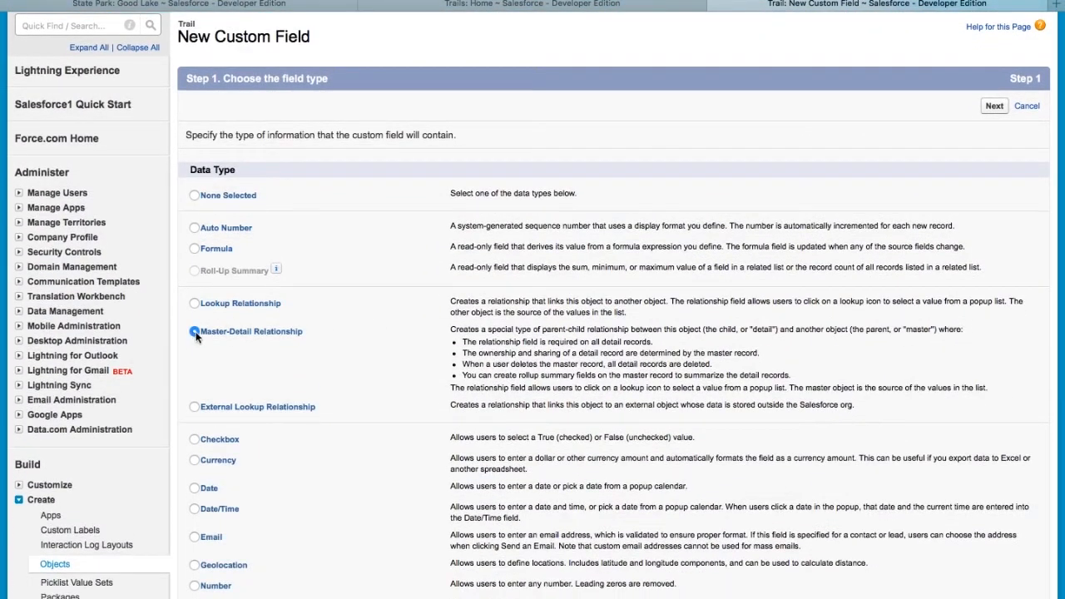
pyautogui.scroll(-5, 391, 358)
pyautogui.click(992, 506)
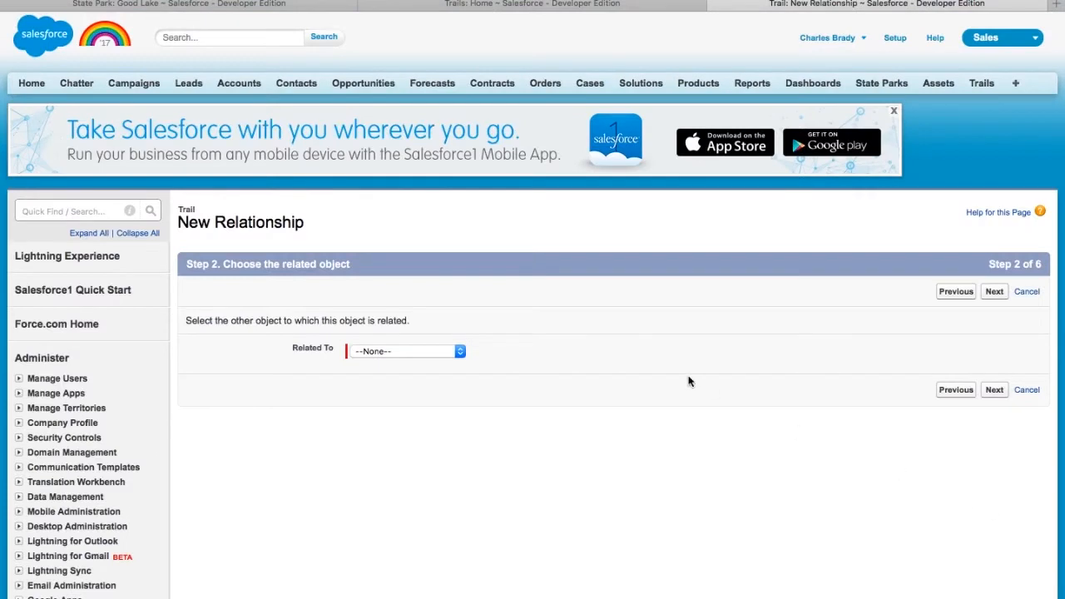
pyautogui.click(459, 351)
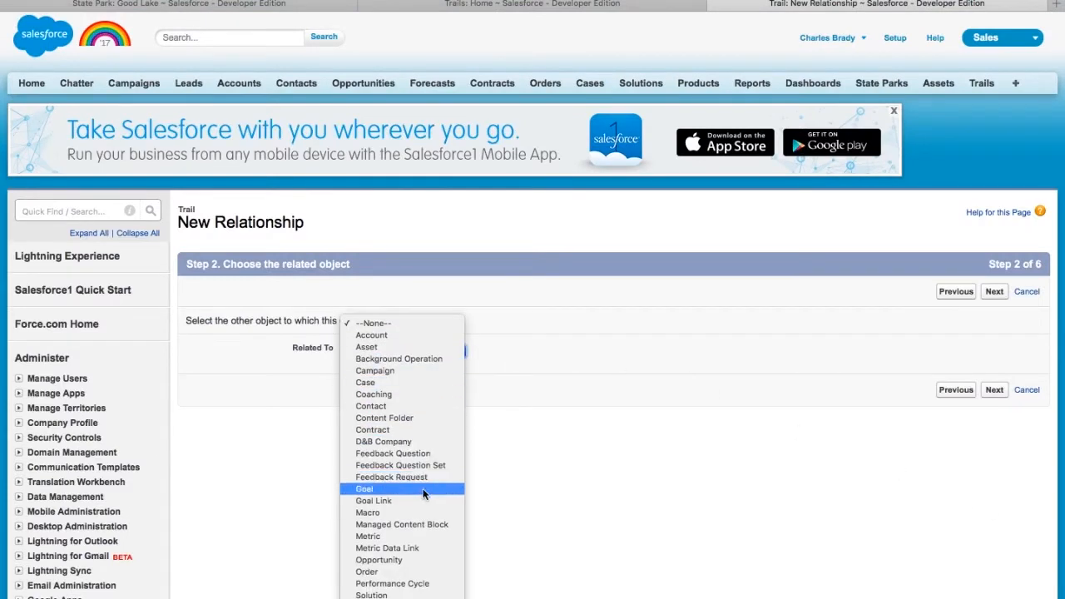
pyautogui.click(391, 587)
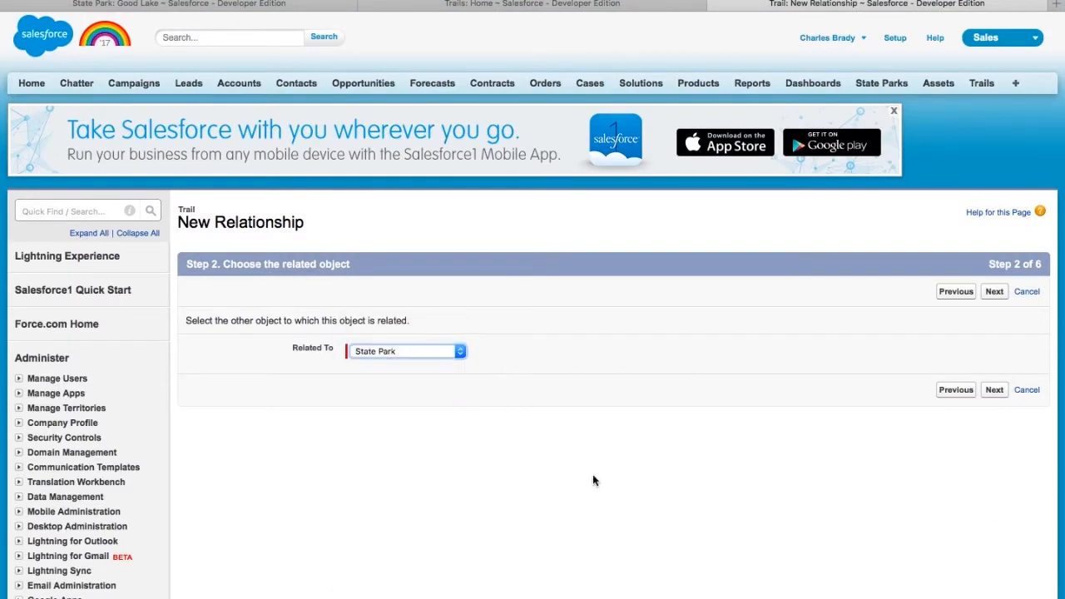
pyautogui.click(995, 292)
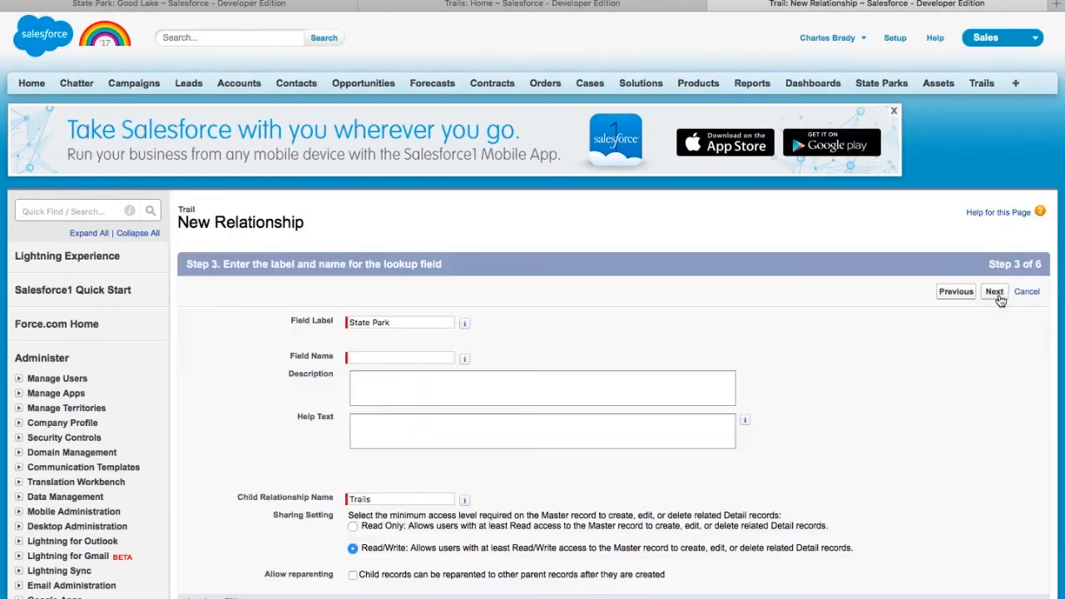
# - Keep the State_Park field name, leave reparenting off, and advance to the related lists step
pyautogui.click(405, 361)
pyautogui.click(428, 325)
pyautogui.press('Tab')
pyautogui.scroll(-2, 423, 392)
pyautogui.scroll(-1, 423, 396)
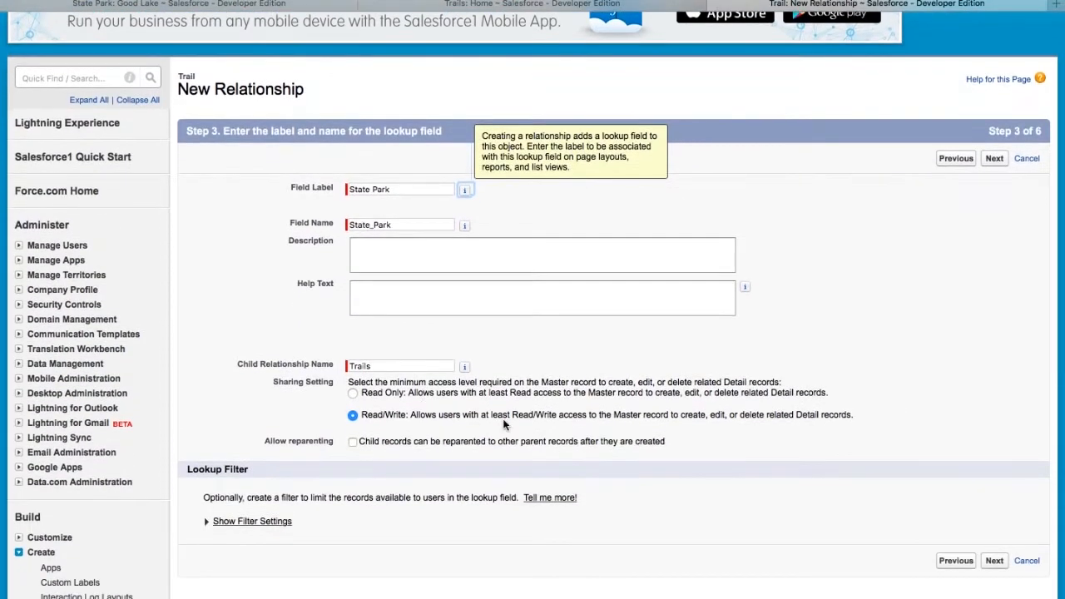
pyautogui.scroll(-2, 704, 452)
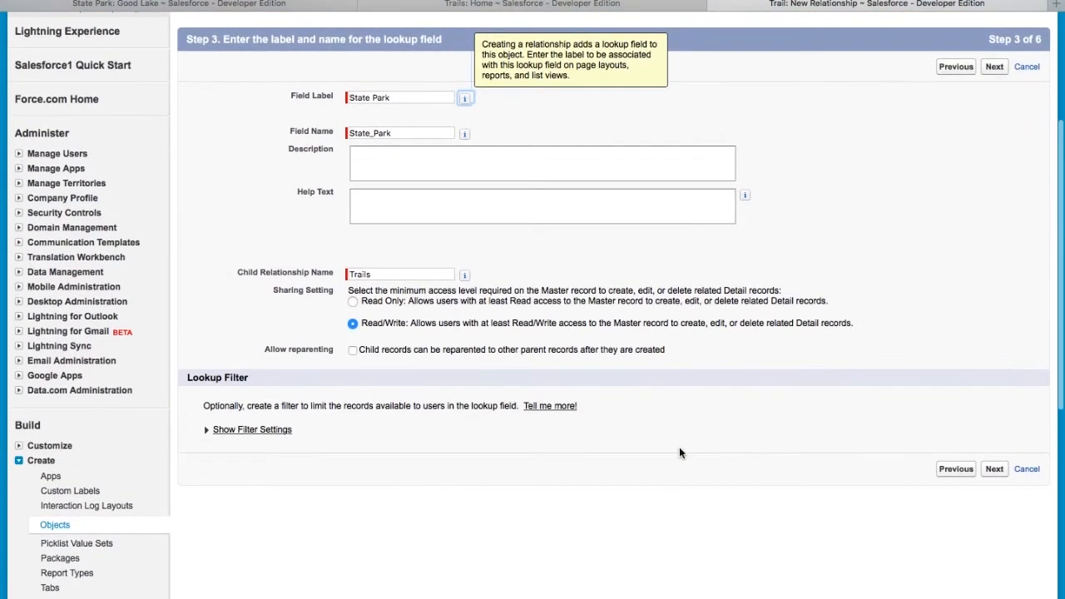
pyautogui.click(353, 351)
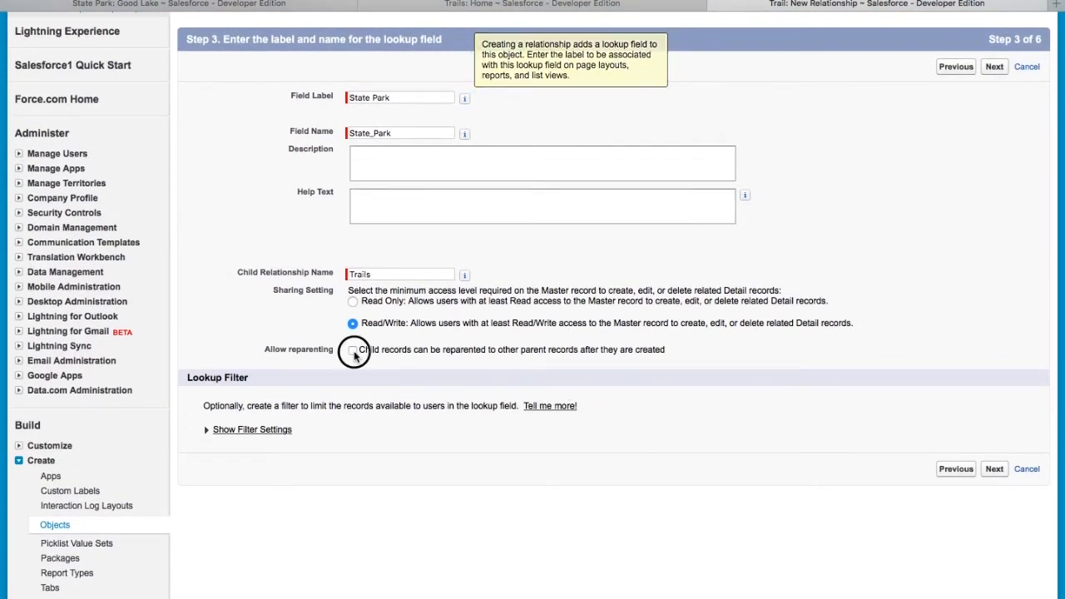
pyautogui.click(353, 351)
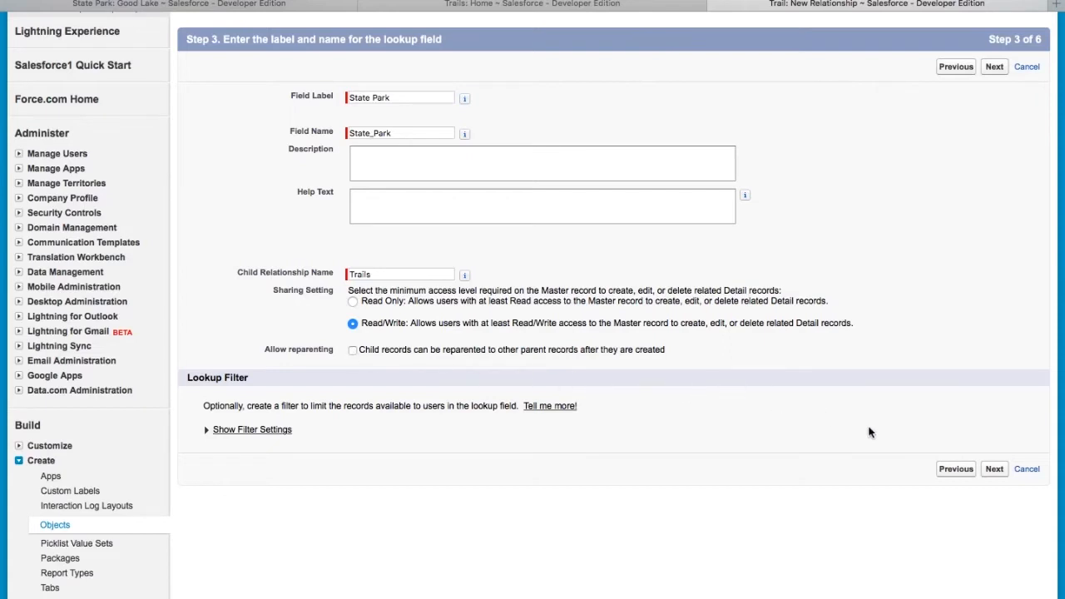
pyautogui.click(995, 470)
pyautogui.click(995, 291)
pyautogui.click(994, 291)
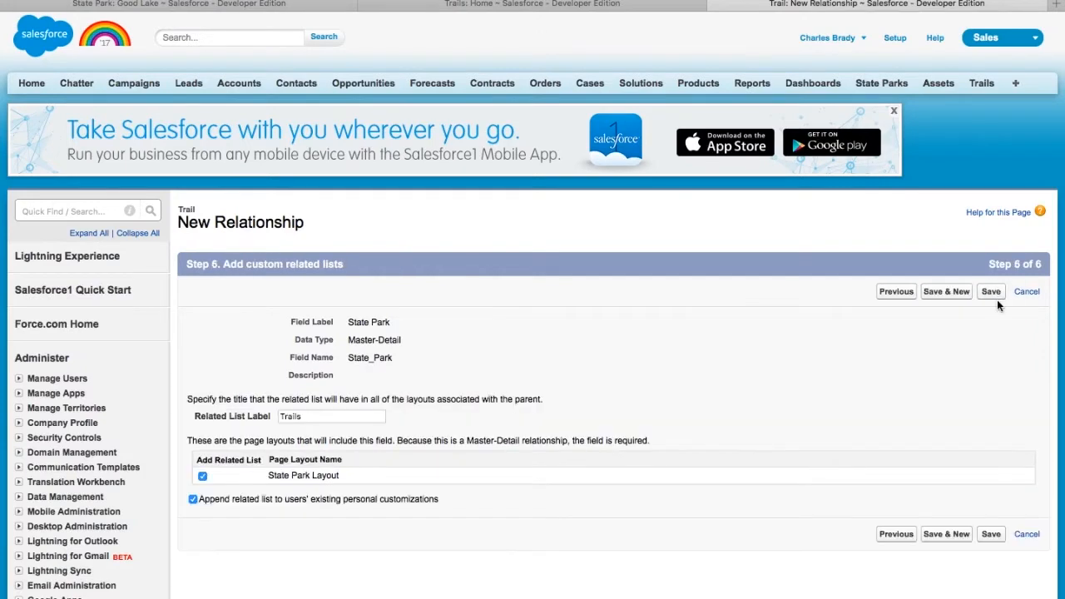
# - Try saving the State Park Master-Detail field, then delete the existing Great Oak trail record
pyautogui.click(991, 293)
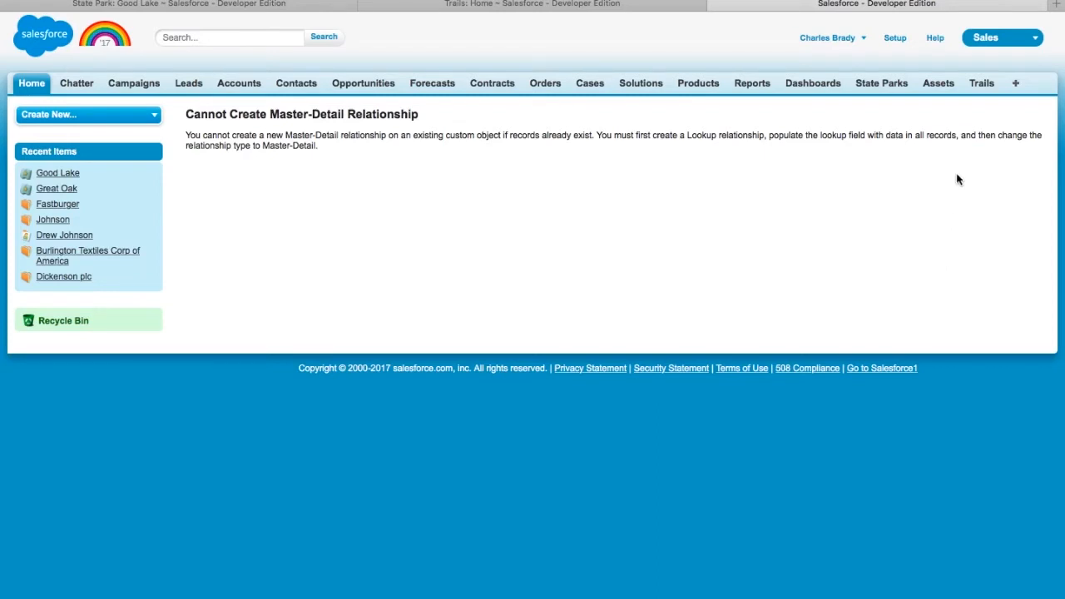
pyautogui.click(981, 84)
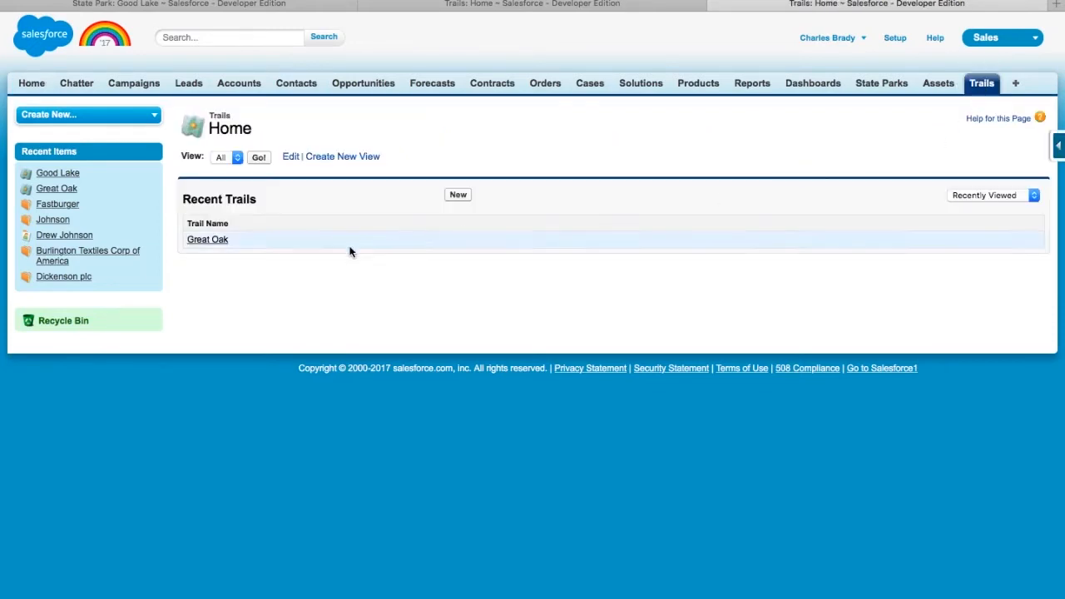
pyautogui.click(259, 159)
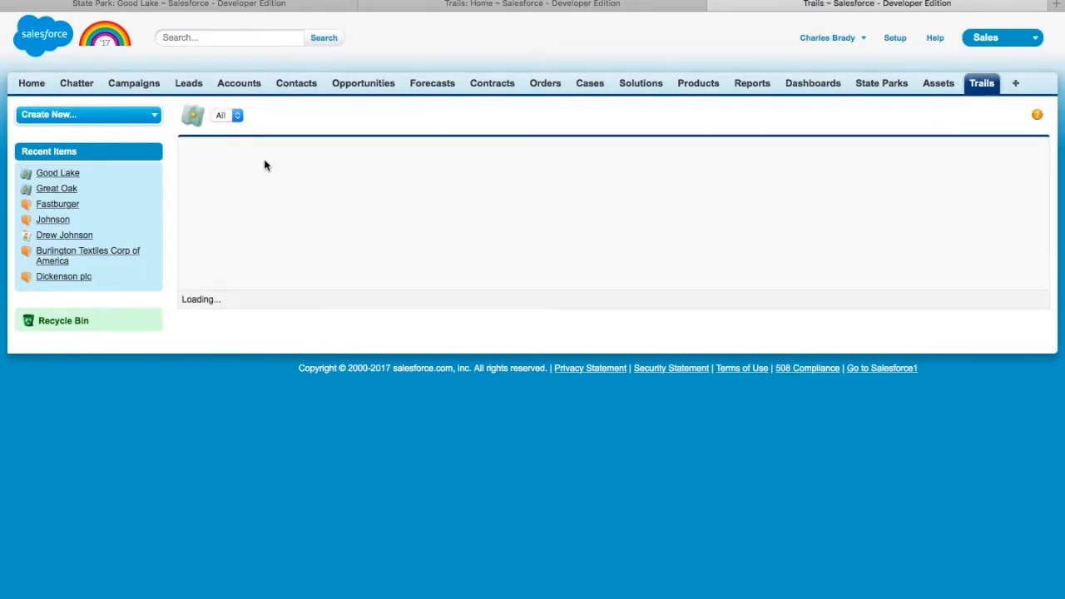
pyautogui.click(225, 191)
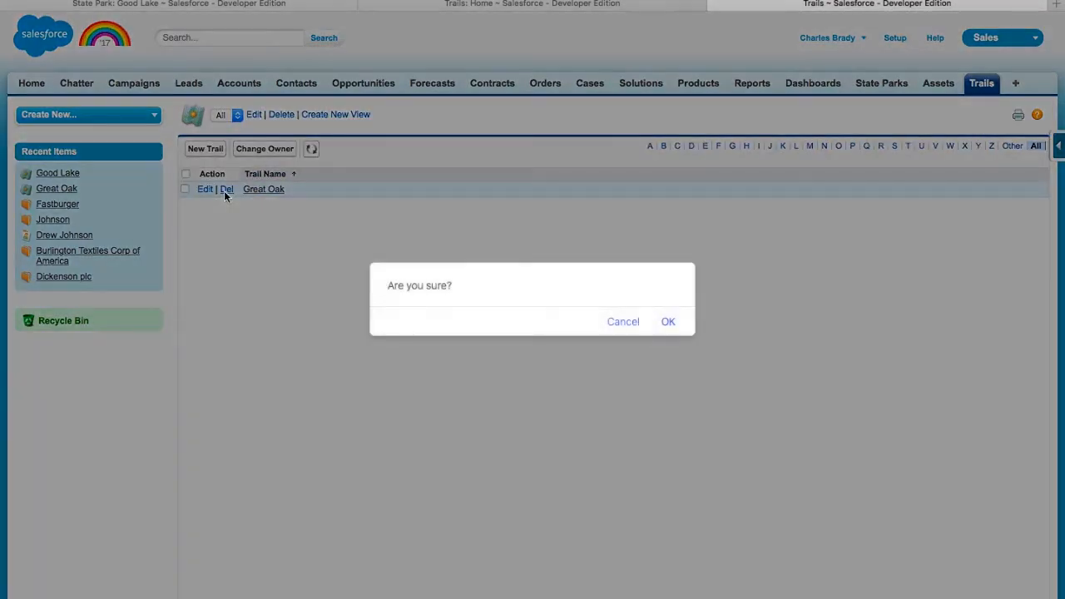
pyautogui.click(668, 323)
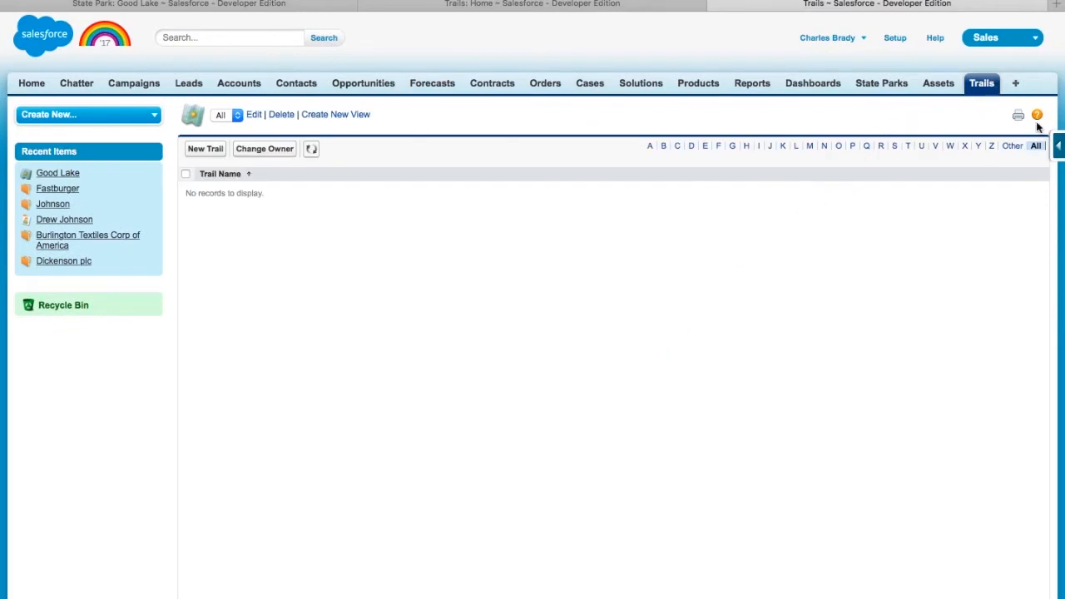
pyautogui.click(1059, 148)
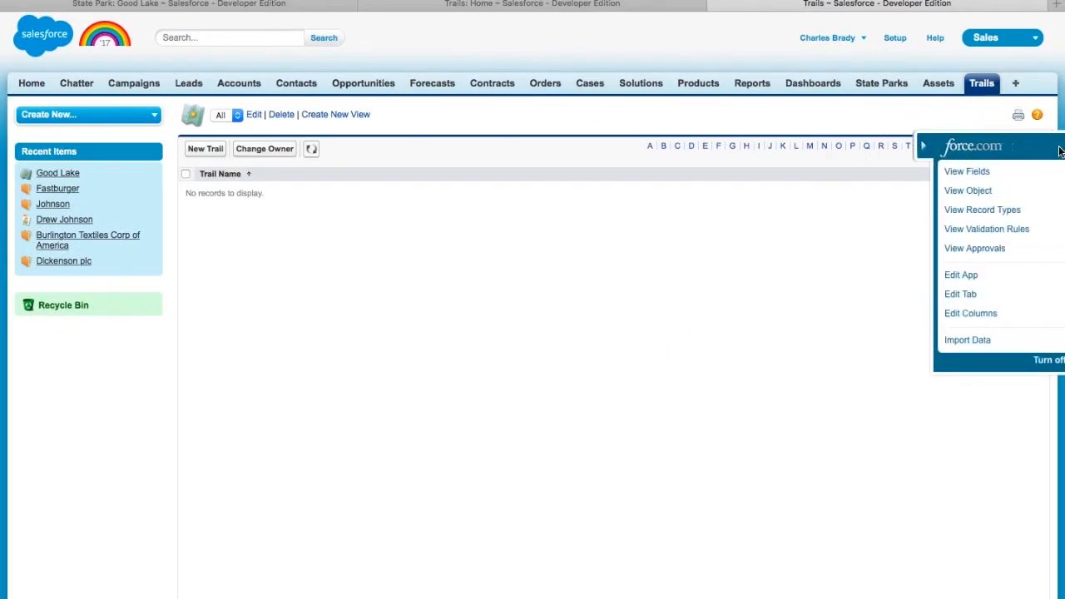
# - Start a new Master-Detail Relationship custom field on the Trail object
pyautogui.click(933, 171)
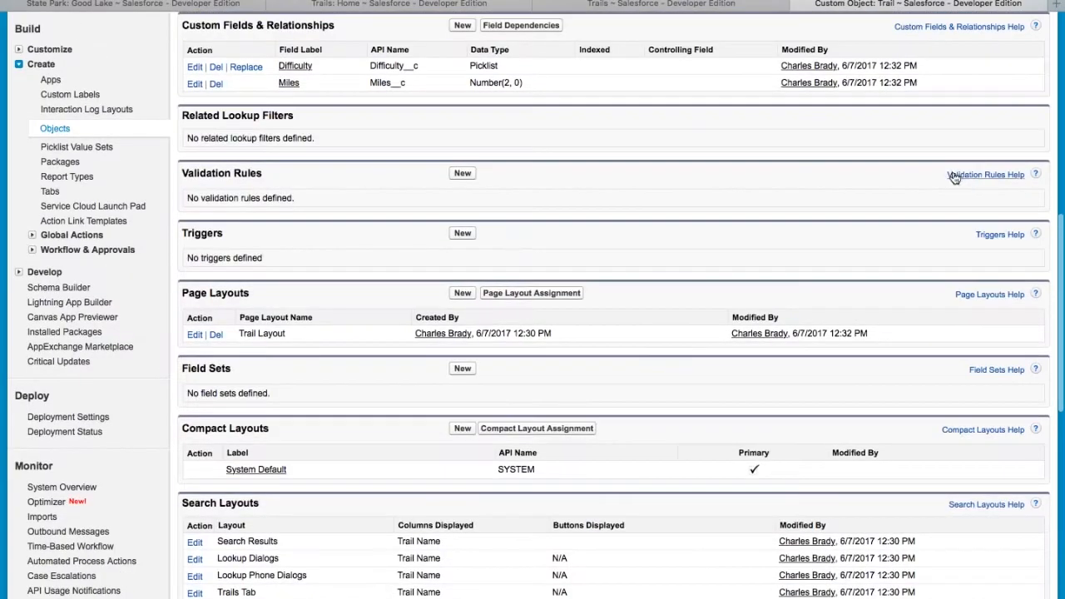
pyautogui.scroll(10, 682, 225)
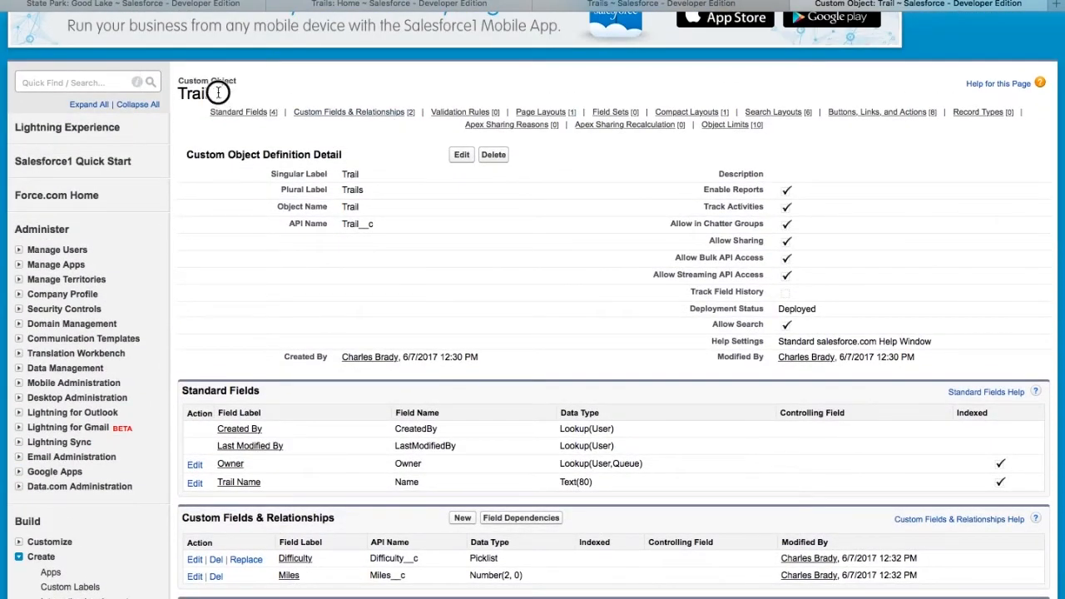
pyautogui.scroll(-3, 448, 360)
pyautogui.click(463, 394)
pyautogui.scroll(-2, 464, 392)
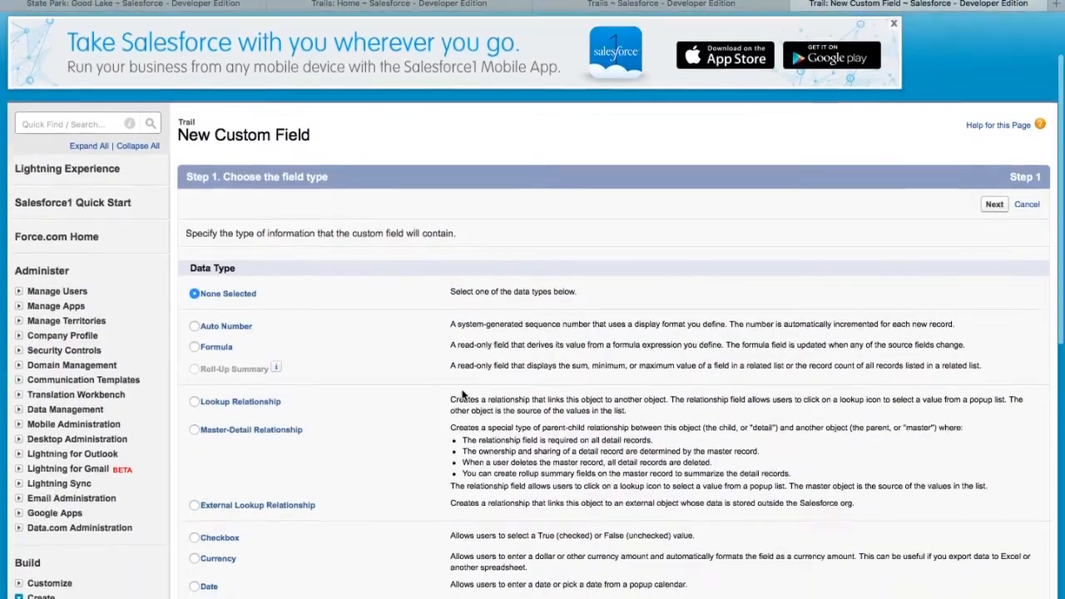
pyautogui.click(194, 419)
pyautogui.click(992, 196)
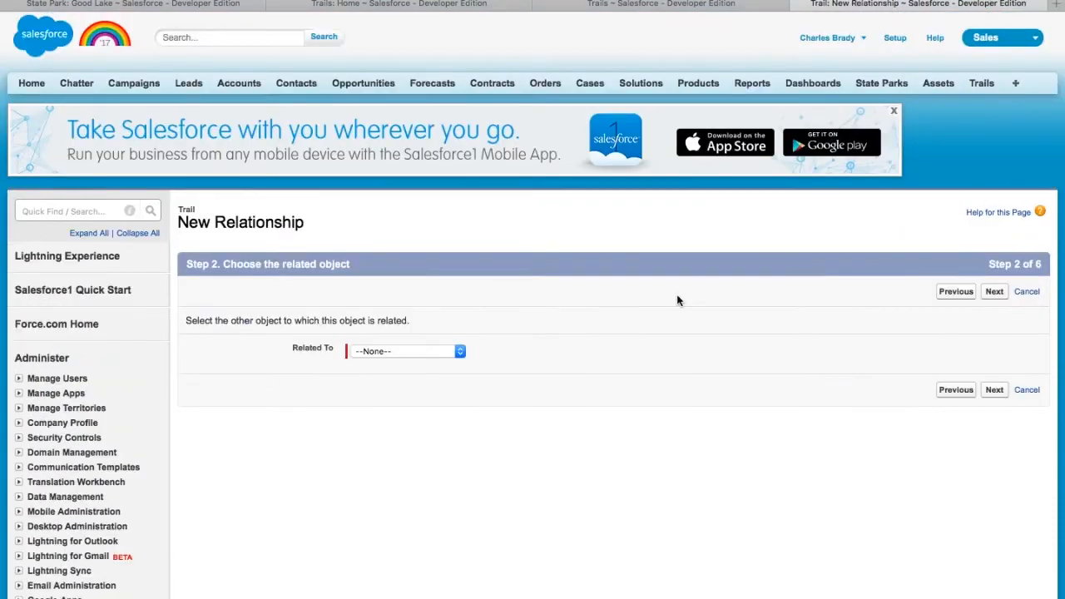
# - Relate the field to State Park, named State_Park, keep default security and layouts, and save
pyautogui.click(466, 349)
pyautogui.scroll(-1, 400, 458)
pyautogui.click(374, 598)
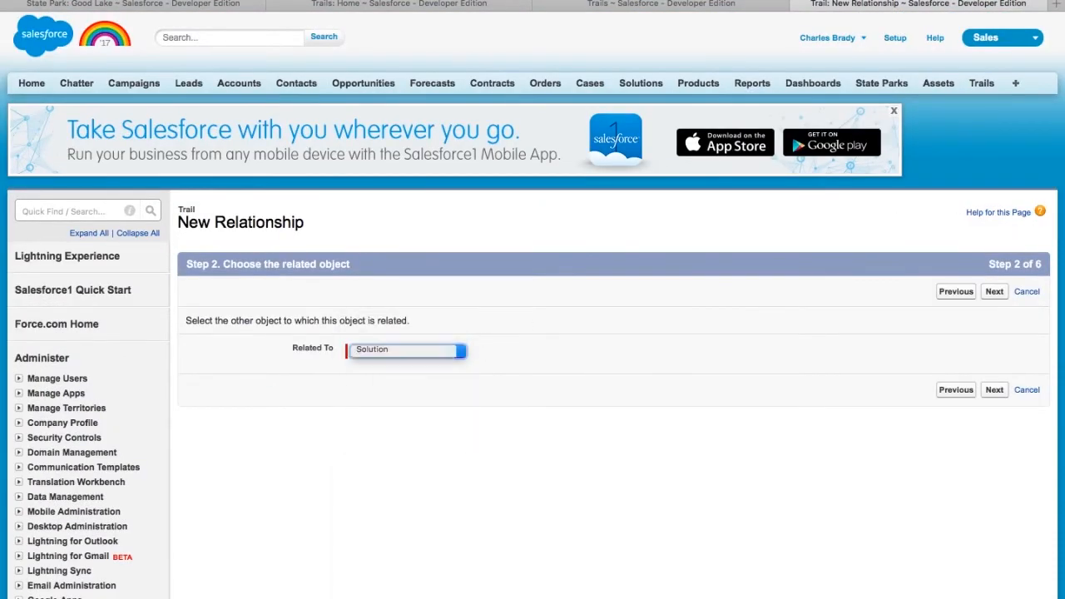
pyautogui.click(995, 293)
pyautogui.click(464, 322)
pyautogui.scroll(-3, 465, 333)
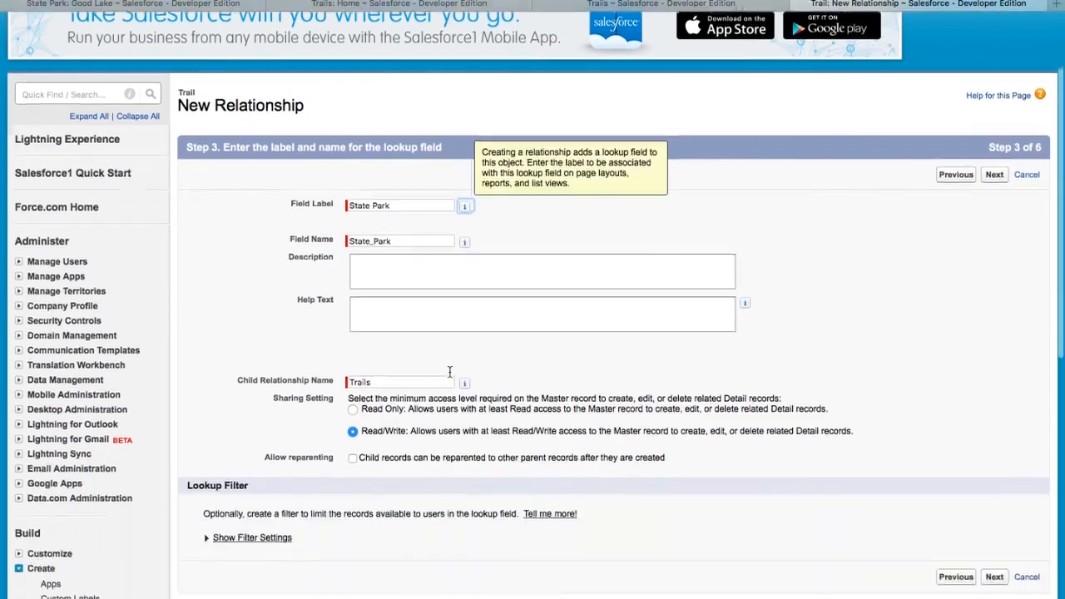
pyautogui.click(994, 559)
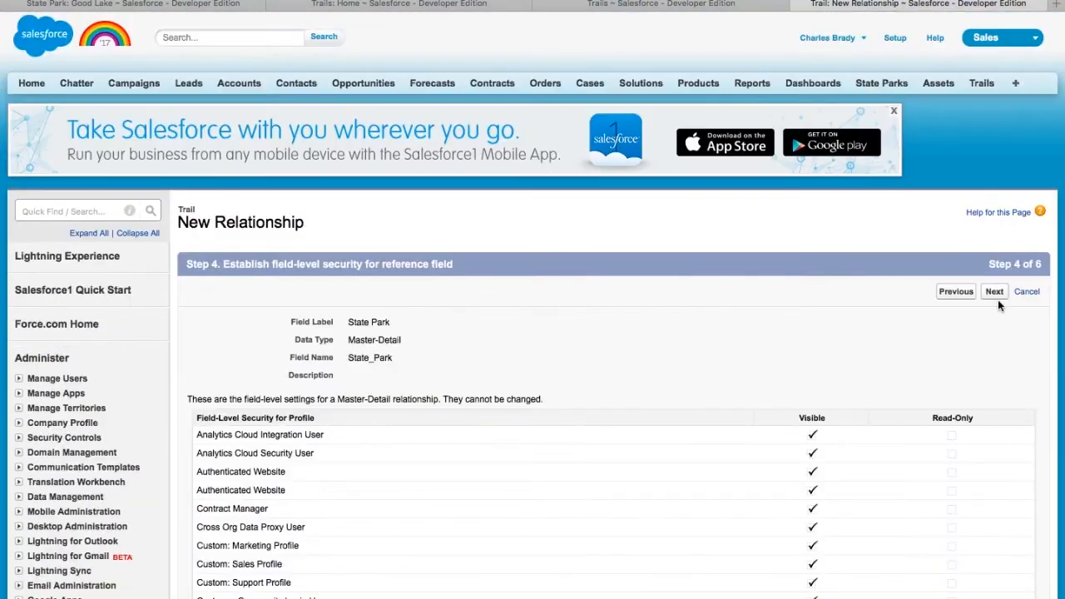
pyautogui.click(996, 300)
pyautogui.click(996, 292)
pyautogui.click(997, 293)
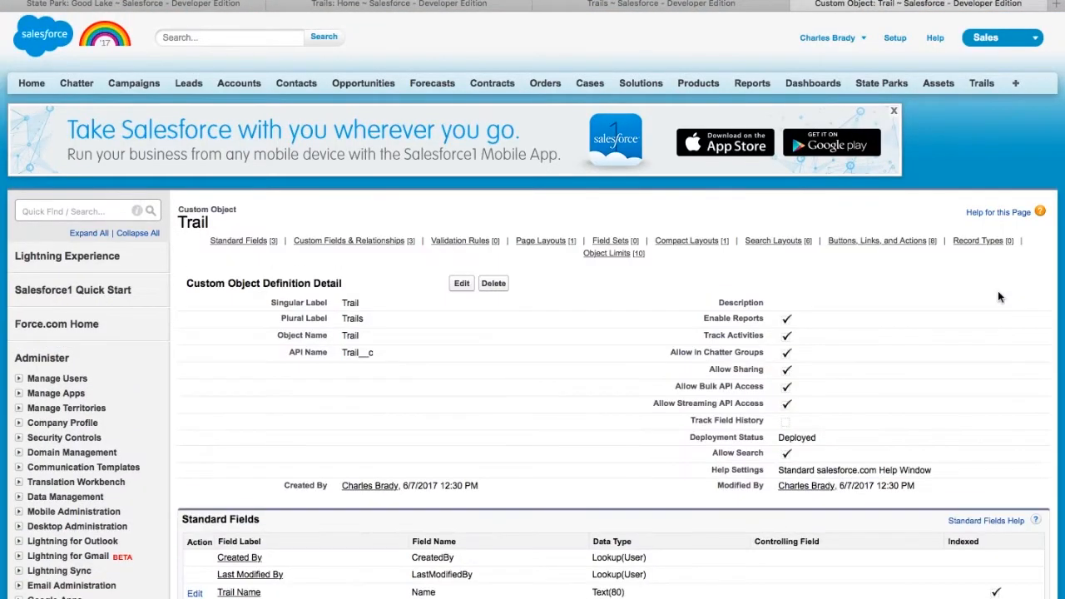
pyautogui.click(882, 85)
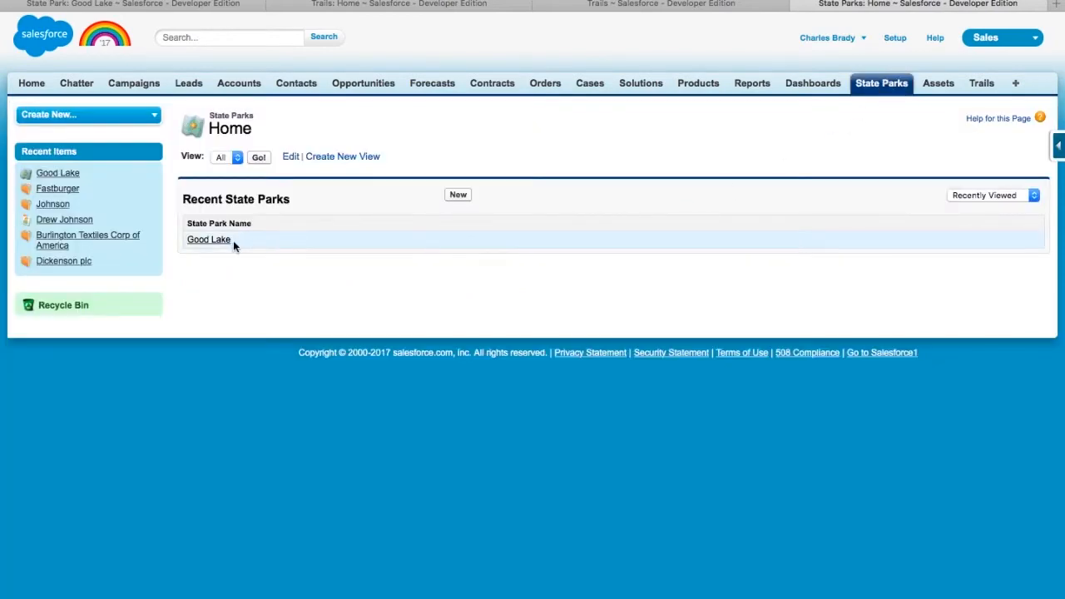
# - Open the Good Lake state park and start a new trail from it
pyautogui.click(208, 239)
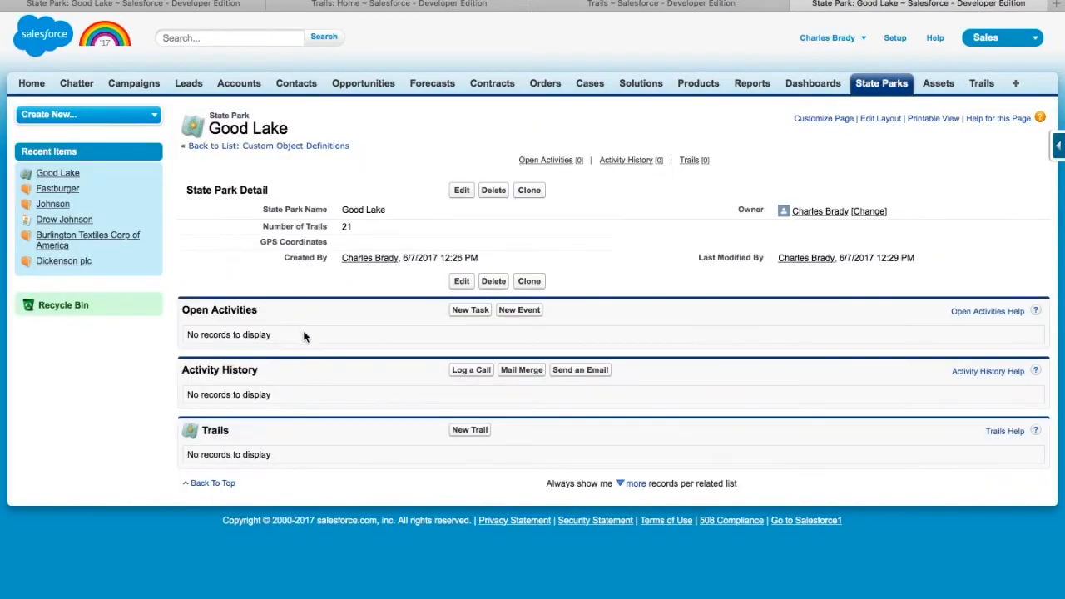
pyautogui.moveTo(173, 431)
pyautogui.mouseDown()
pyautogui.moveTo(209, 428)
pyautogui.moveTo(307, 459)
pyautogui.moveTo(232, 428)
pyautogui.moveTo(180, 426)
pyautogui.mouseUp()
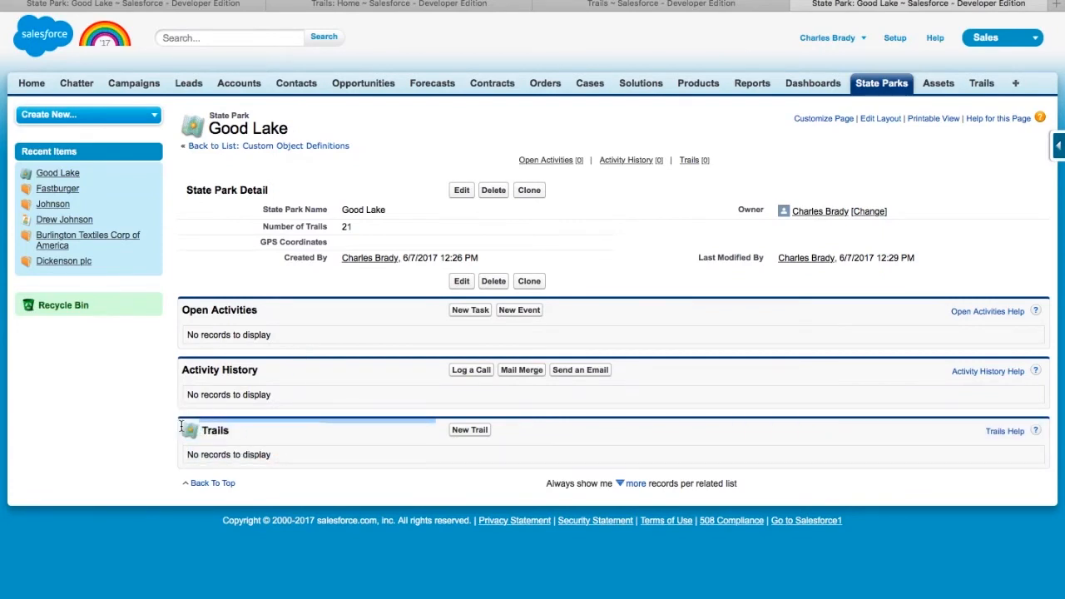
pyautogui.click(526, 436)
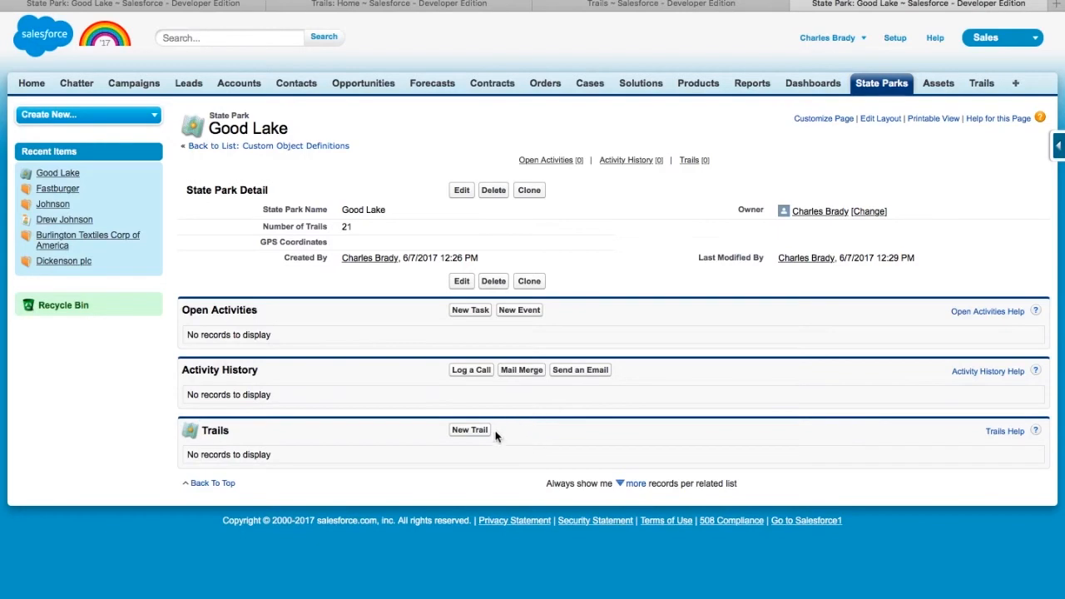
pyautogui.click(476, 433)
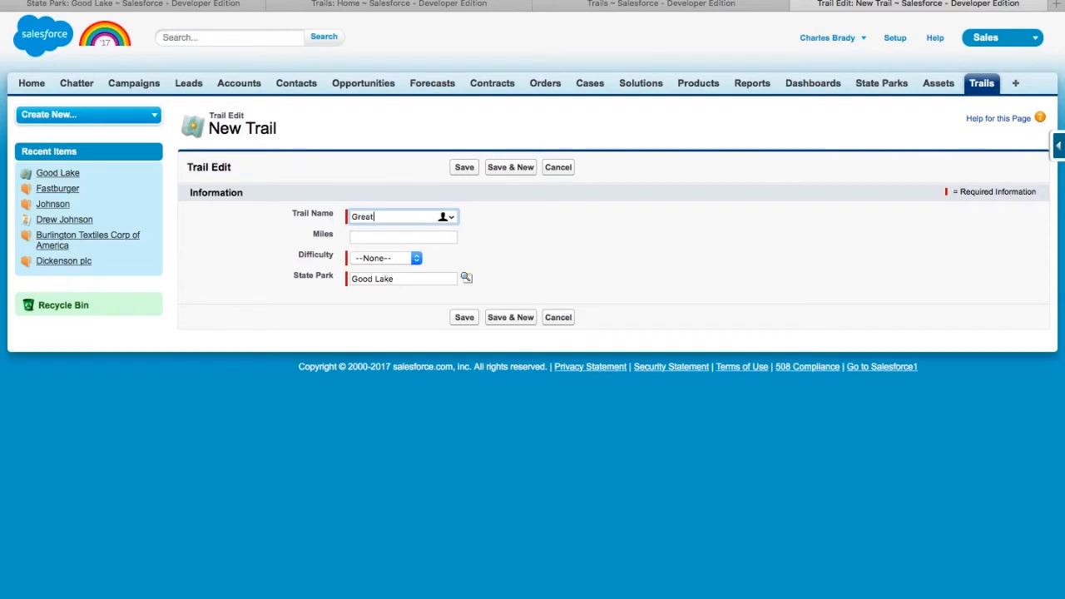
# - Enter Great Oak, 6 miles, Intermediate difficulty, link it to Good Lake, and save
pyautogui.press('Tab')
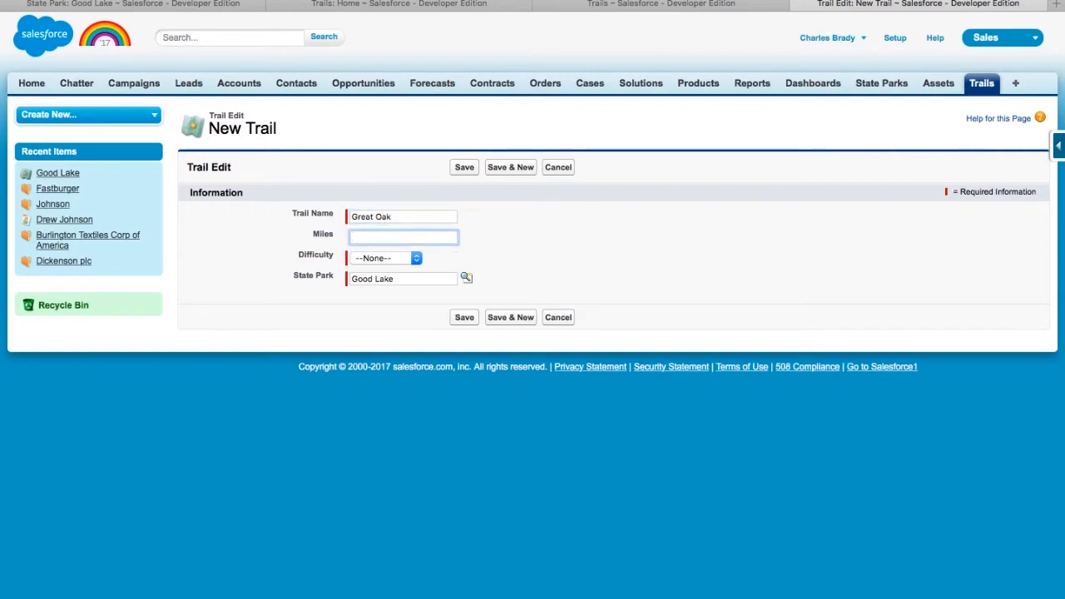
pyautogui.press('Tab')
pyautogui.click(420, 259)
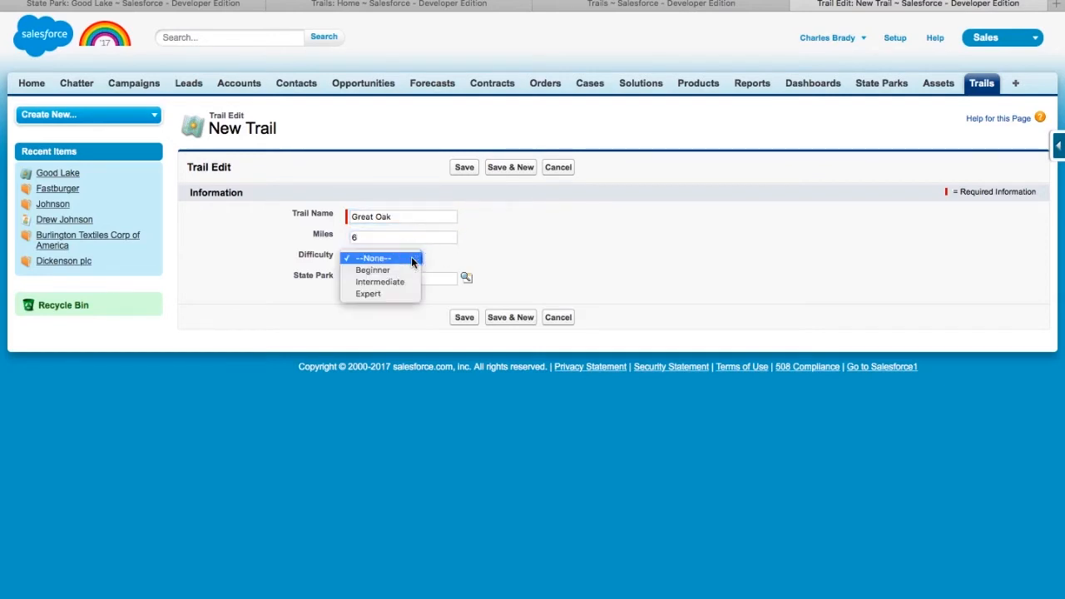
pyautogui.click(412, 283)
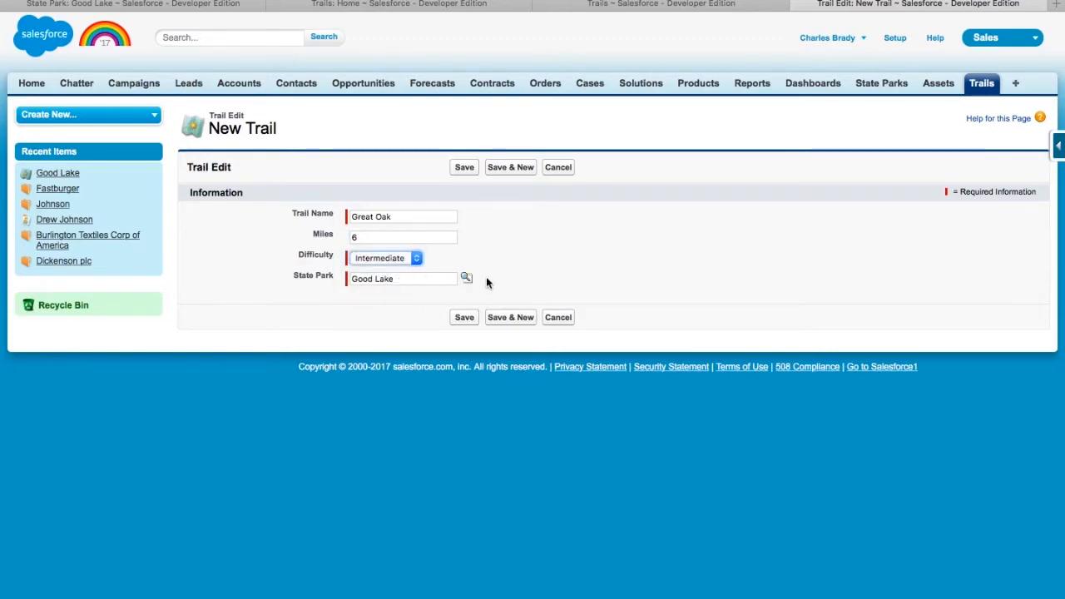
pyautogui.click(467, 278)
pyautogui.click(45, 168)
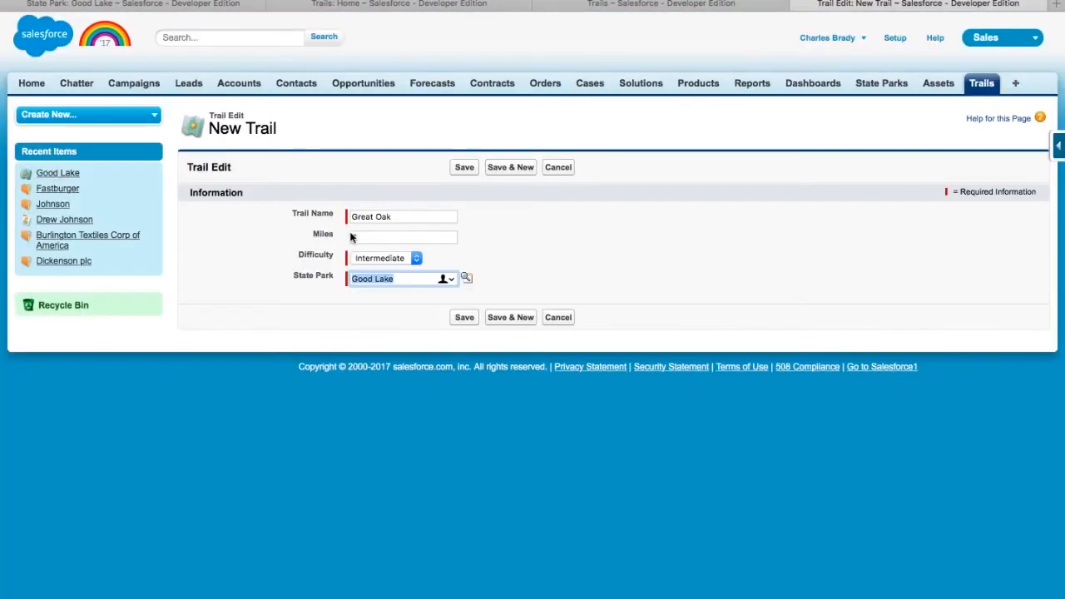
pyautogui.click(466, 319)
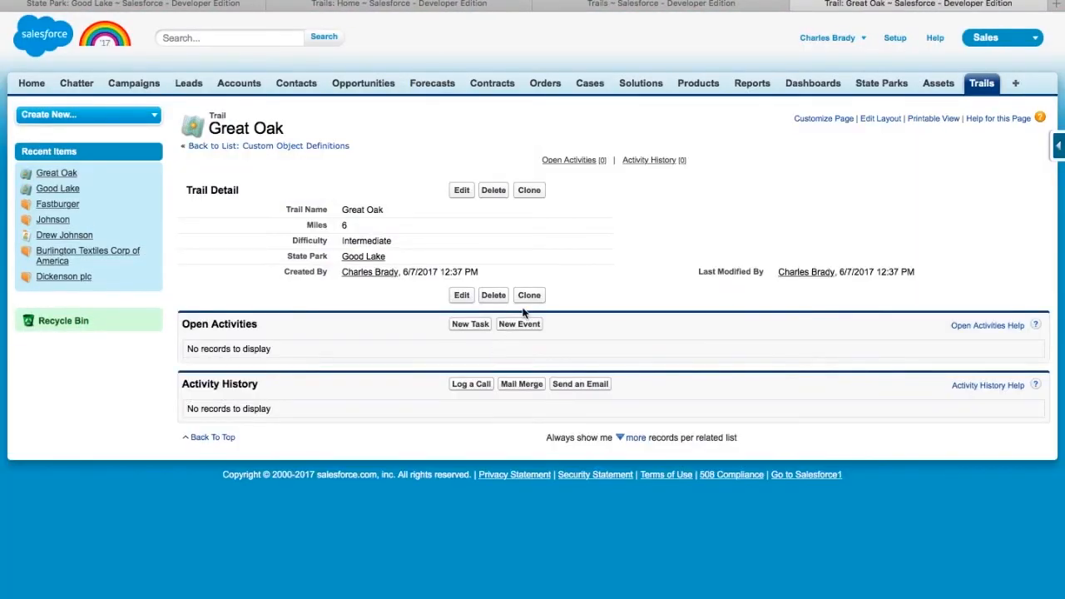
pyautogui.click(870, 84)
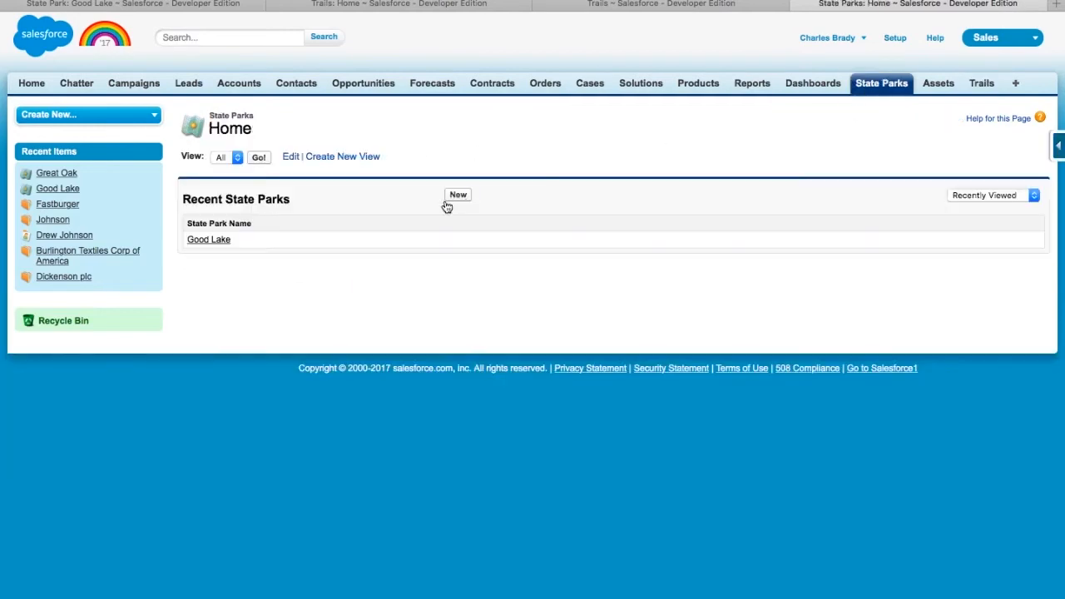
pyautogui.click(209, 239)
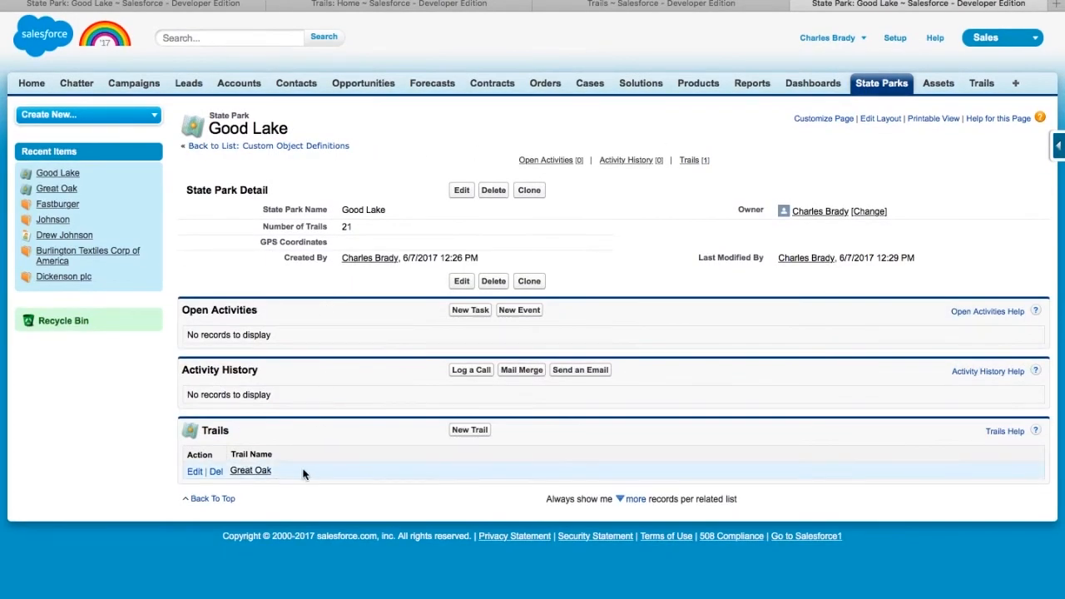
pyautogui.click(982, 84)
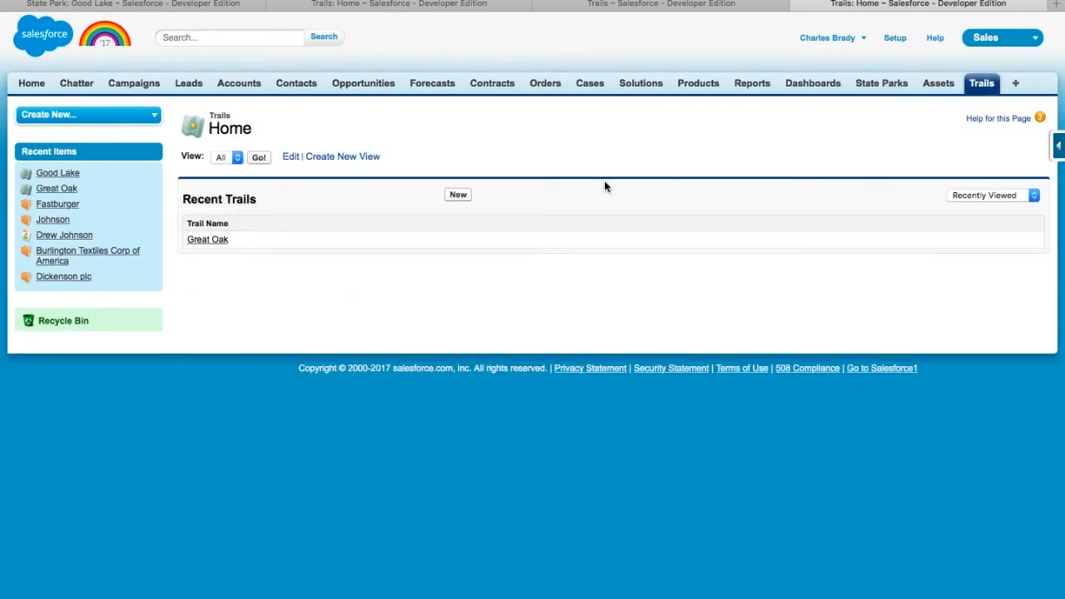
pyautogui.click(218, 242)
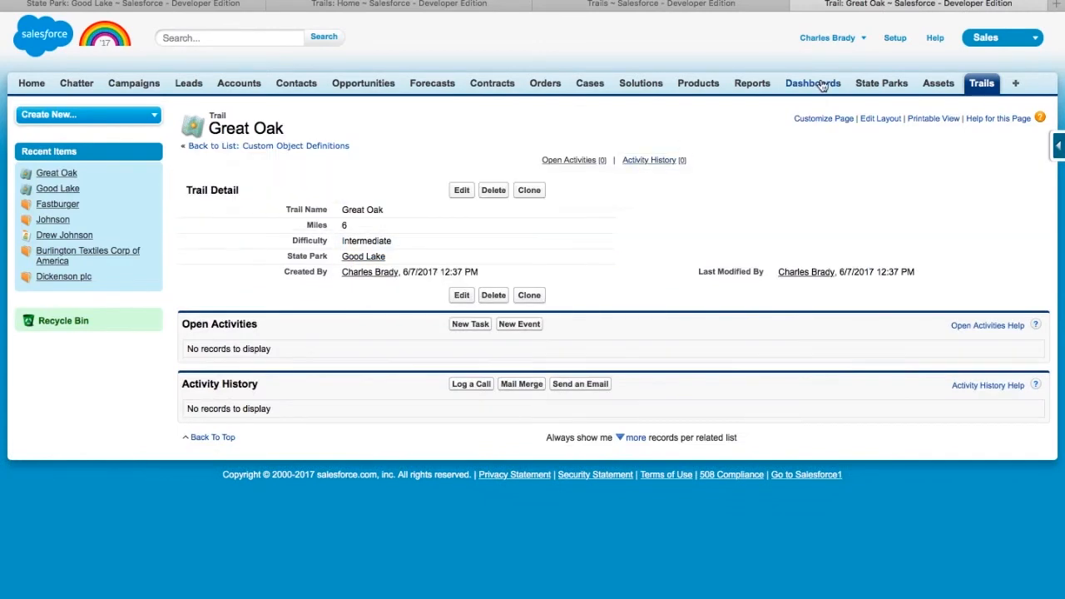
# - Filter Setup by 'account' and open the Account Page Layouts list
pyautogui.click(896, 38)
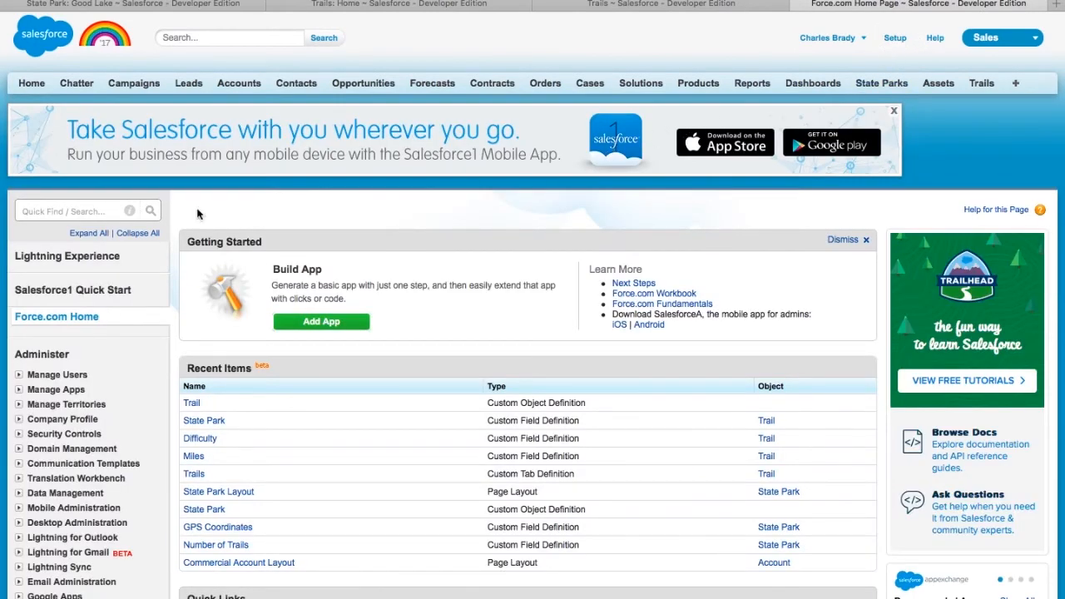
pyautogui.click(68, 210)
pyautogui.write('account')
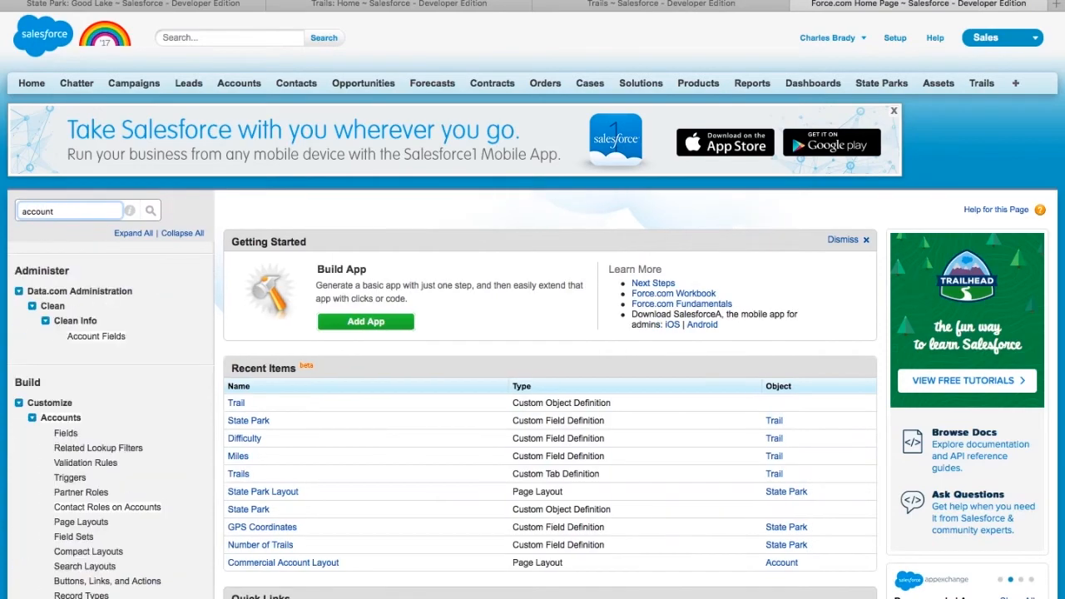
pyautogui.scroll(-2, 88, 345)
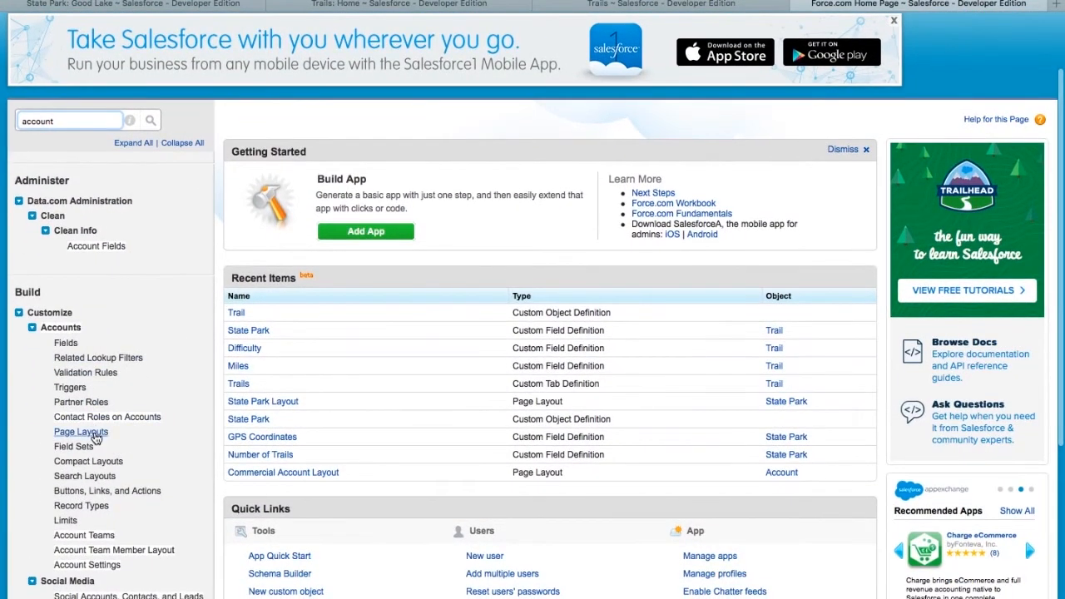
pyautogui.click(93, 436)
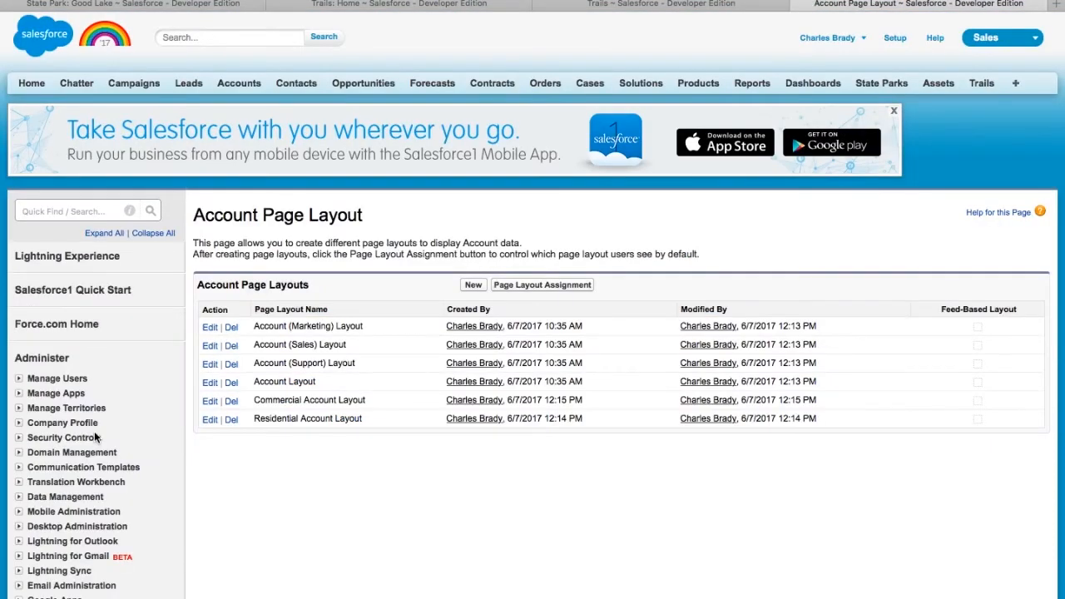
# - On Residential Account Layout, switch Last Pinestraw application from read-only to required and save
pyautogui.click(214, 418)
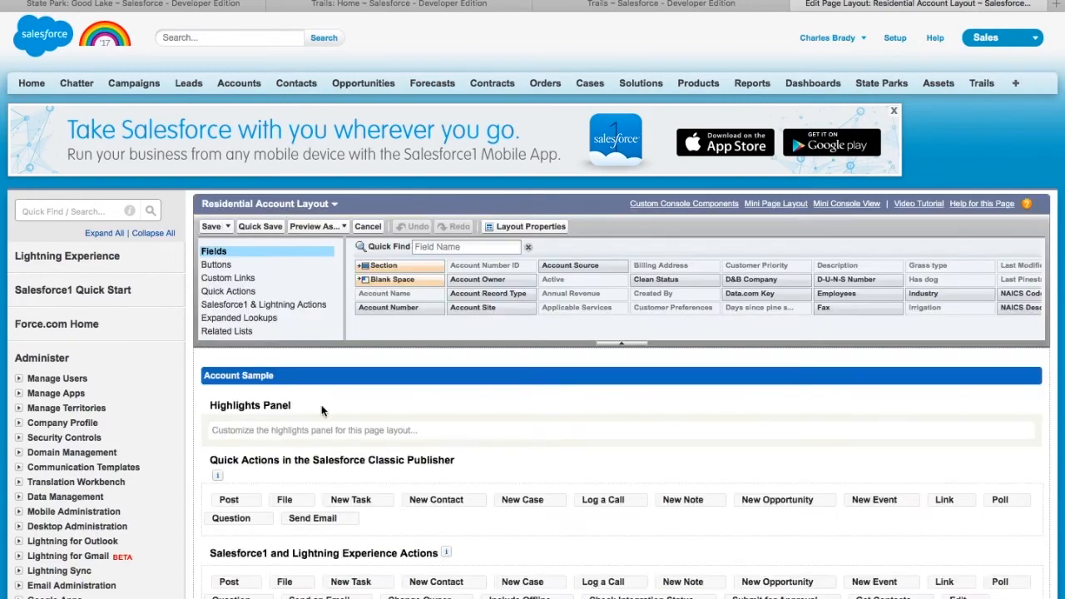
pyautogui.scroll(-5, 421, 422)
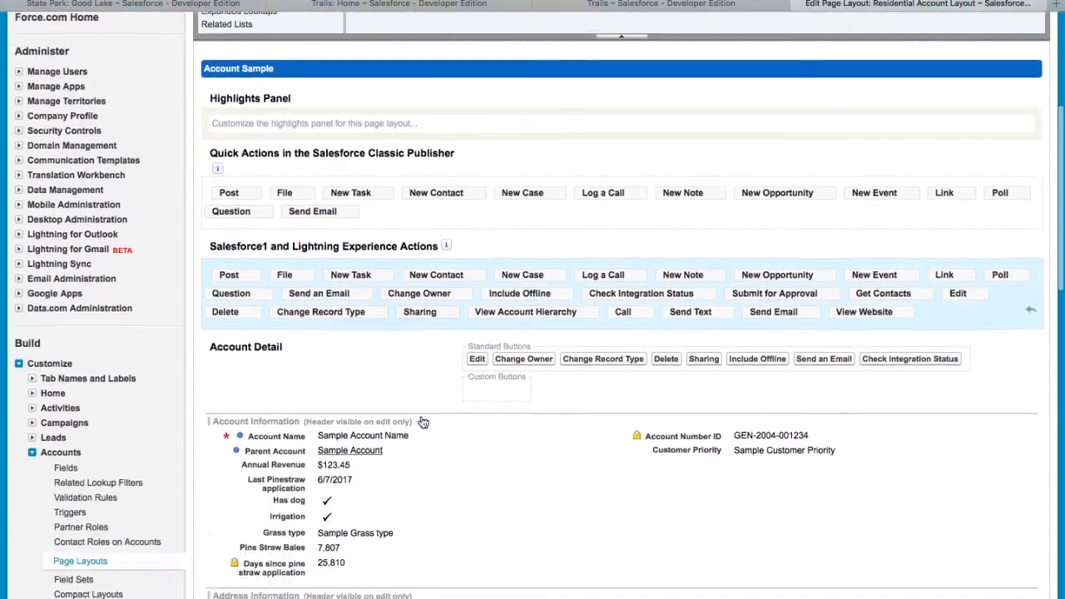
pyautogui.scroll(-3, 422, 417)
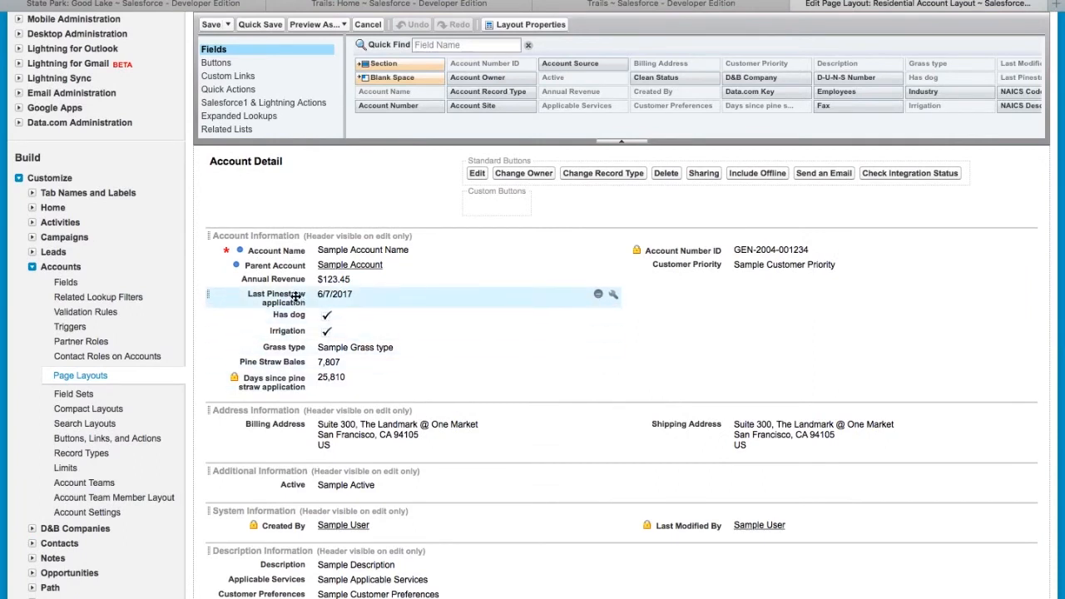
pyautogui.click(612, 297)
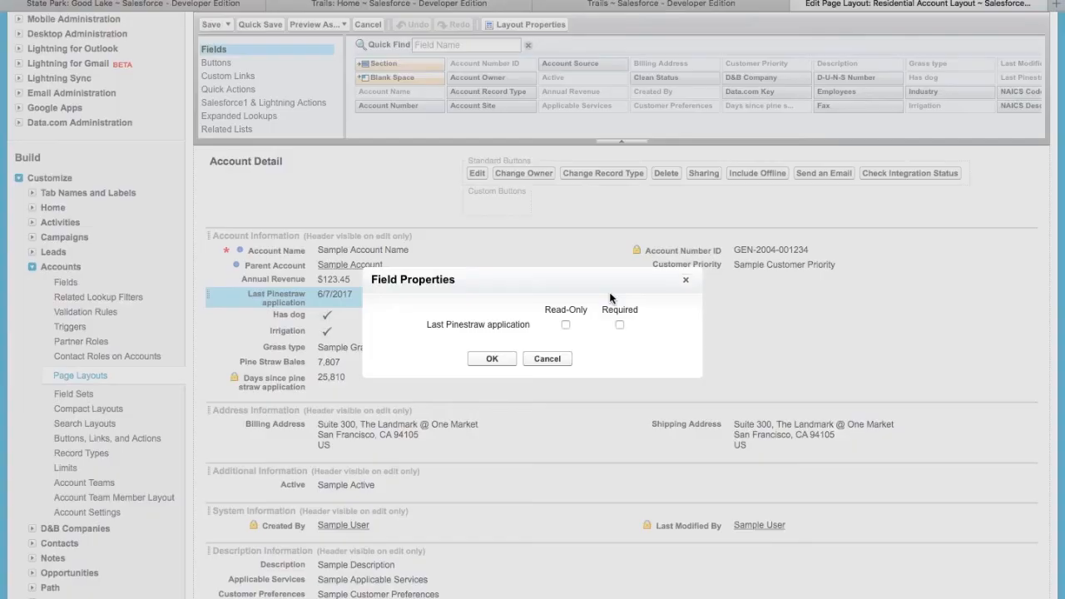
pyautogui.click(566, 325)
pyautogui.click(494, 359)
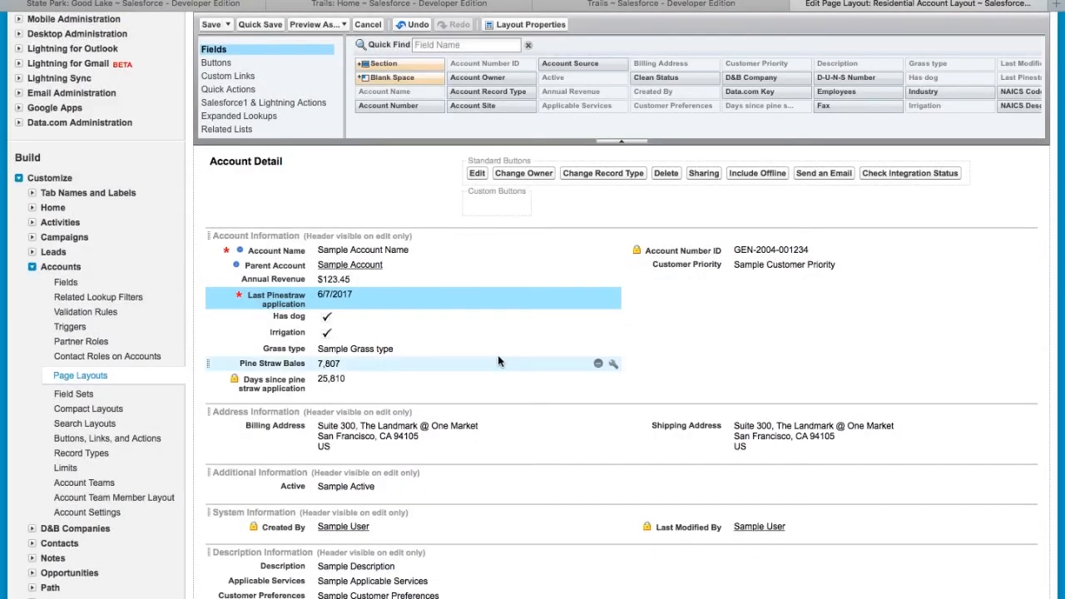
pyautogui.click(241, 301)
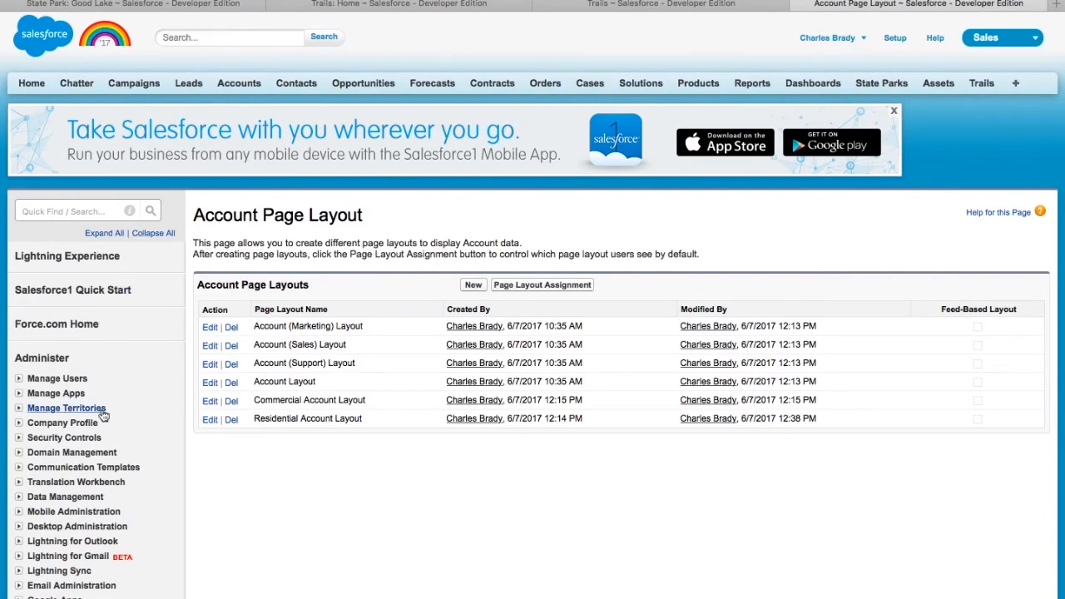
# - Go to the Account Fields list and edit the Grass type custom field
pyautogui.scroll(-5, 103, 415)
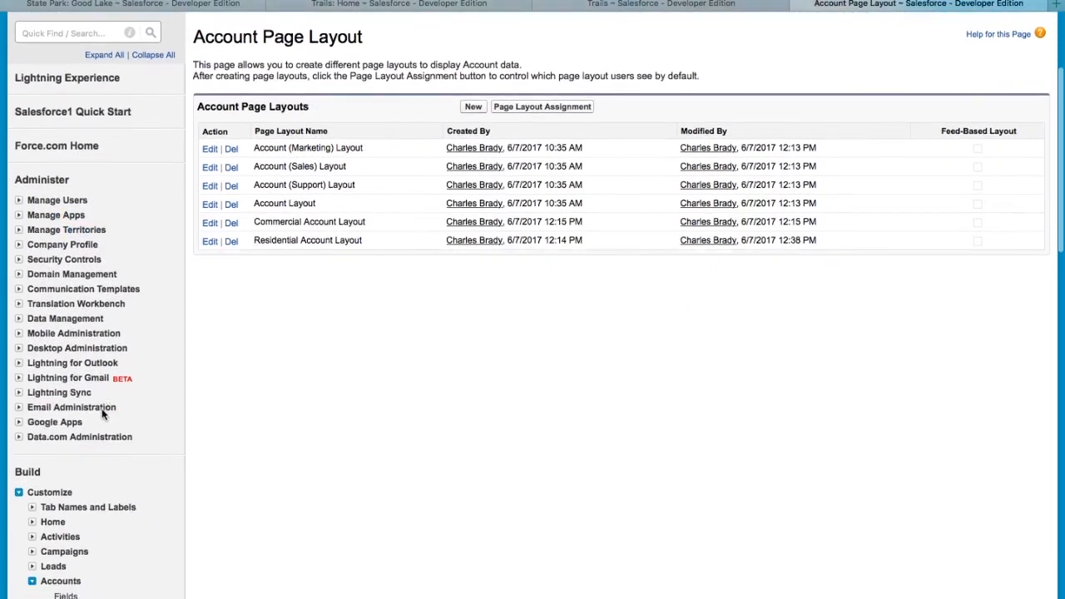
pyautogui.scroll(-4, 103, 415)
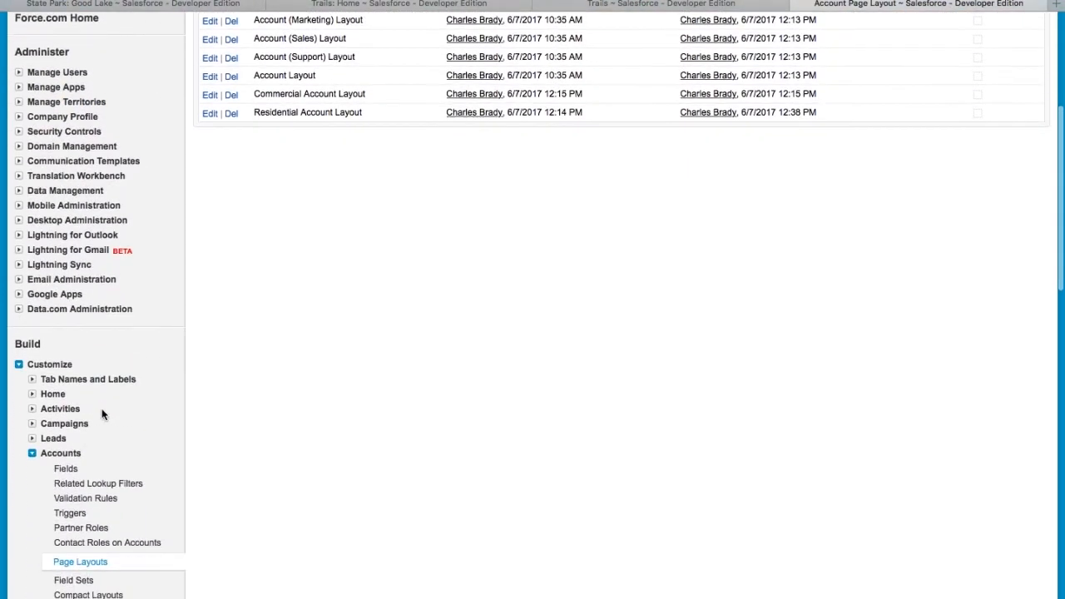
pyautogui.click(65, 470)
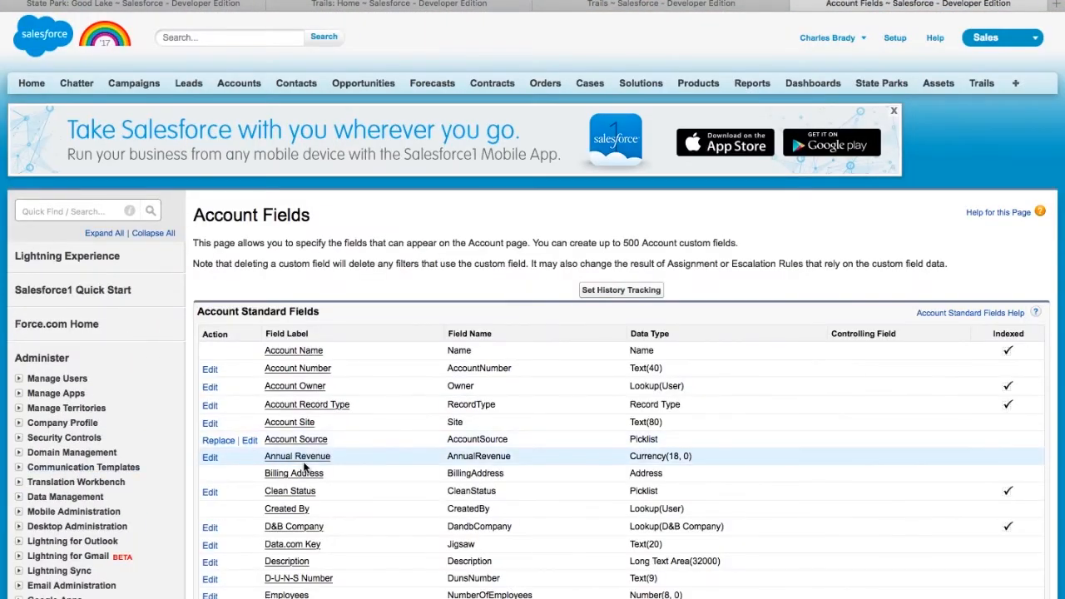
pyautogui.scroll(-5, 305, 468)
pyautogui.scroll(-10, 305, 468)
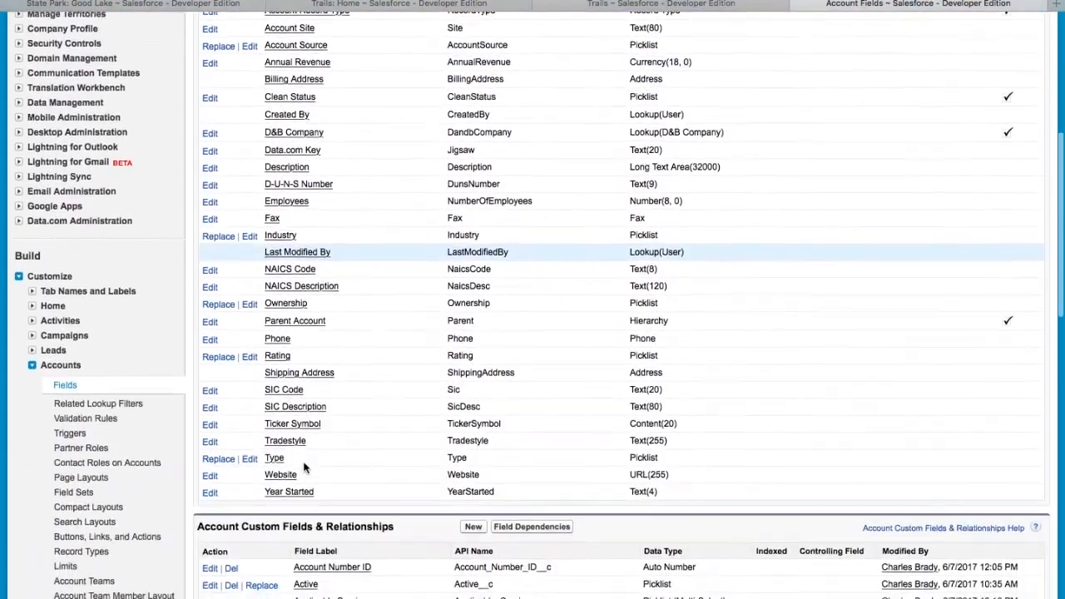
pyautogui.scroll(-3, 305, 469)
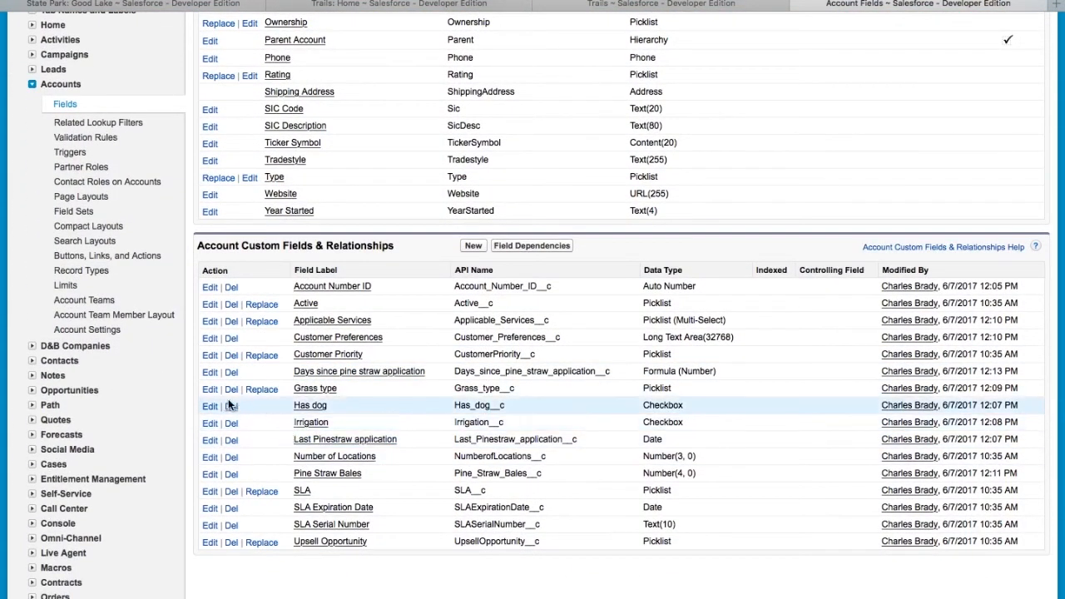
pyautogui.click(210, 391)
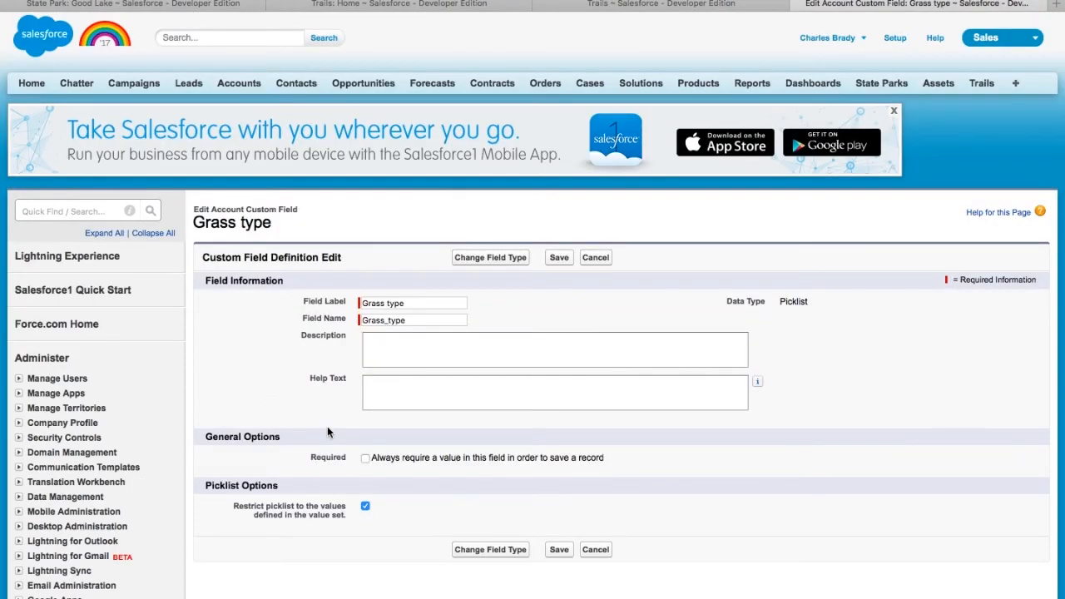
# - Check Required on Grass type, accept the integration warning, and save
pyautogui.click(365, 459)
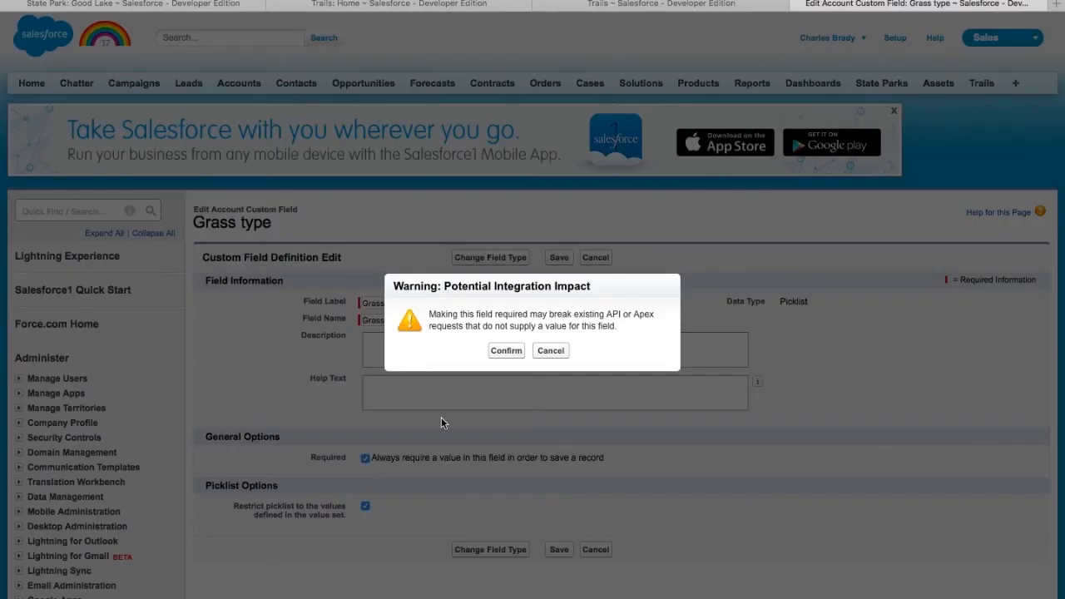
pyautogui.click(517, 353)
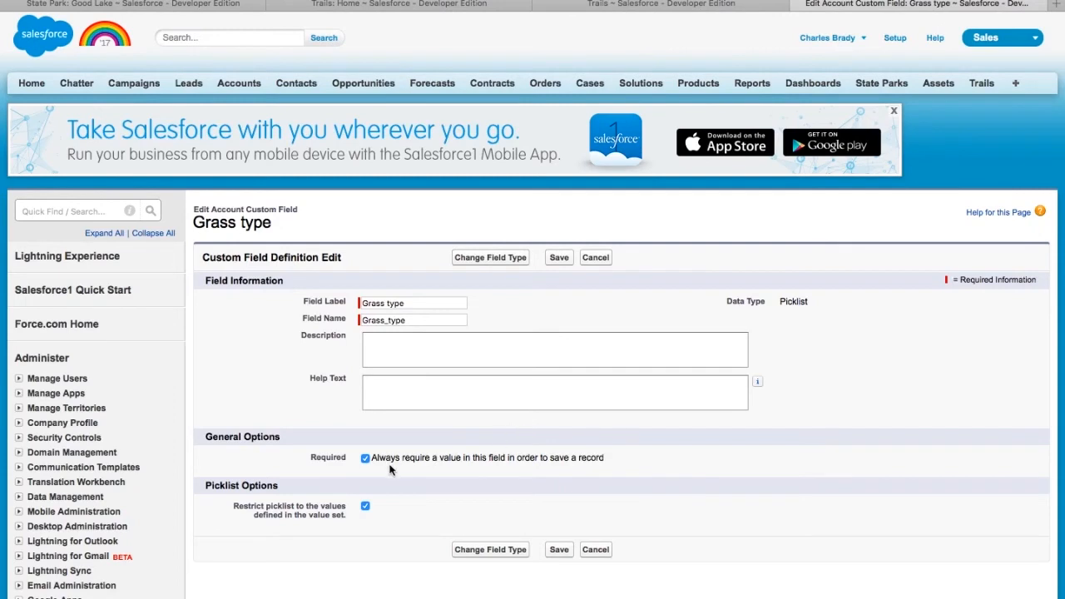
pyautogui.click(557, 551)
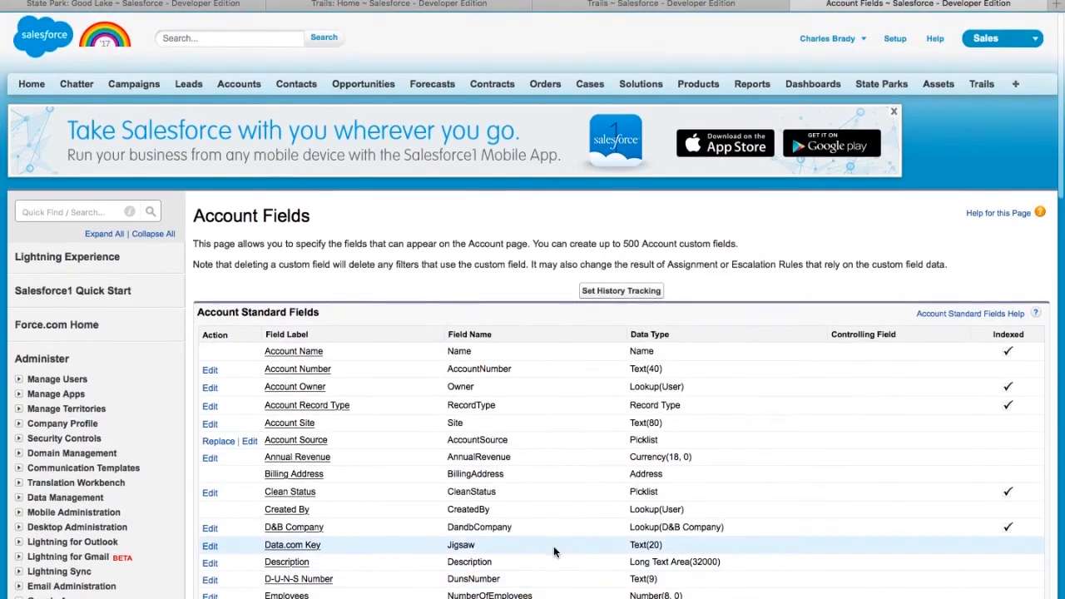
# - Create the Camping app with object label Campsite, plural Campsites, and open it
pyautogui.click(895, 39)
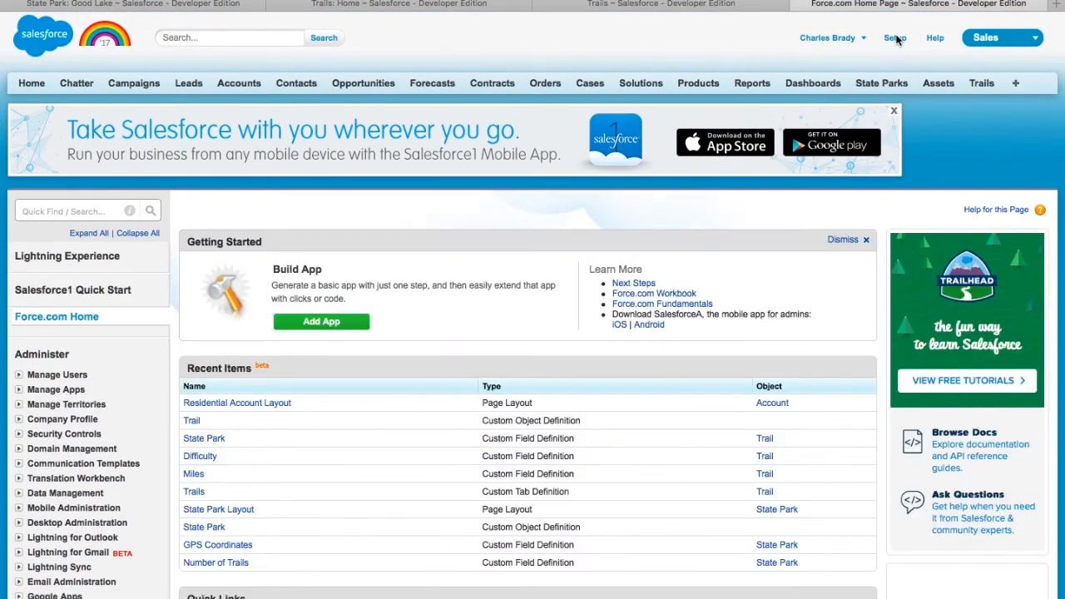
pyautogui.click(353, 326)
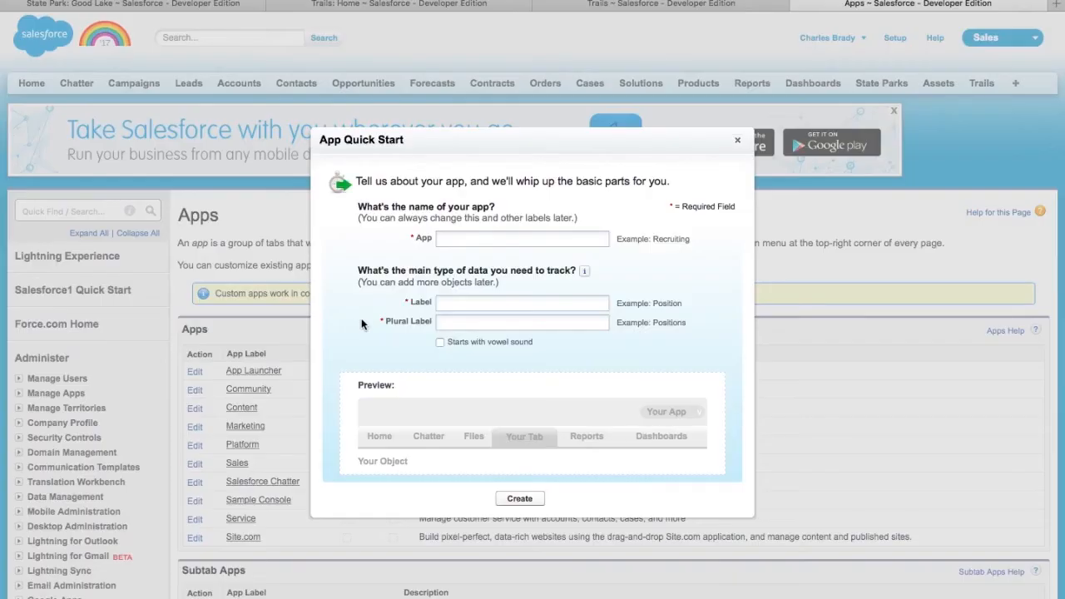
pyautogui.click(531, 238)
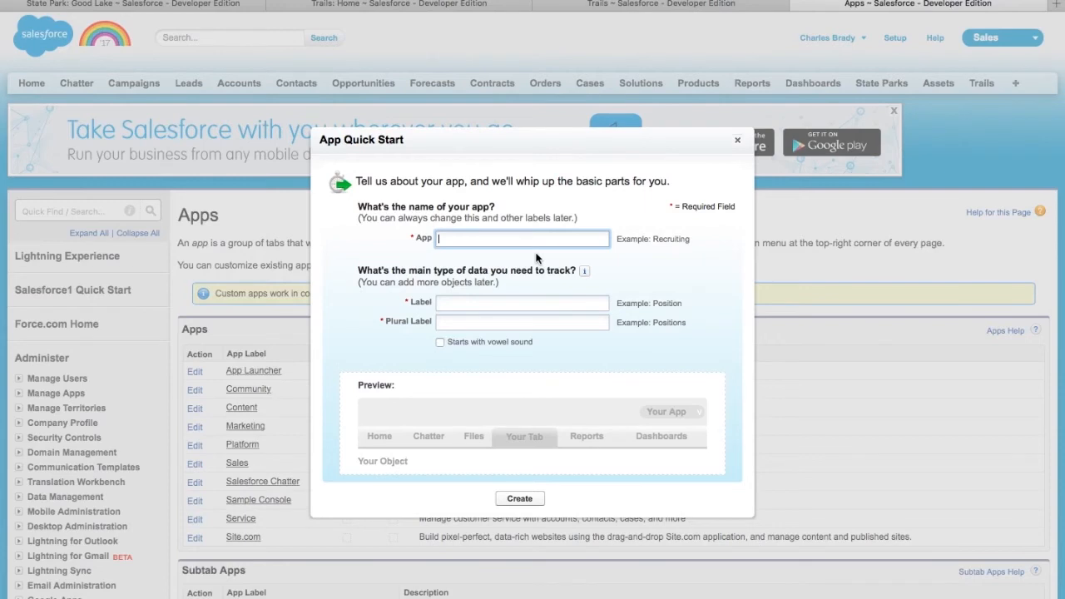
pyautogui.write('Camping')
pyautogui.click(538, 306)
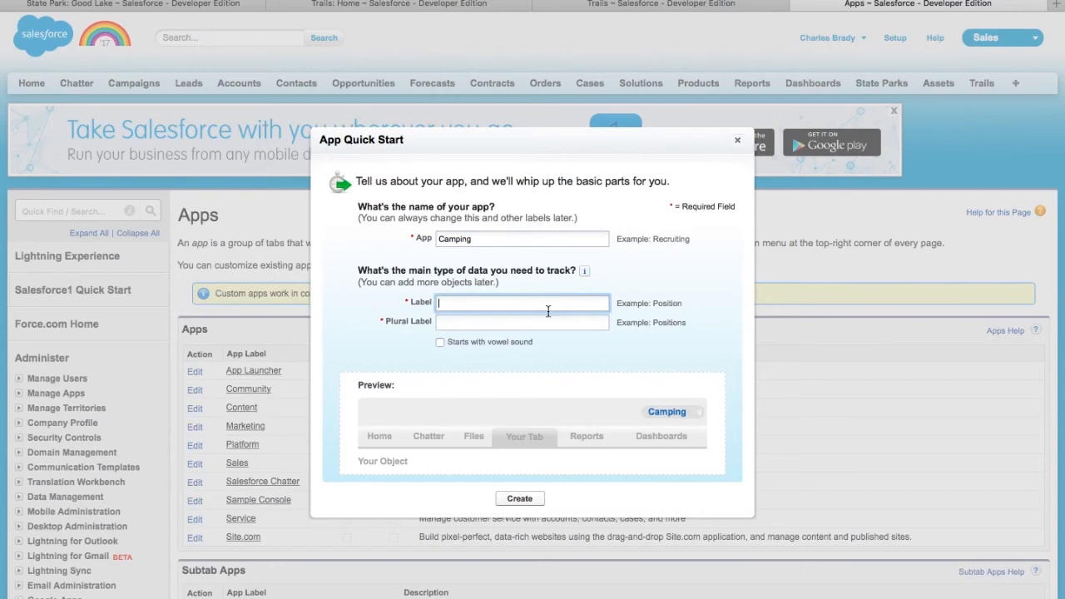
pyautogui.write('Campsites')
pyautogui.click(552, 322)
pyautogui.click(518, 305)
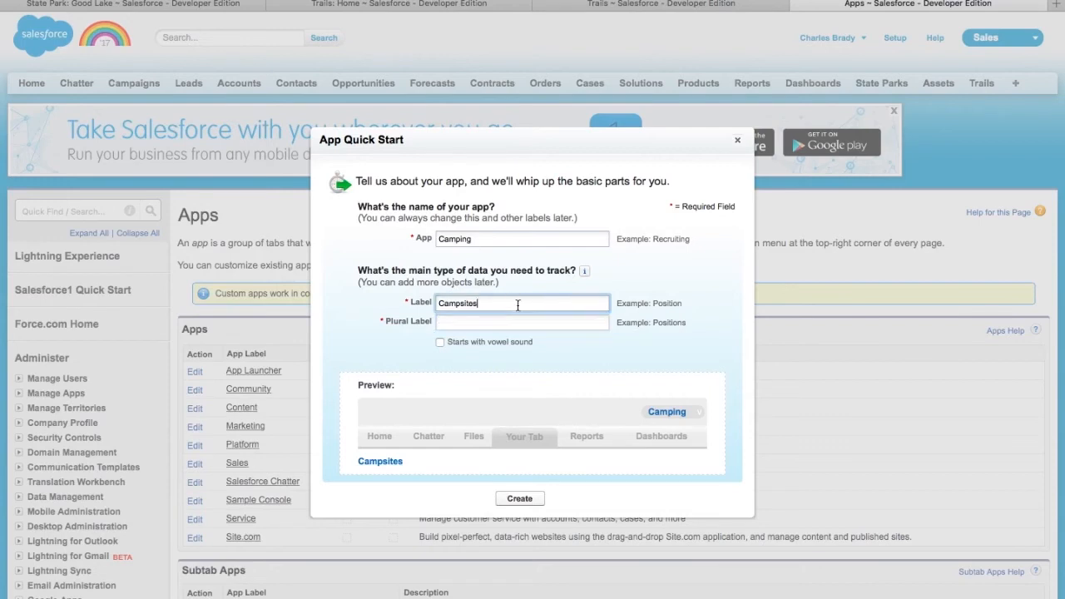
pyautogui.press('Tab')
pyautogui.write('Camps')
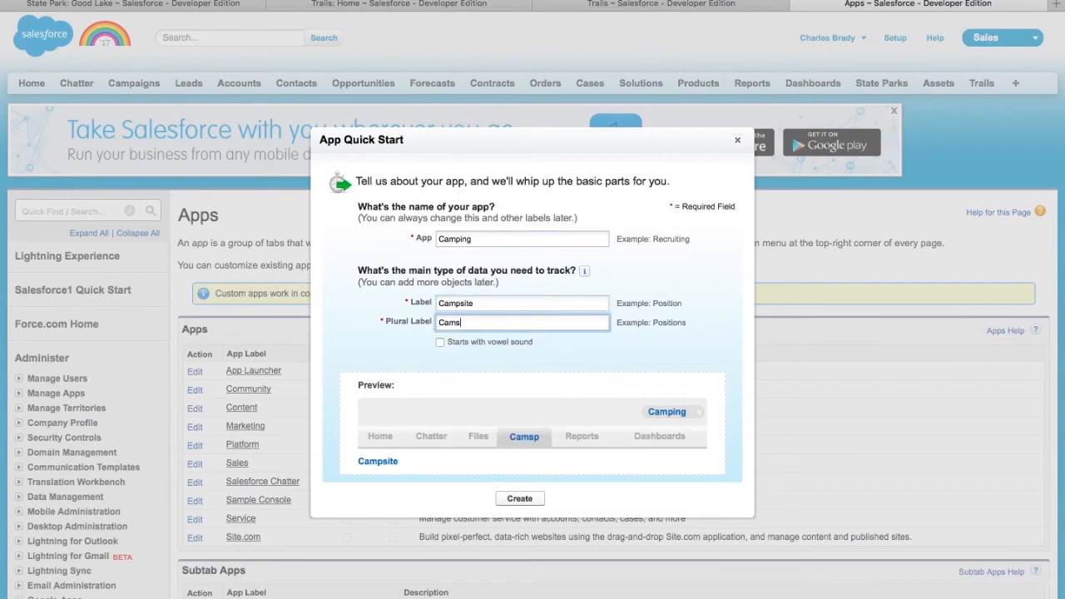
pyautogui.write('ites')
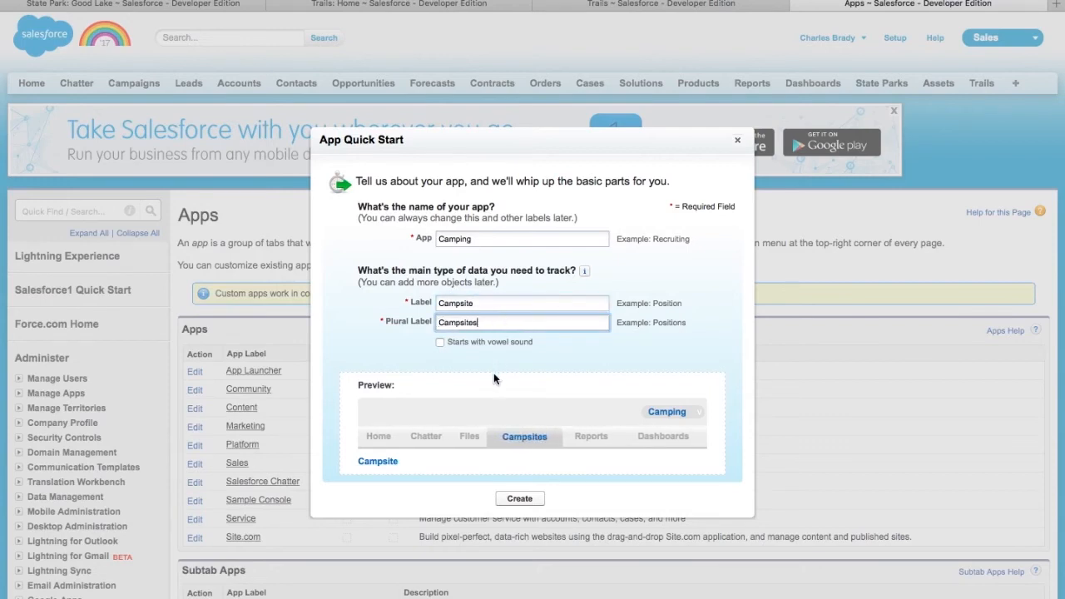
pyautogui.click(516, 501)
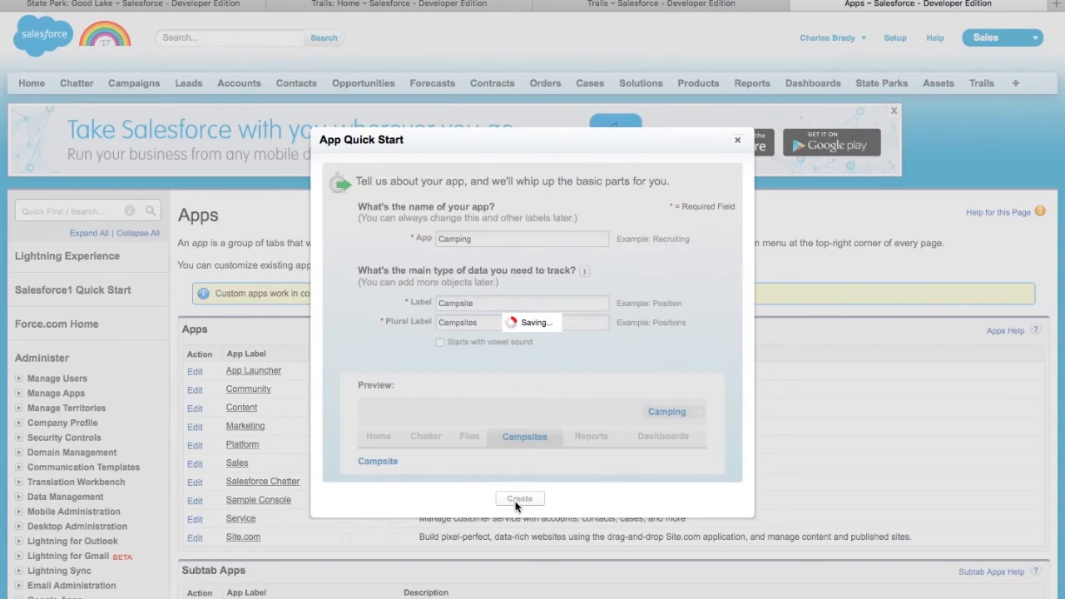
pyautogui.click(537, 404)
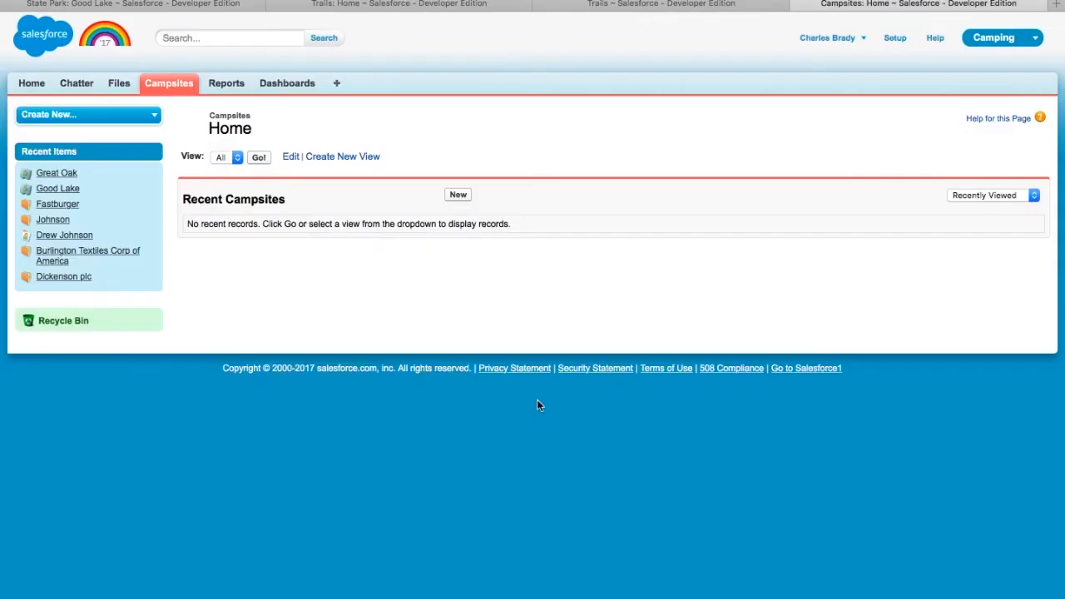
# - Dismiss the app tour popup and open Customize My Tabs from the All Tabs page
pyautogui.click(466, 216)
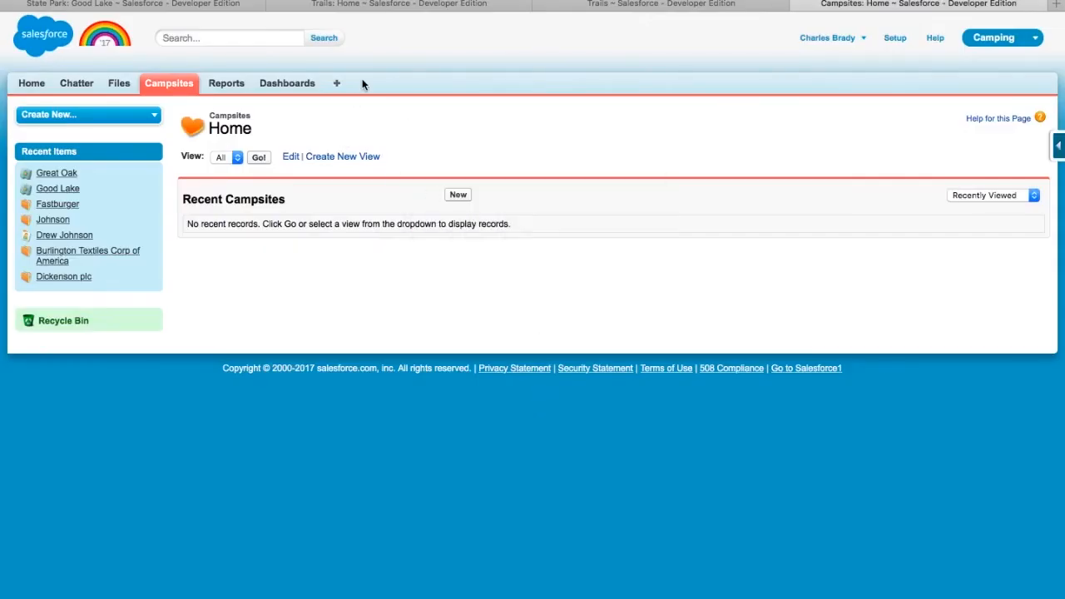
pyautogui.moveTo(362, 84)
pyautogui.mouseDown()
pyautogui.moveTo(53, 83)
pyautogui.moveTo(164, 100)
pyautogui.moveTo(366, 102)
pyautogui.mouseUp()
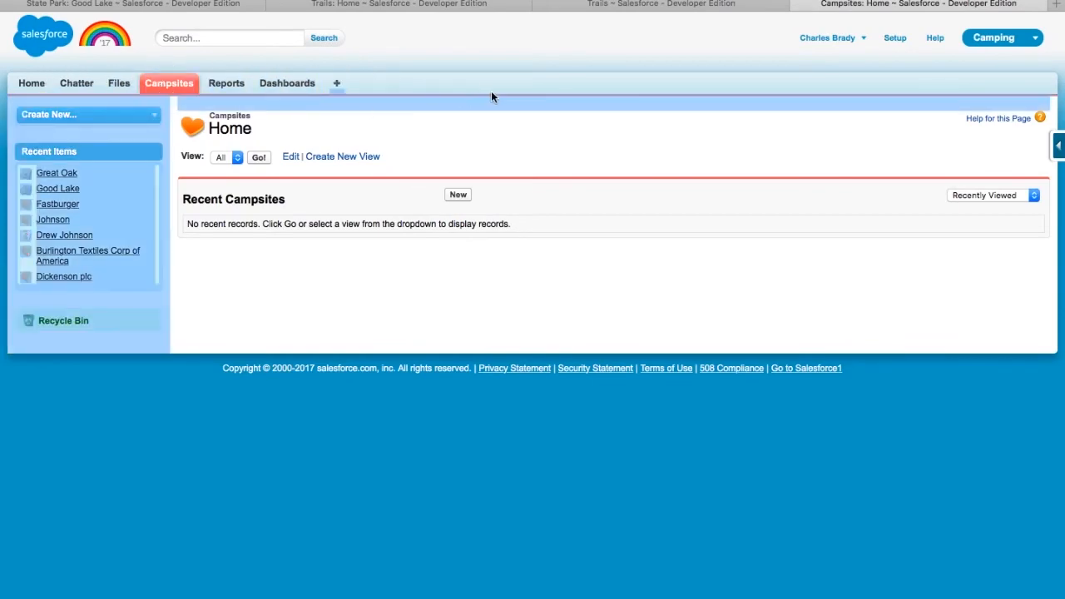
pyautogui.click(486, 95)
pyautogui.click(337, 84)
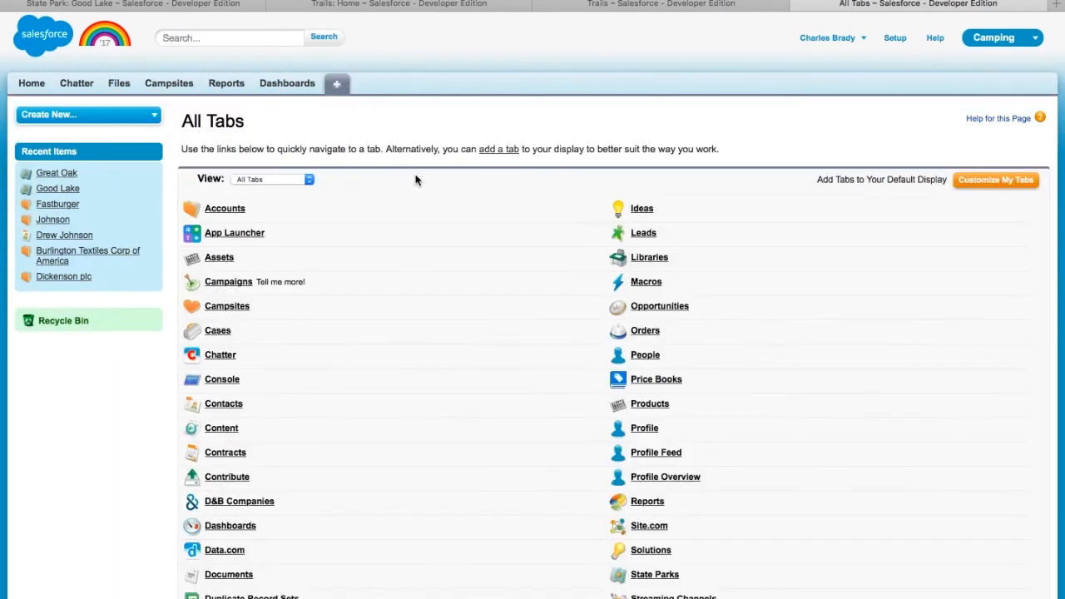
pyautogui.scroll(-3, 417, 180)
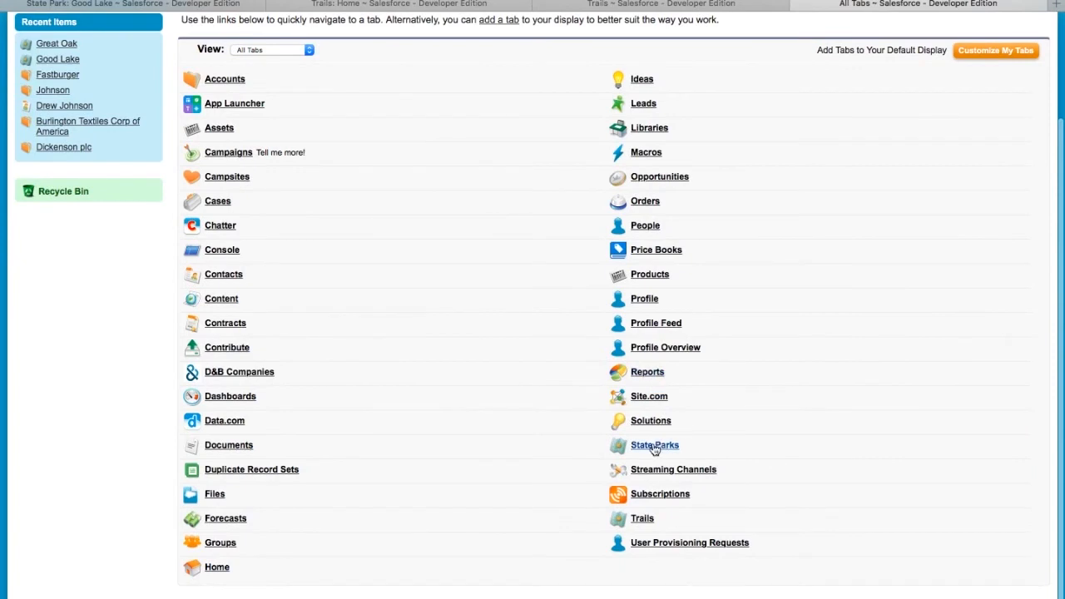
pyautogui.scroll(1, 655, 450)
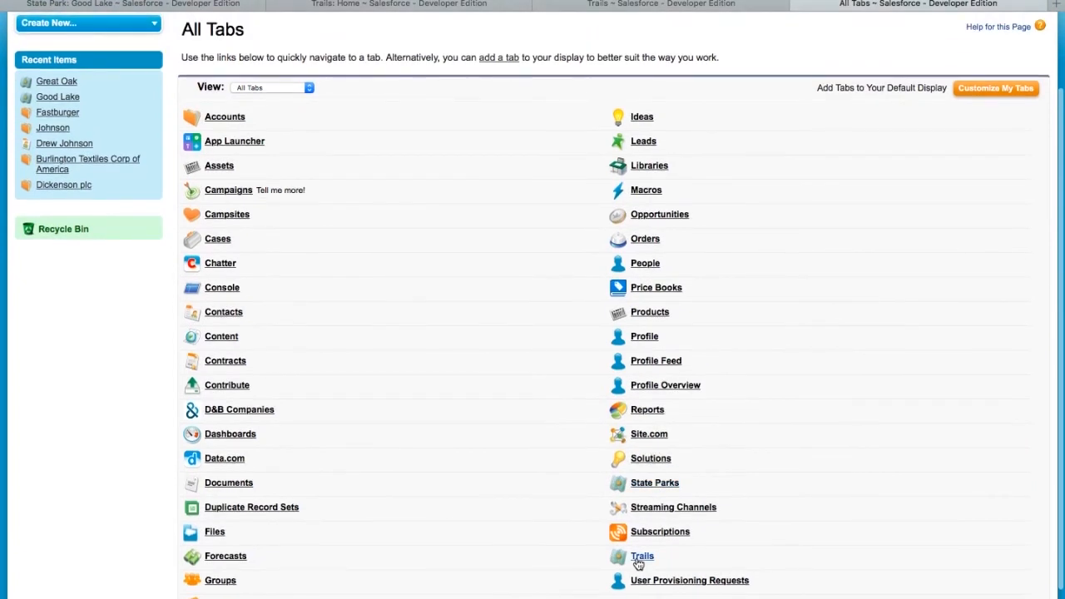
pyautogui.click(997, 87)
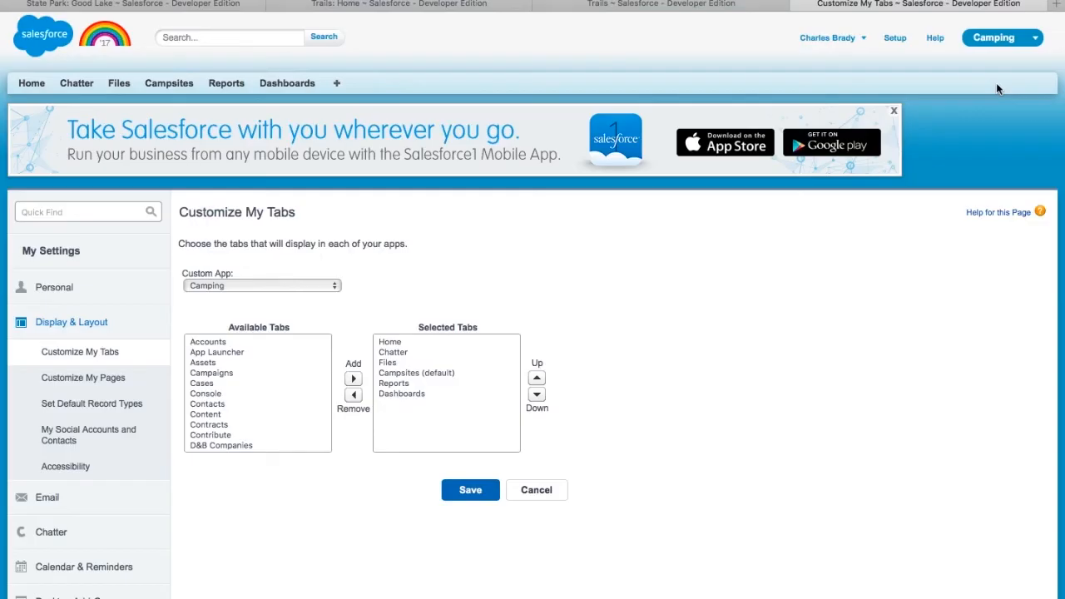
# - Move State Parks and Trails into the Camping app's selected tabs and save
pyautogui.scroll(-5, 245, 384)
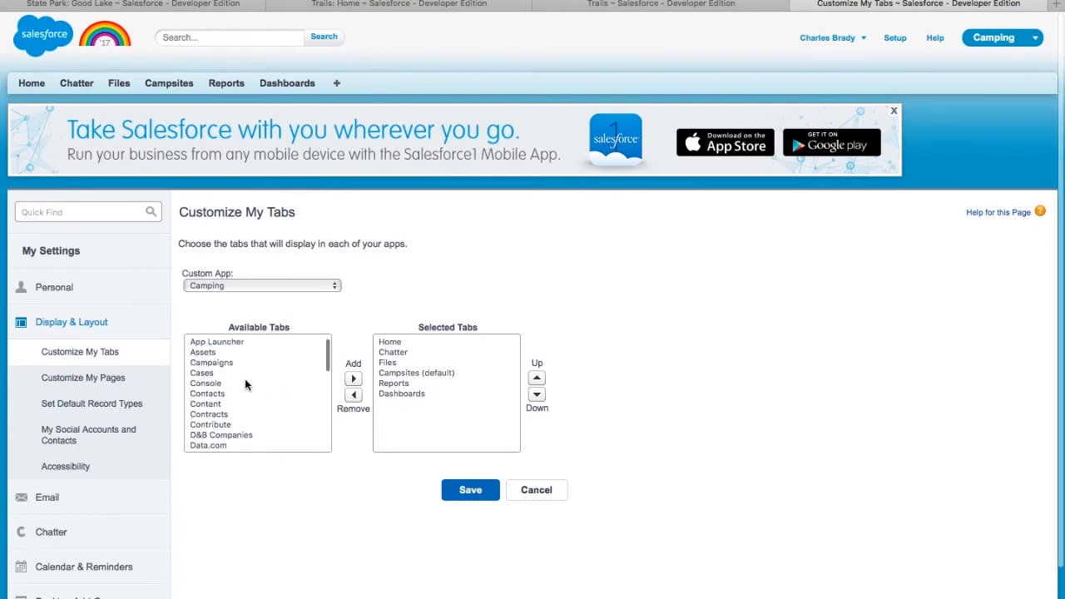
pyautogui.scroll(-5, 246, 384)
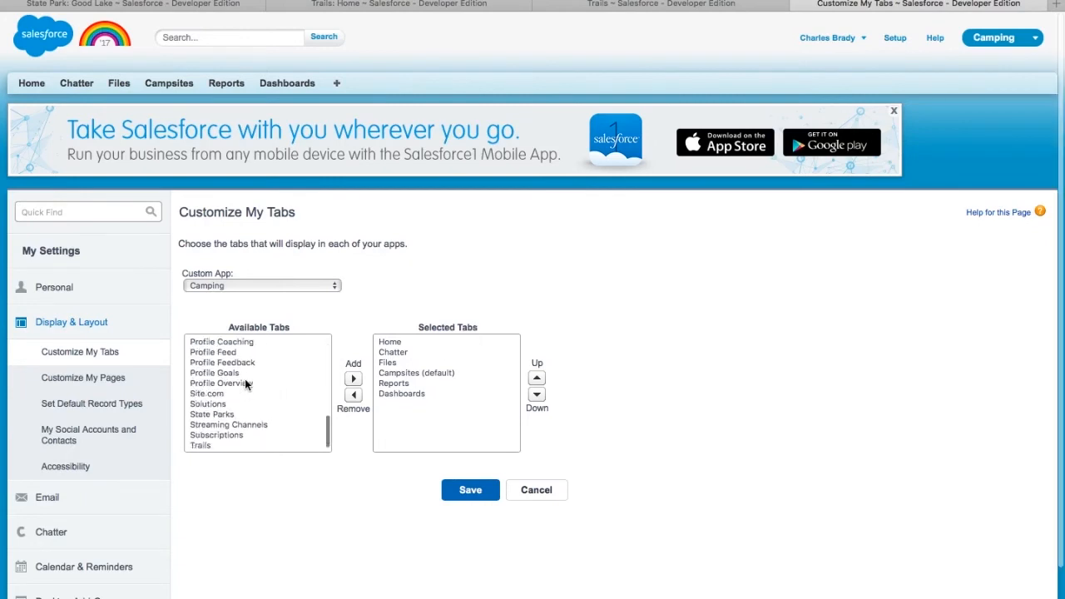
pyautogui.click(240, 405)
pyautogui.click(353, 379)
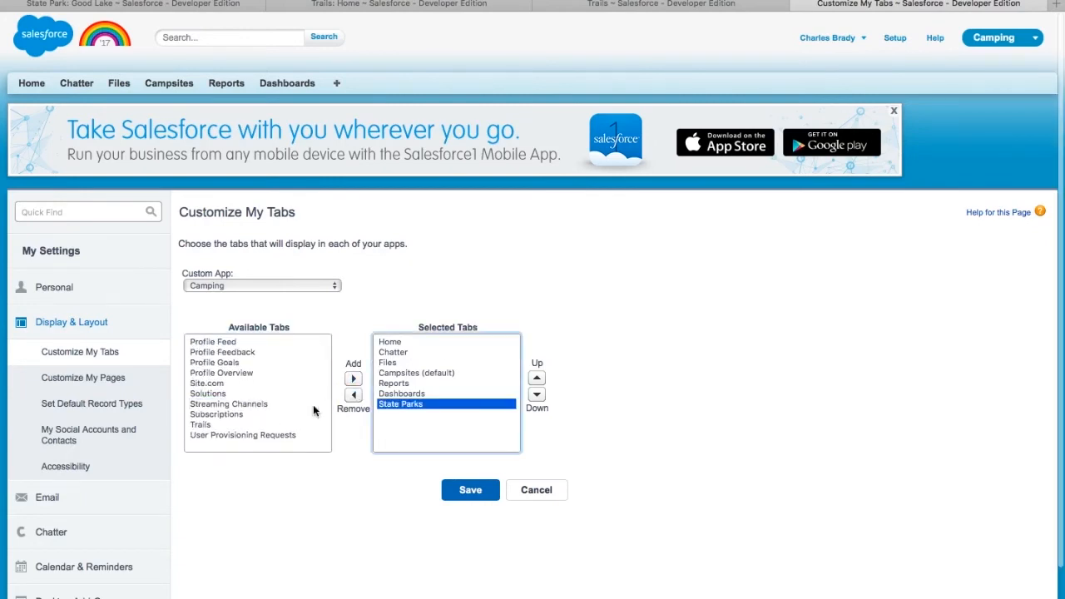
pyautogui.click(286, 424)
pyautogui.click(353, 378)
pyautogui.click(463, 491)
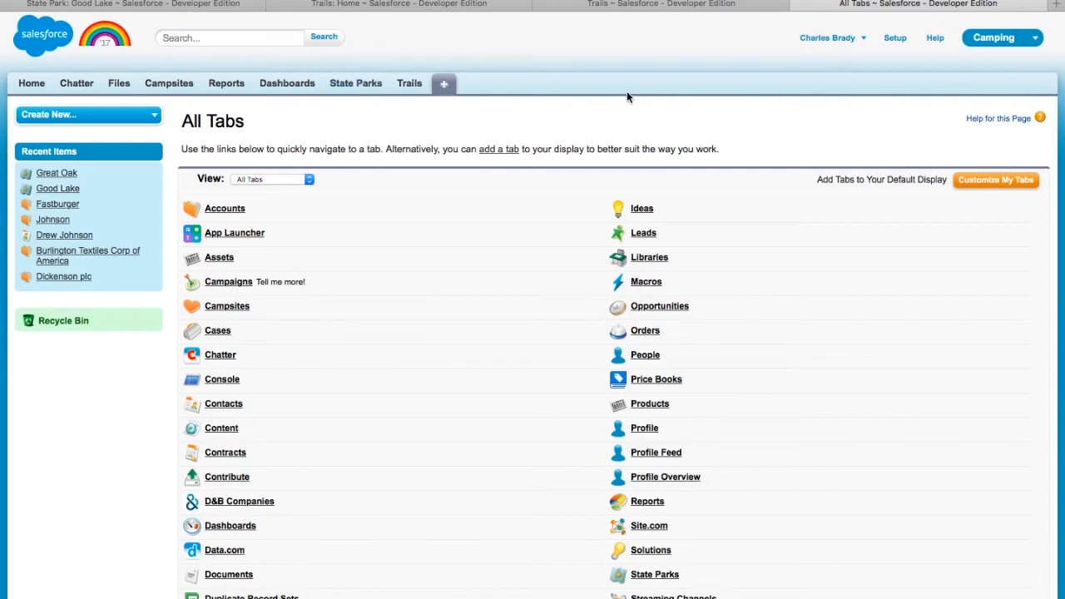
# - Return to the Sales app from Setup and advance to the next 'Things to know' slide
pyautogui.click(899, 43)
pyautogui.click(1011, 41)
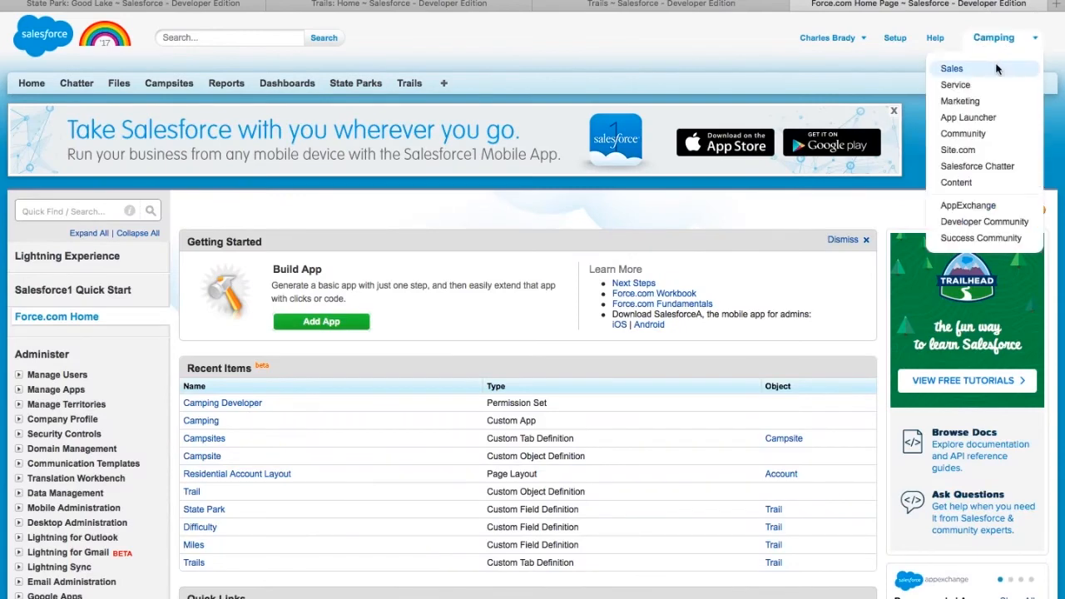
pyautogui.click(998, 69)
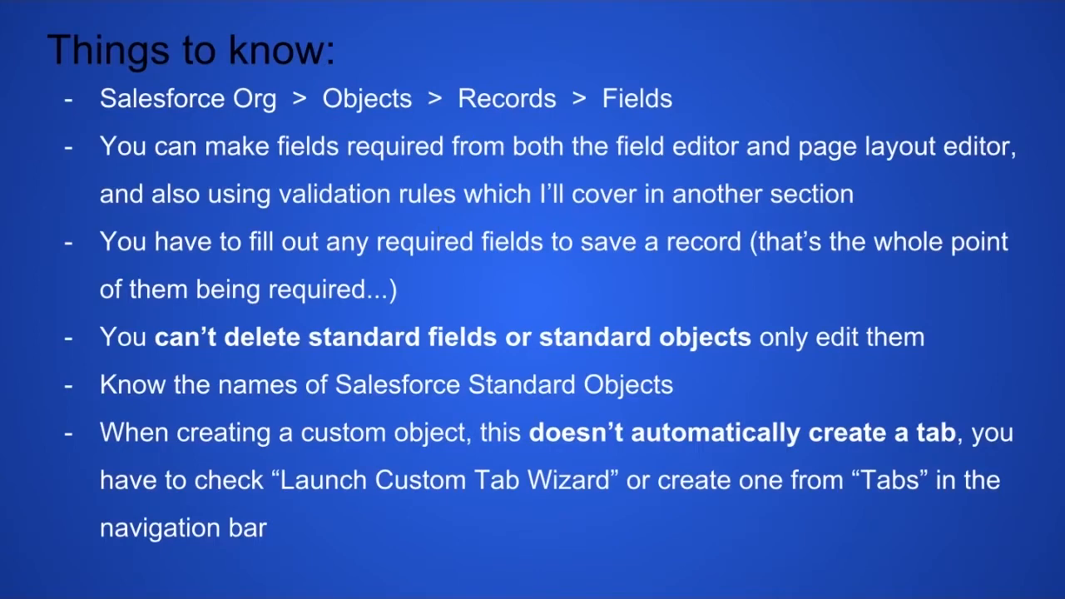
pyautogui.press('Right')
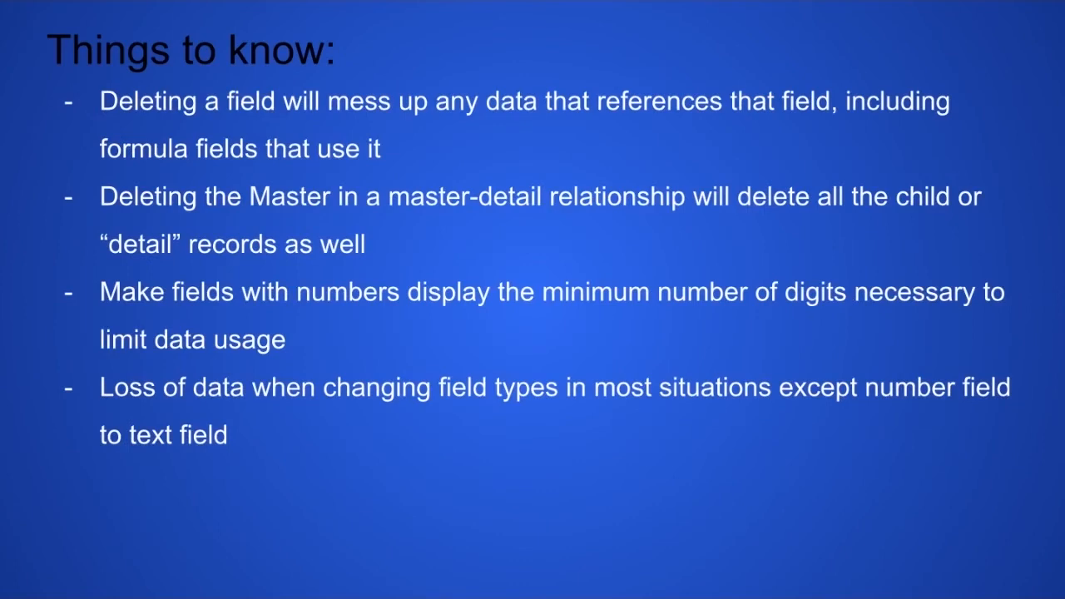